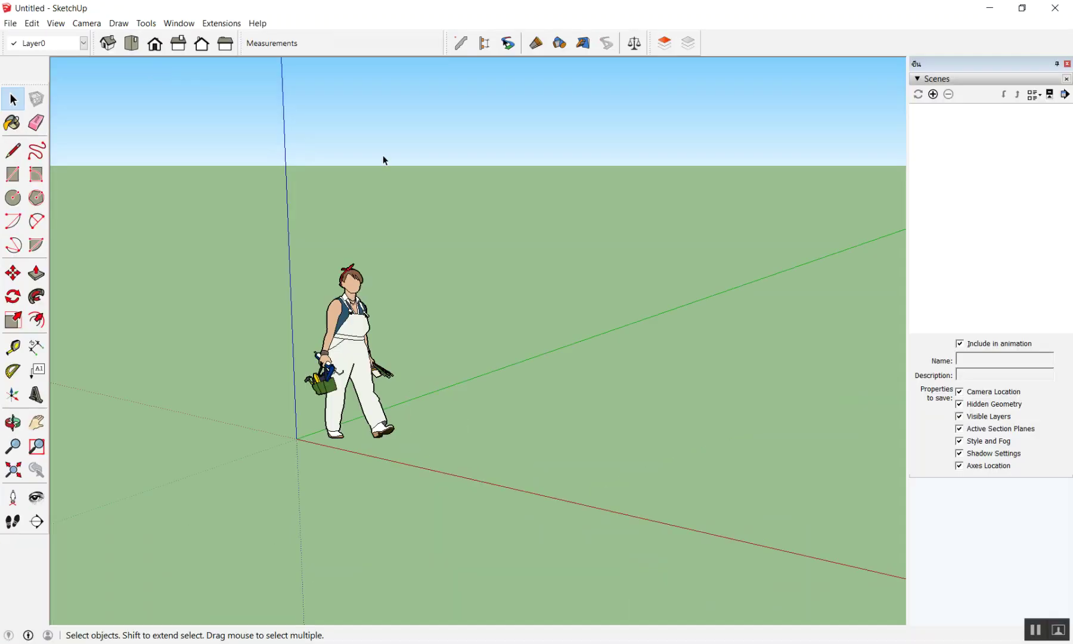
- Zoom out and close the Scenes tray so the viewport widens
scroll(584, 170, down, 2)
scroll(688, 179, down, 1)
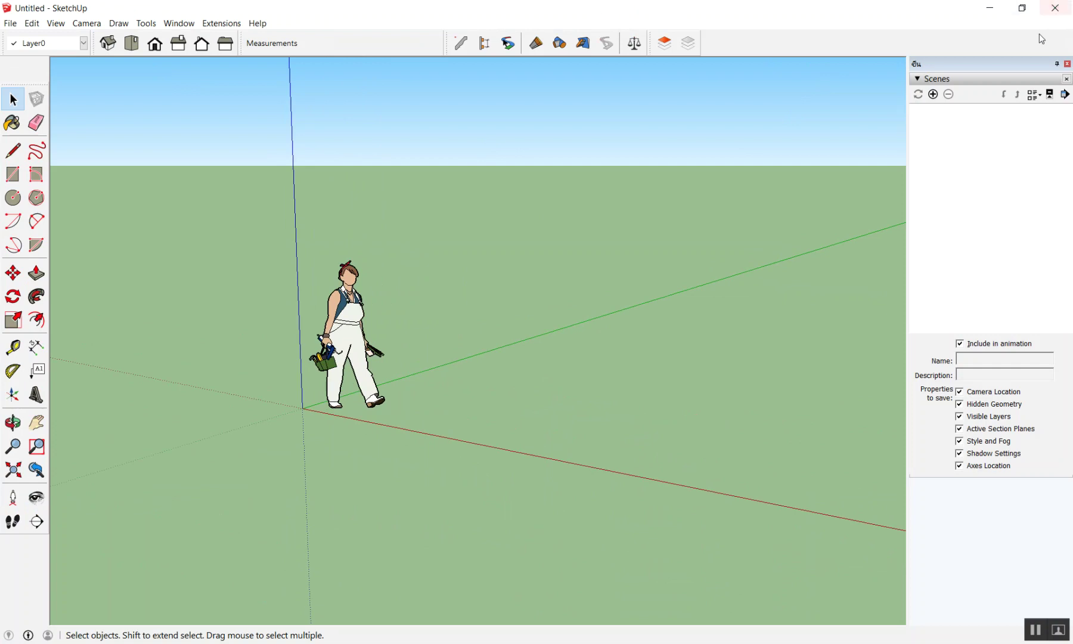
click(1066, 65)
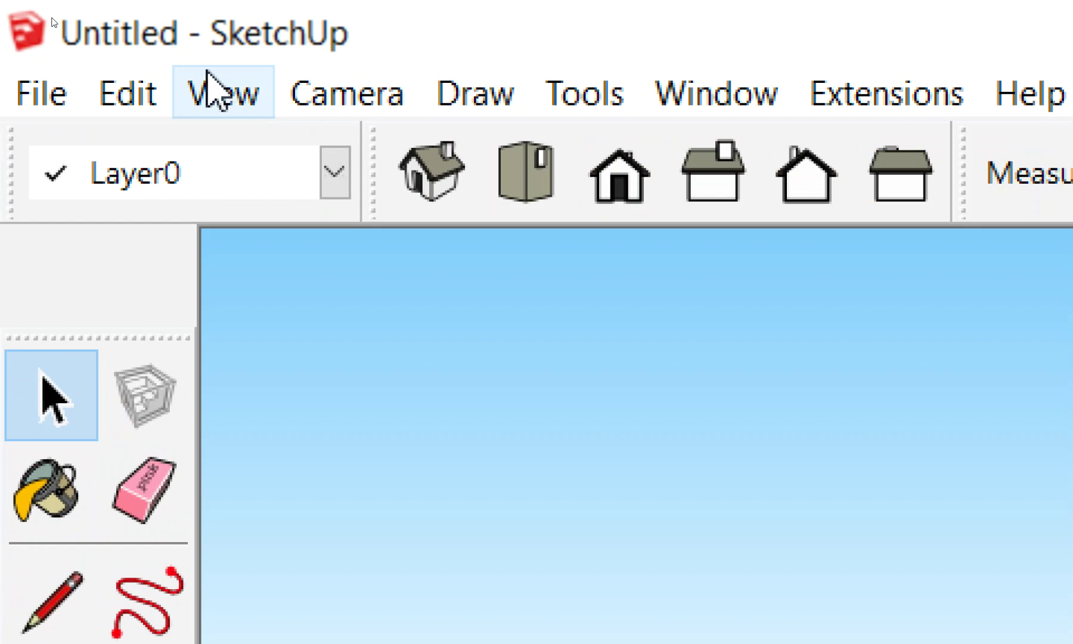
- Open the Toolbars dialog from the View menu, showing ScreenTips and Large Icons enabled
click(208, 89)
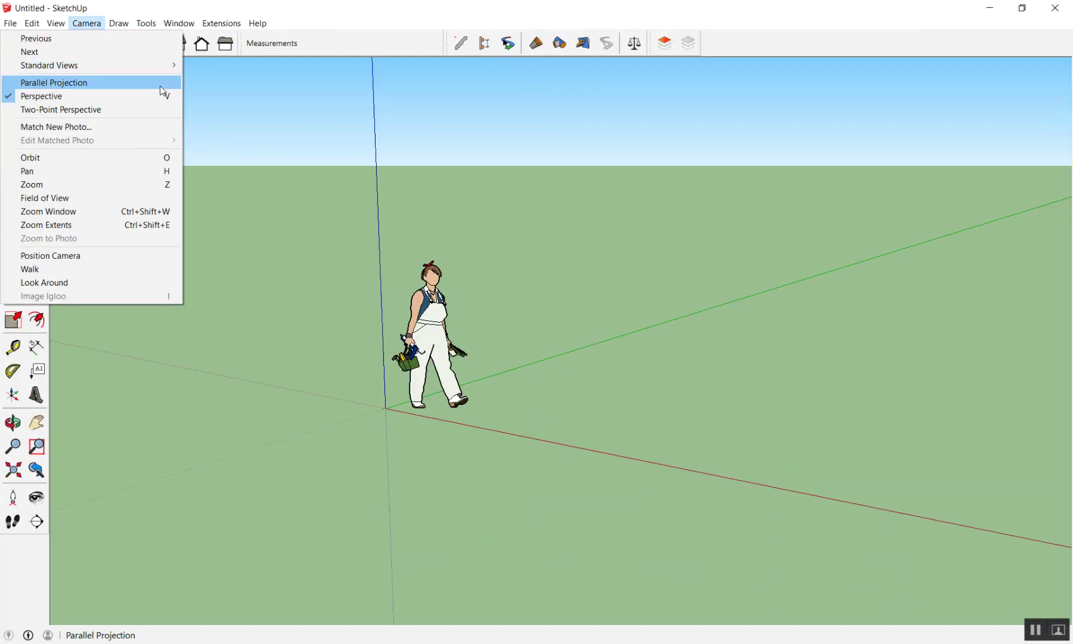
click(286, 134)
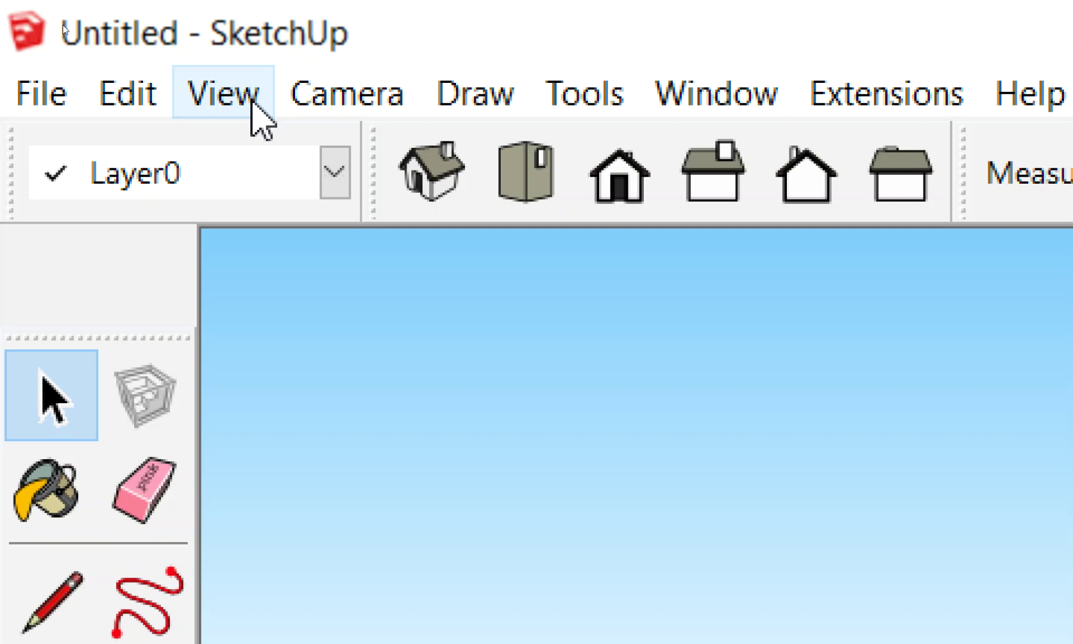
click(251, 103)
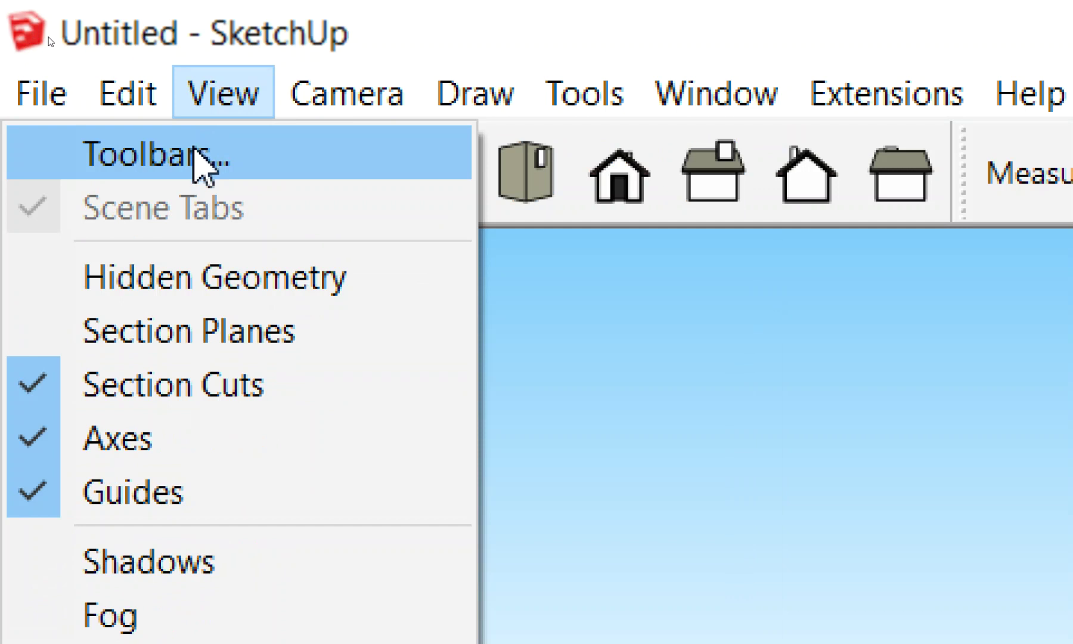
click(203, 167)
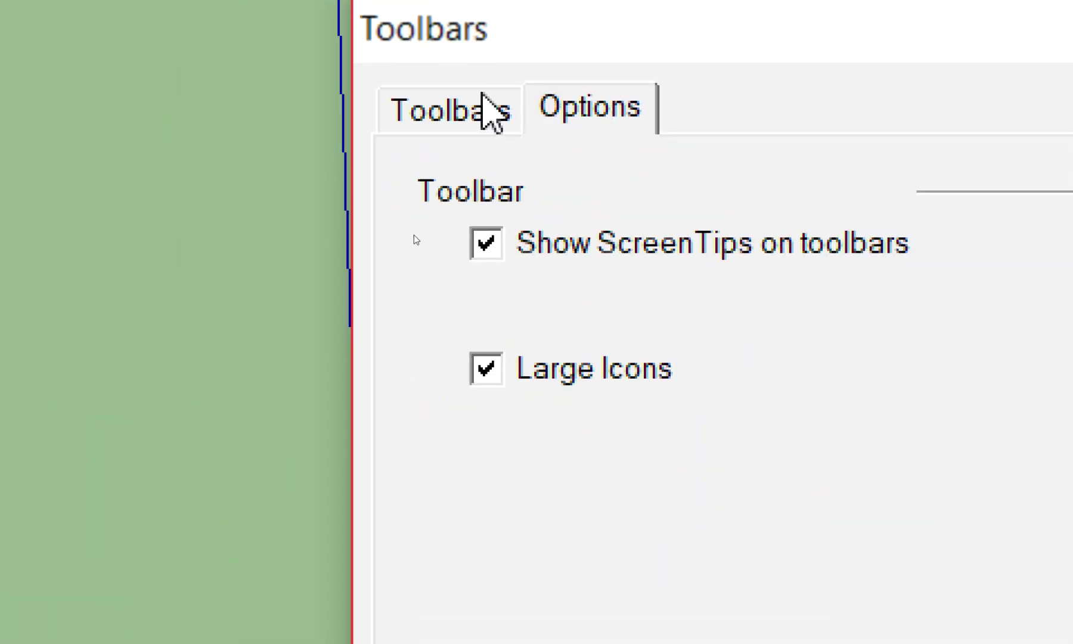
- Turn Large Icons off, dock the left tool column at the top, and show the toolbar list
click(491, 113)
click(590, 129)
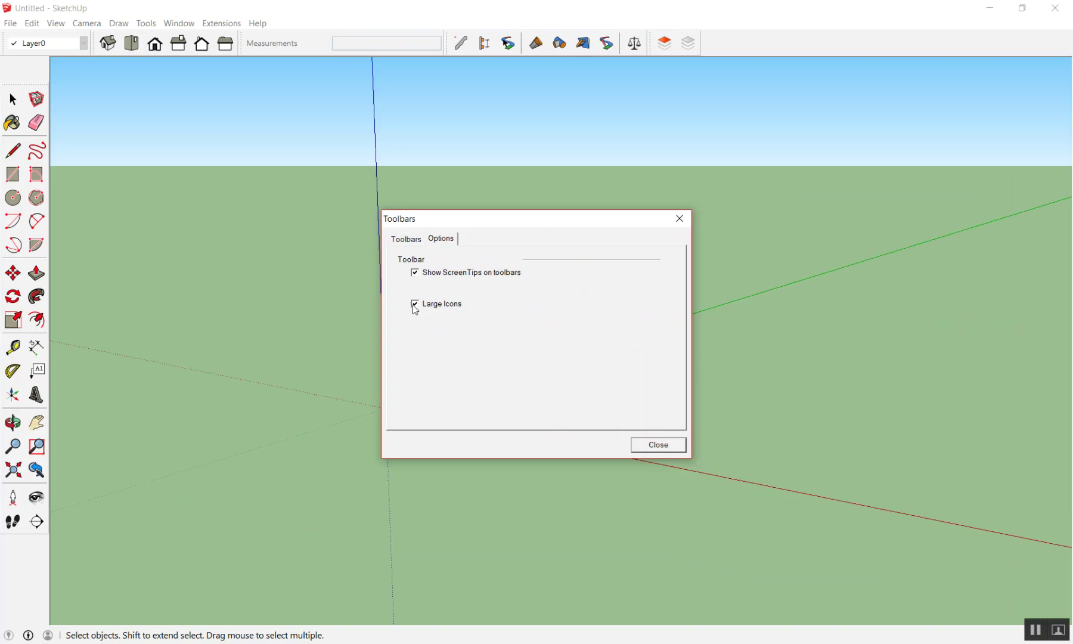
click(415, 305)
click(414, 308)
click(415, 309)
click(415, 309)
click(415, 309)
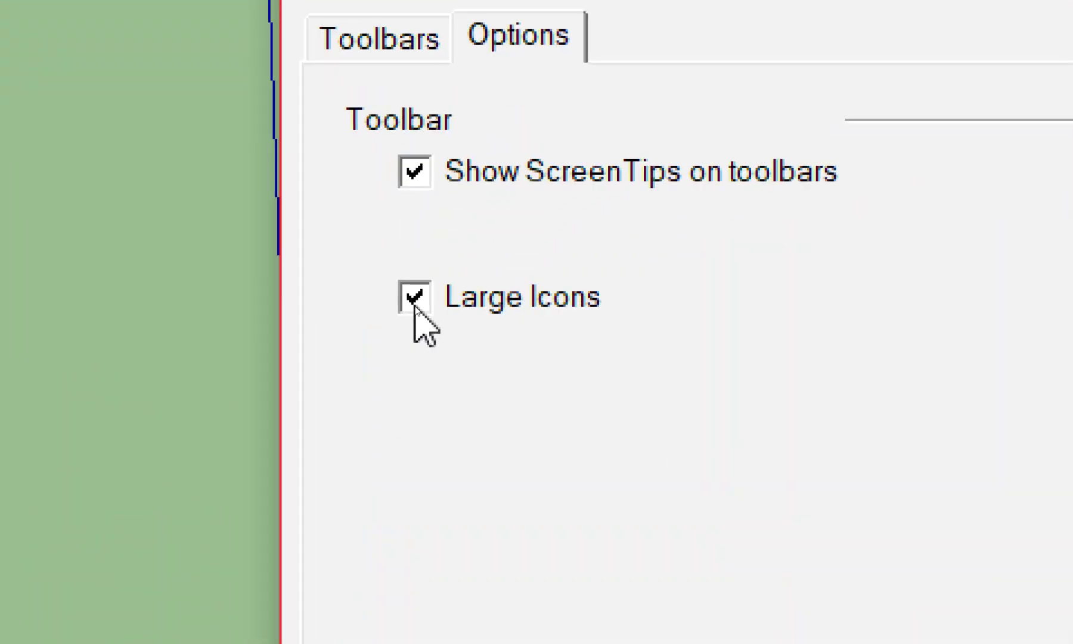
click(414, 304)
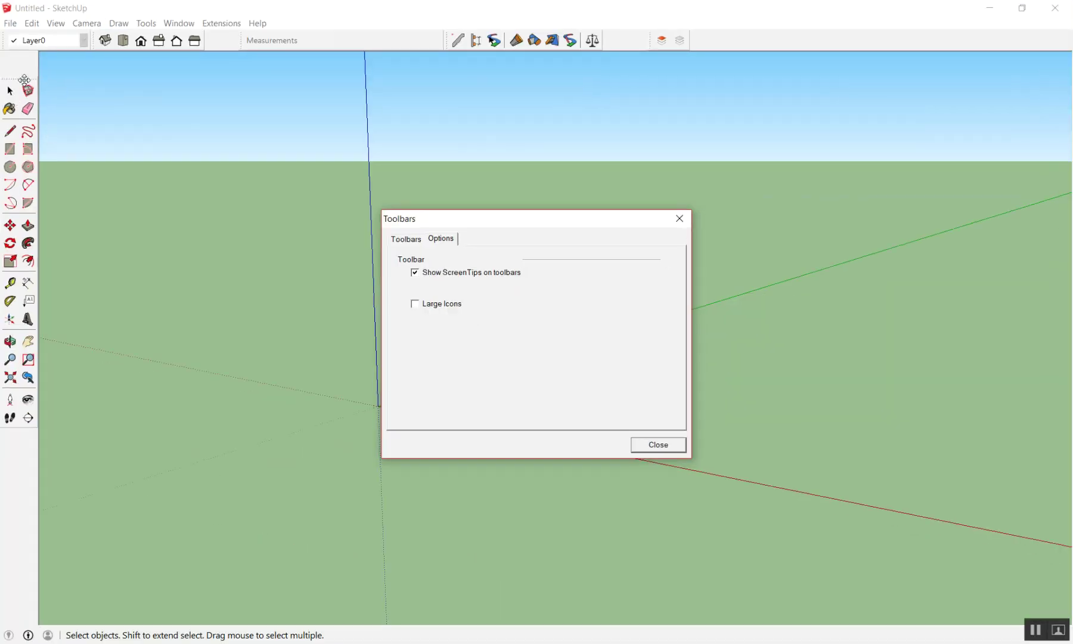
drag(24, 79, 6, 155)
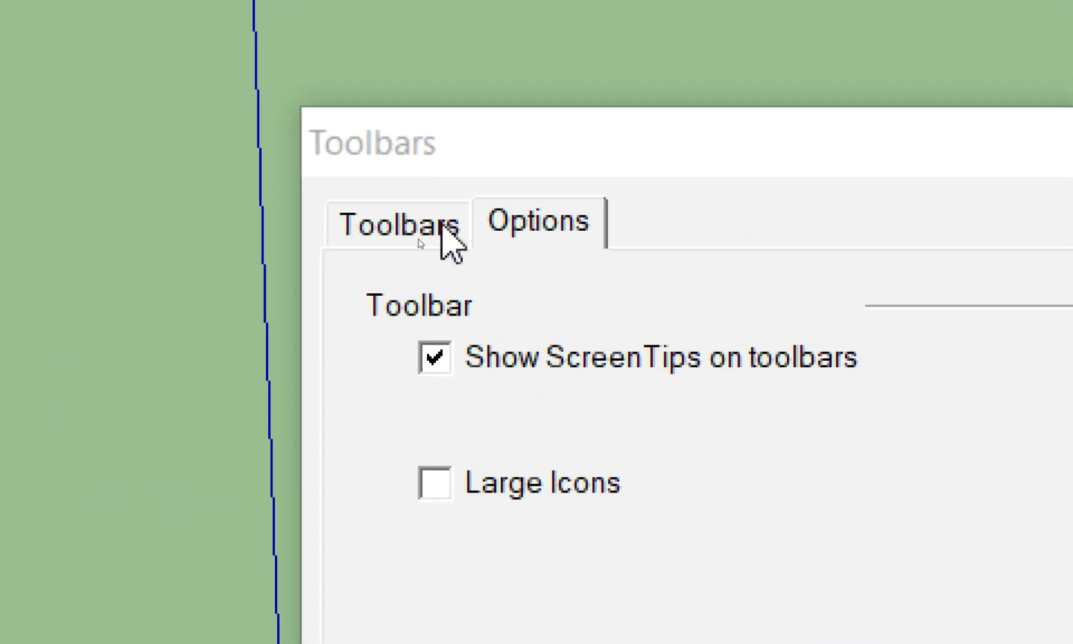
click(433, 235)
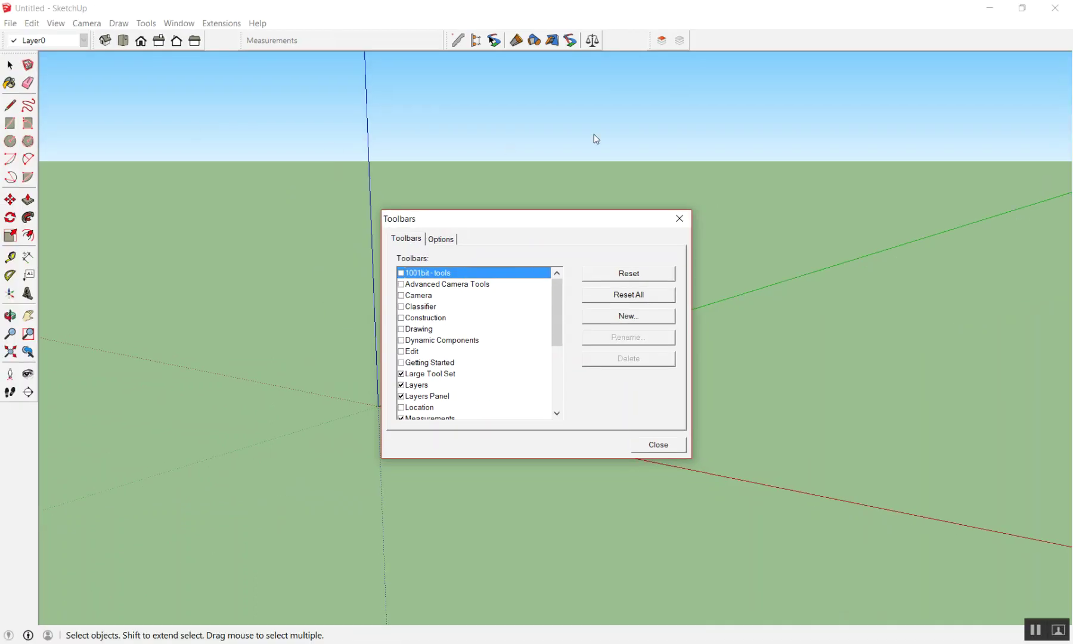
- Reopen the Toolbars dialog and untick the Layers Panel and Profile Builder 2 toolbars
click(679, 219)
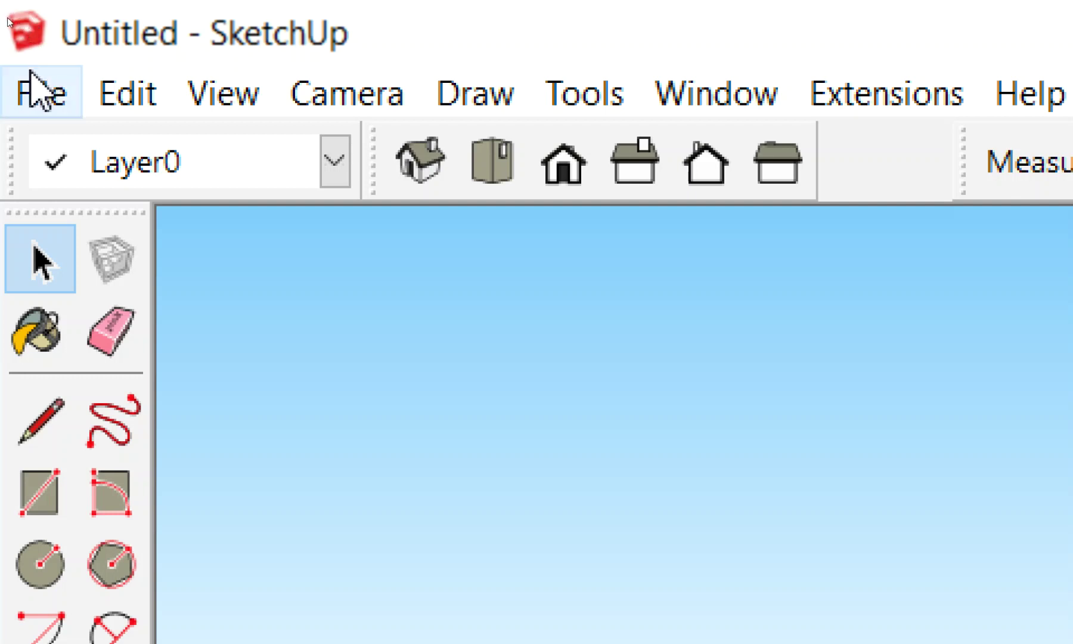
click(22, 106)
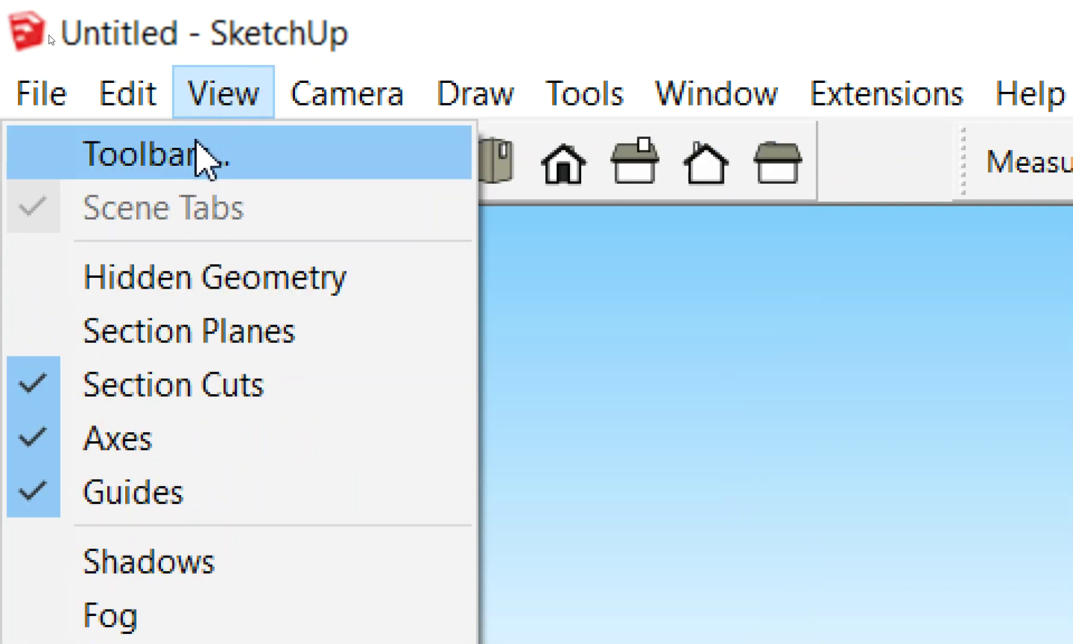
click(197, 149)
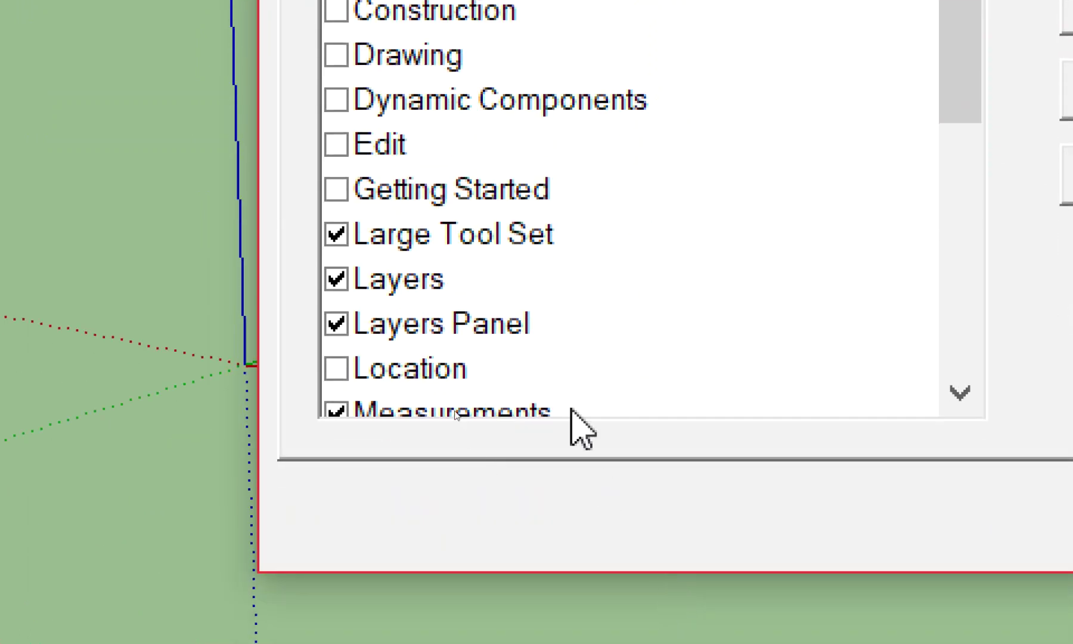
scroll(517, 360, down, 1)
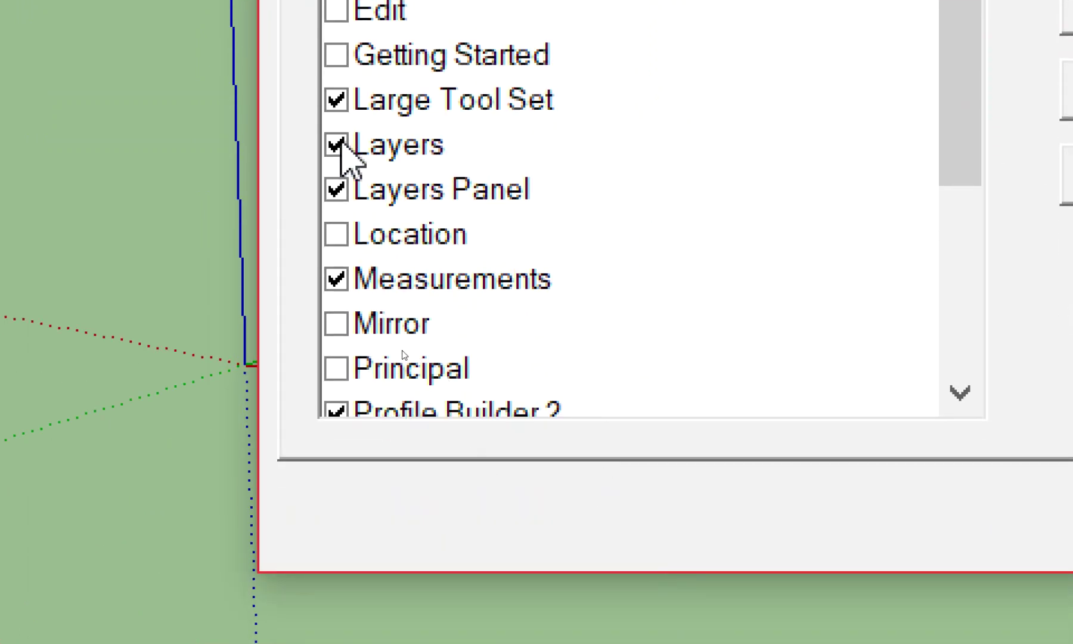
click(336, 190)
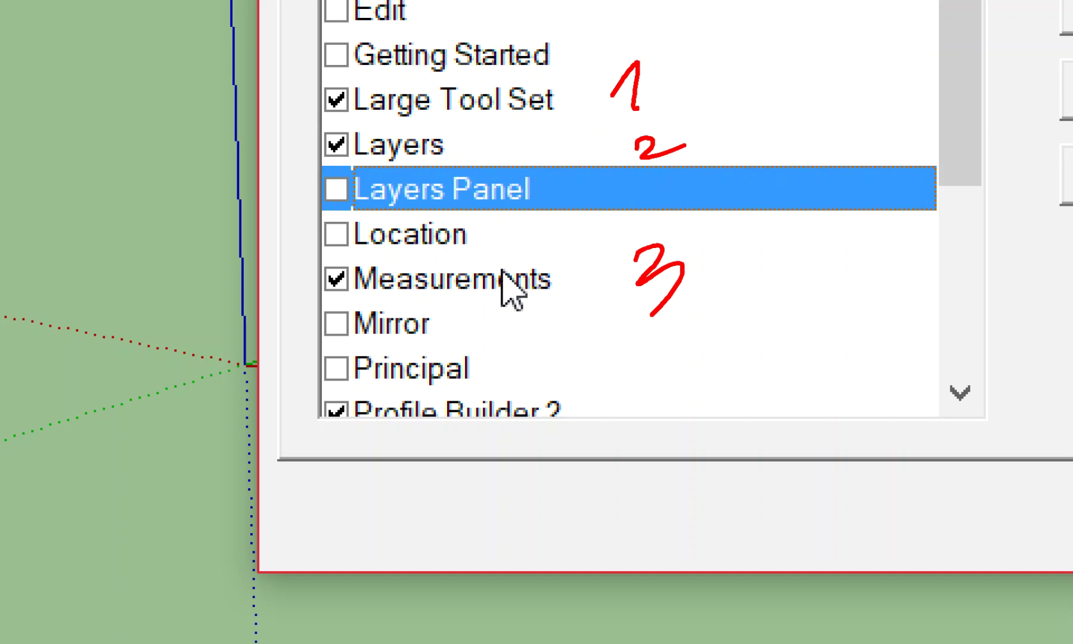
scroll(510, 328, down, 3)
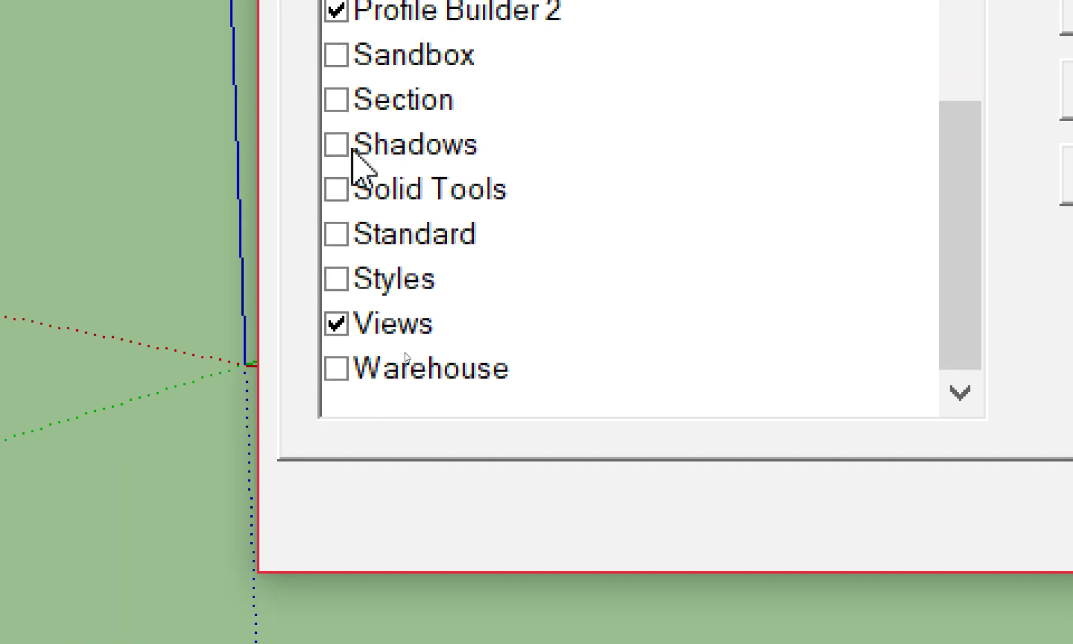
scroll(352, 150, up, 1)
click(334, 149)
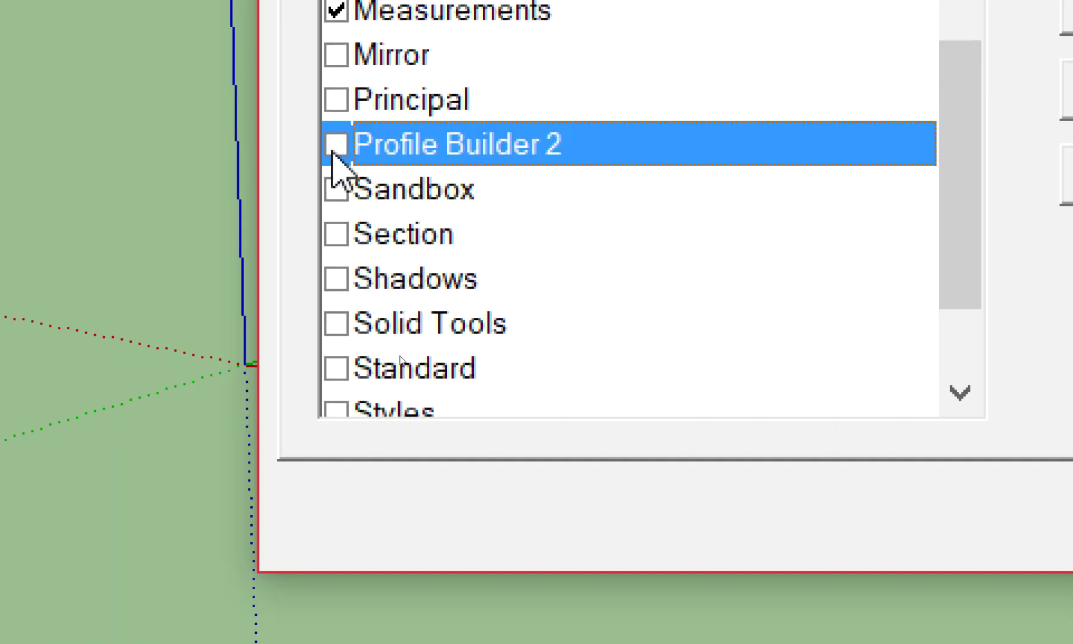
- Review the Large Tool Set, Layers, Measurements and Views entries in the toolbar list
scroll(340, 167, down, 1)
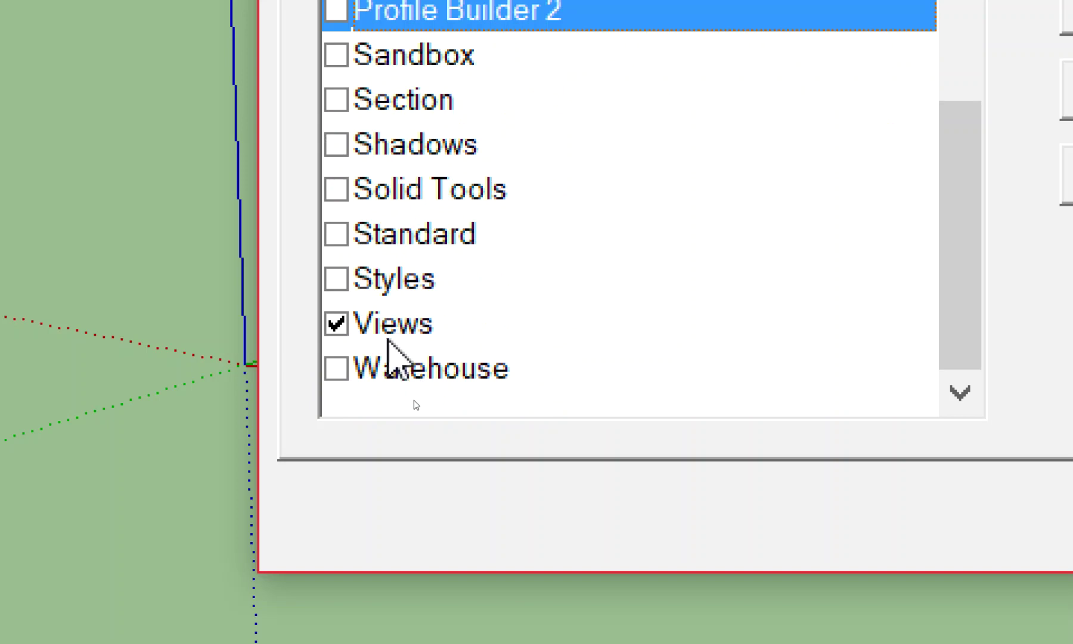
scroll(389, 339, up, 3)
scroll(389, 339, up, 1)
scroll(389, 340, up, 2)
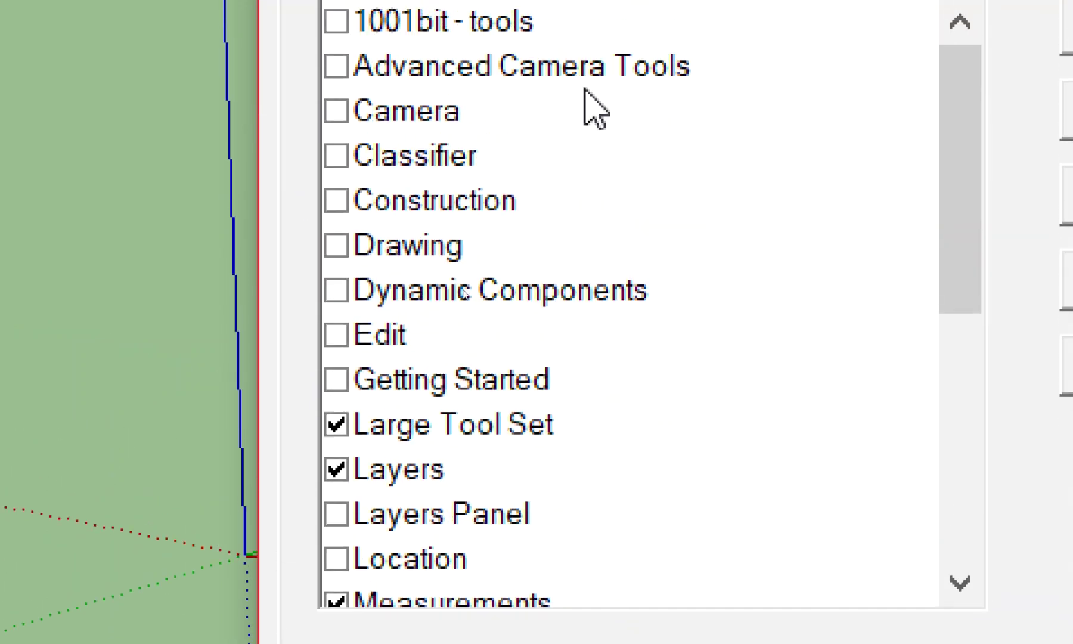
scroll(576, 238, down, 3)
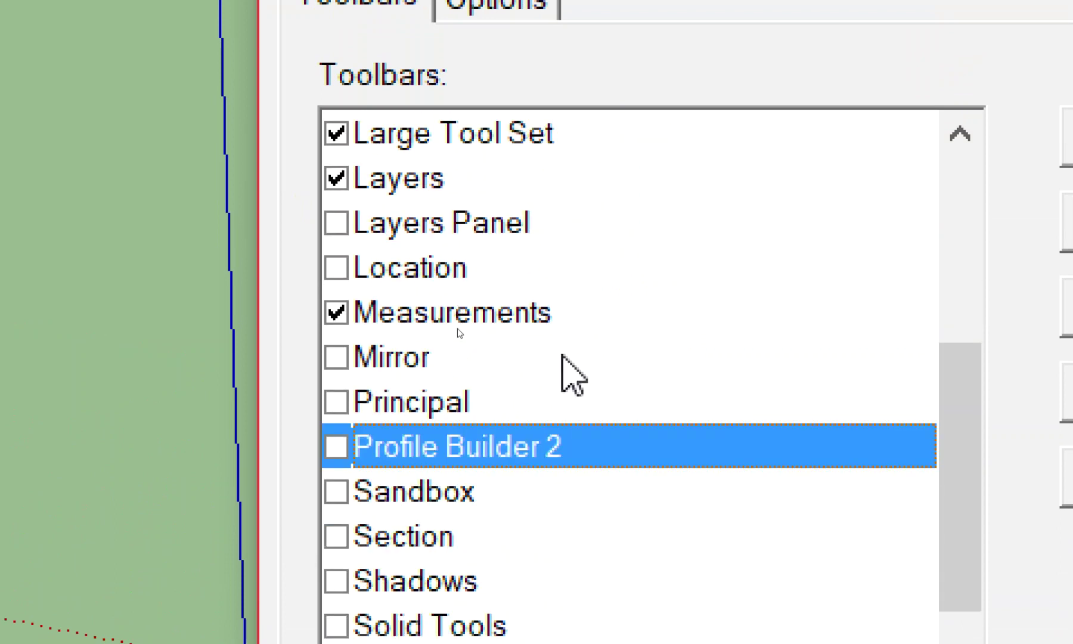
click(546, 128)
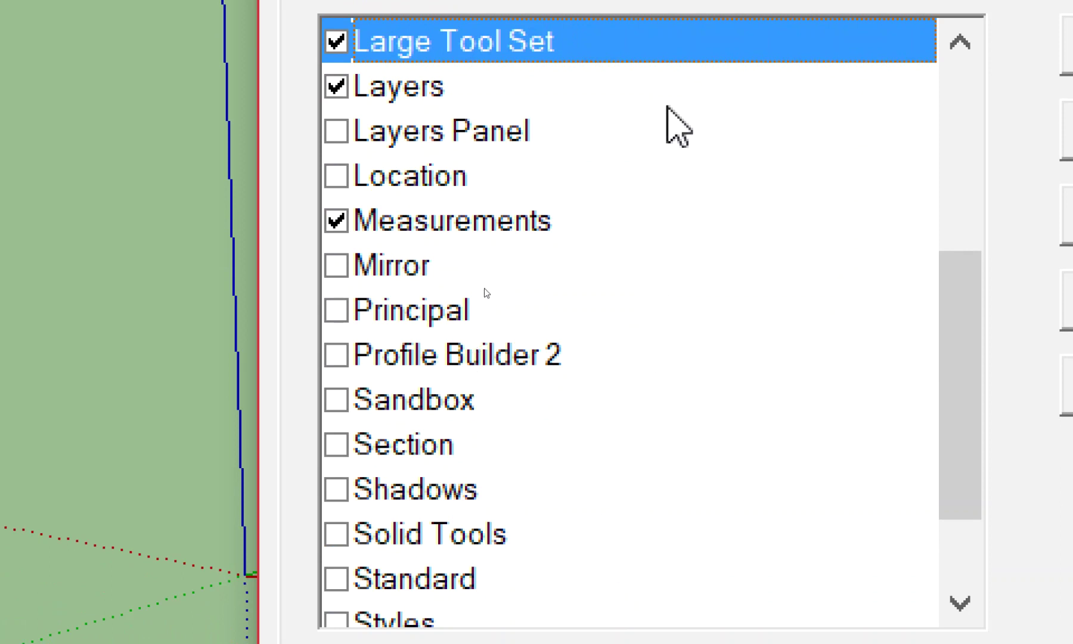
click(679, 87)
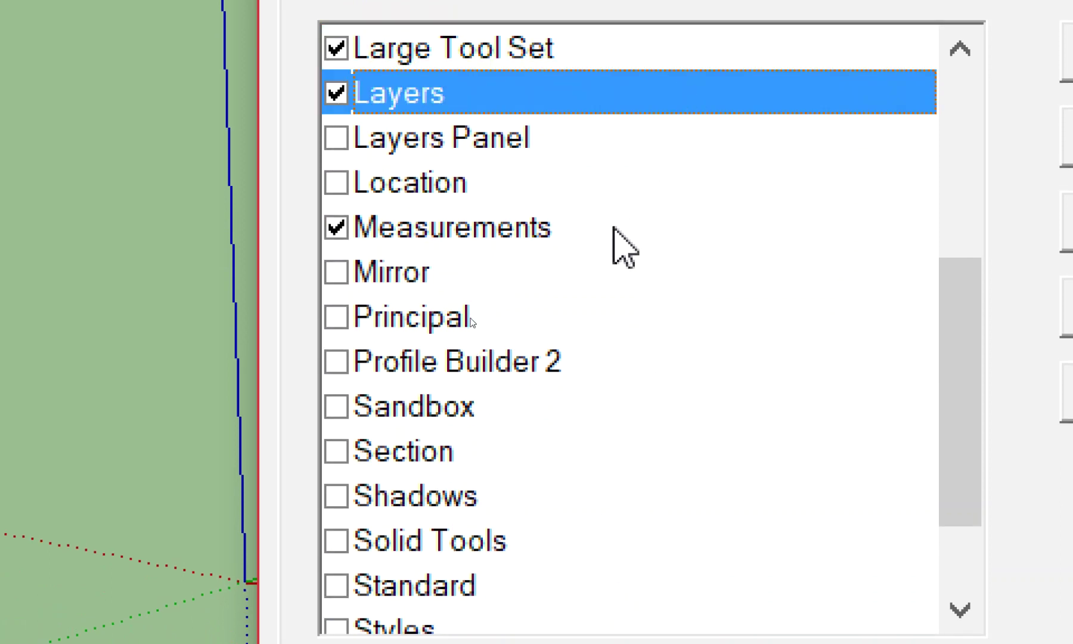
click(614, 228)
scroll(604, 400, down, 1)
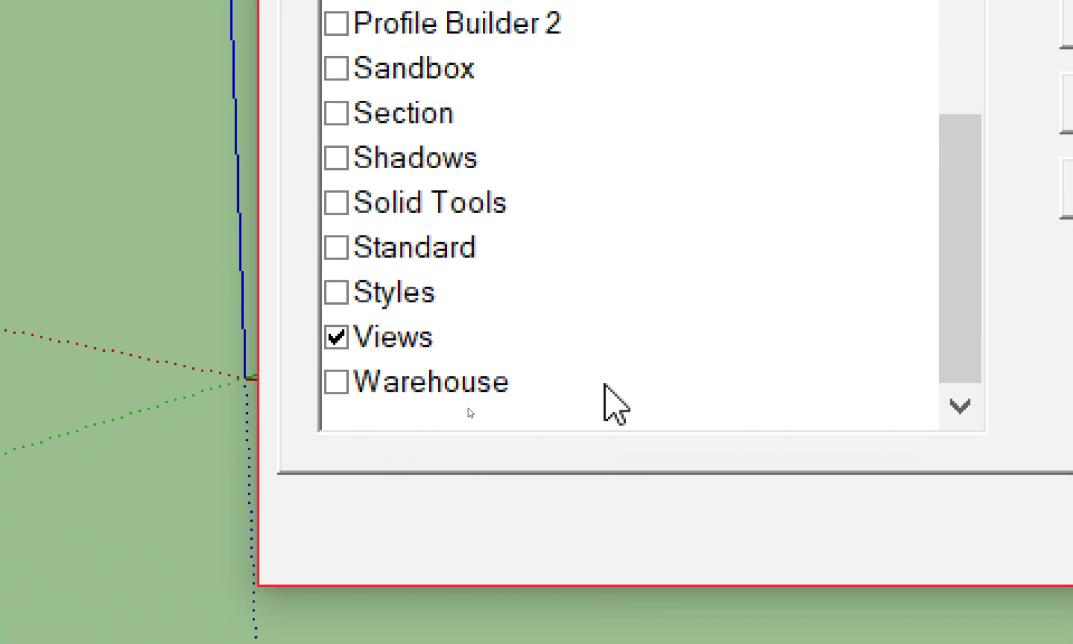
click(607, 352)
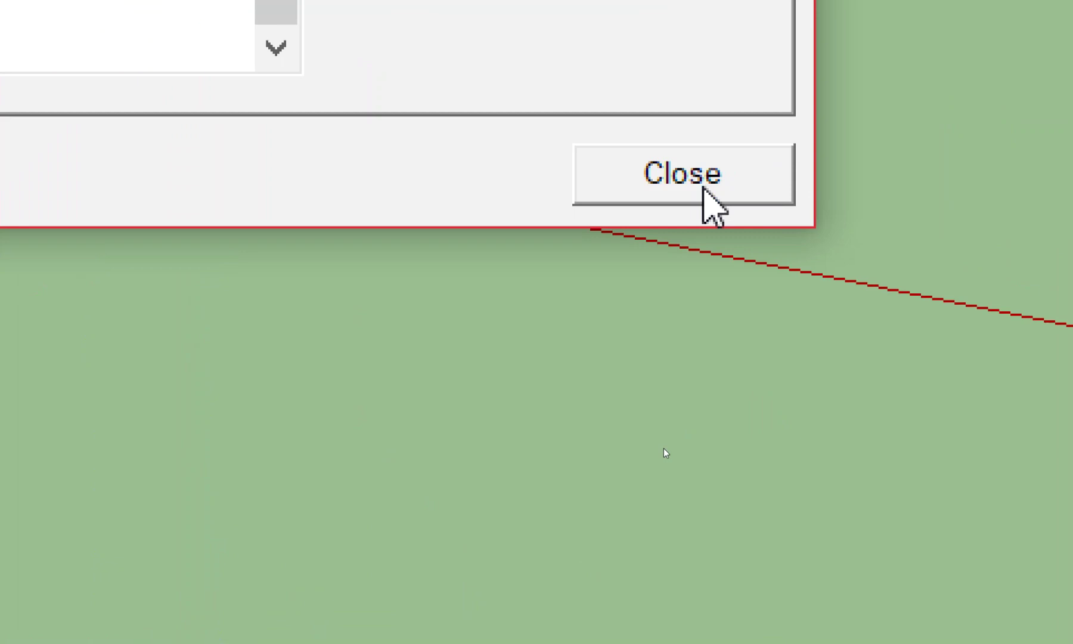
- Reopen the Toolbars dialog, tick Large Icons under Options, and close it
click(702, 187)
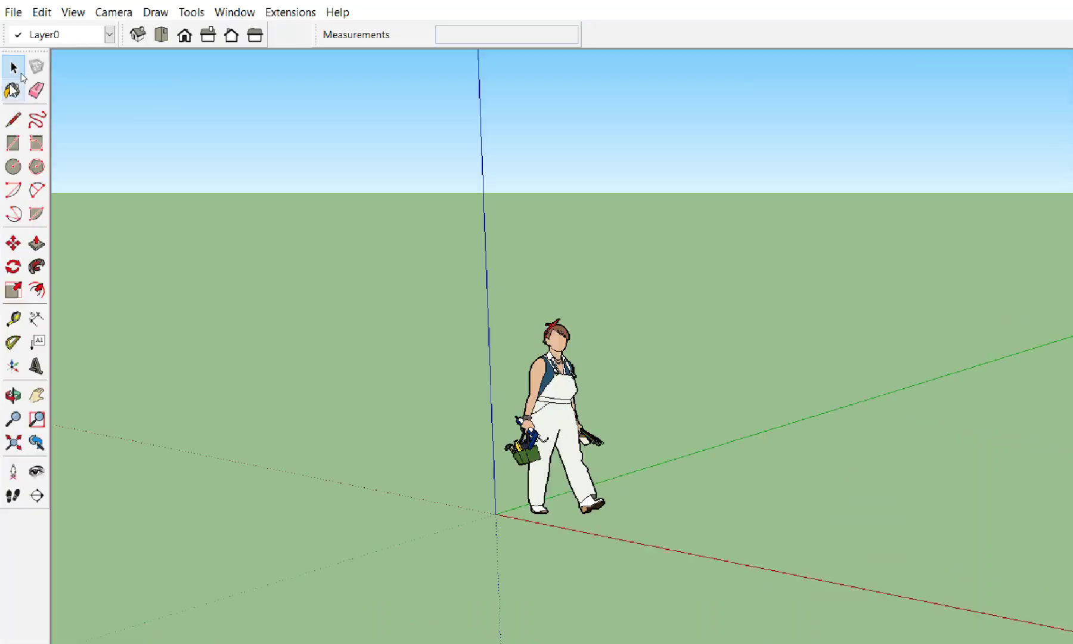
click(55, 22)
click(36, 38)
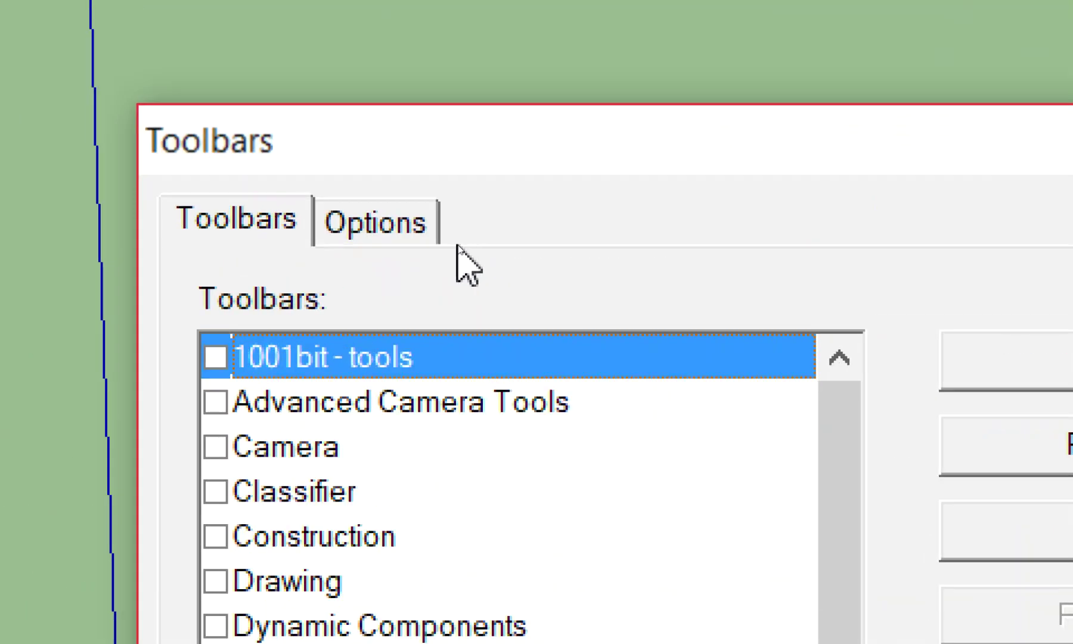
click(442, 239)
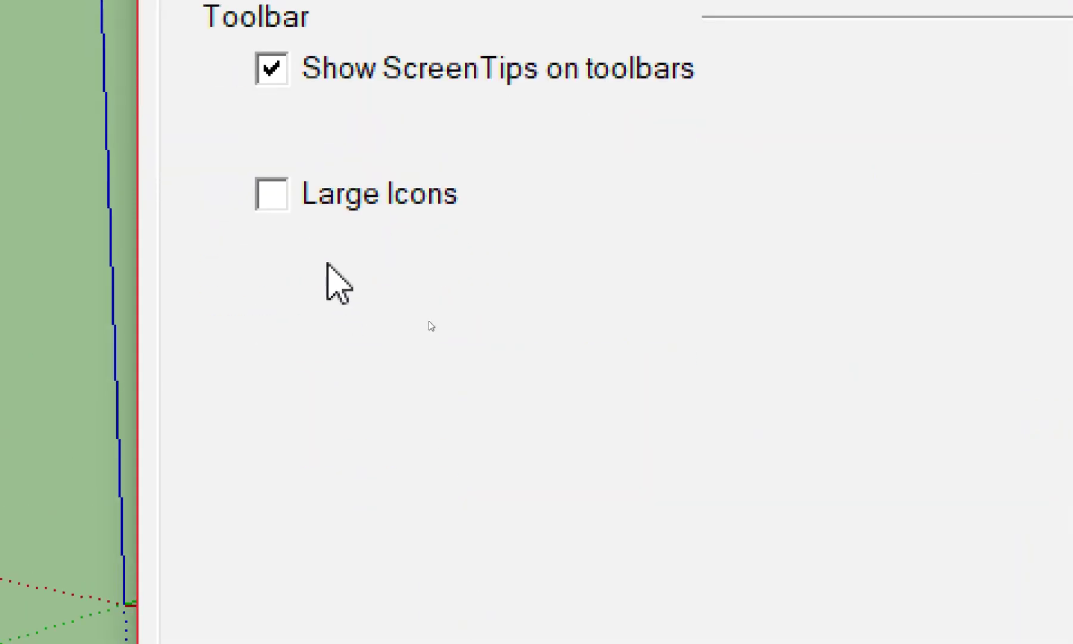
click(270, 195)
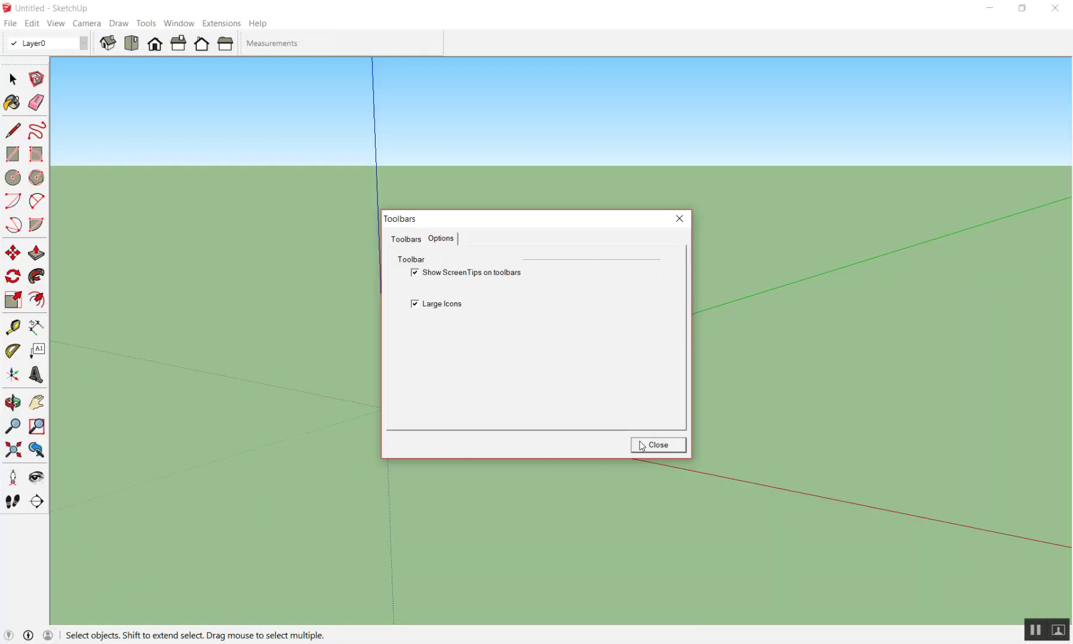
click(641, 445)
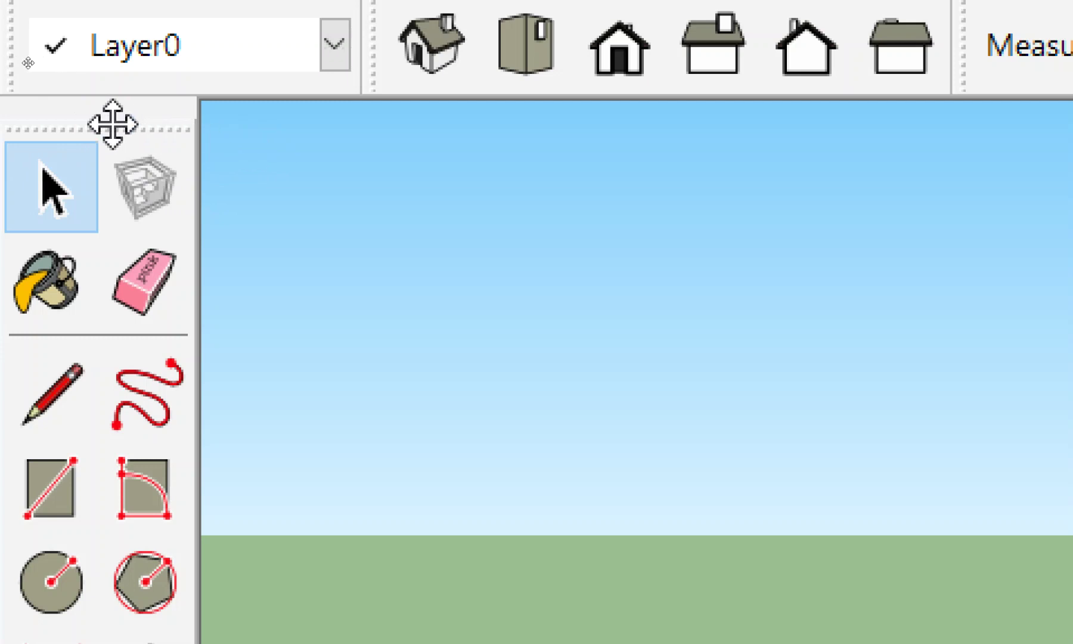
mouse_move(112, 124)
mouse_down()
mouse_move(171, 90)
mouse_move(279, 83)
mouse_move(573, 110)
mouse_move(185, 132)
mouse_up()
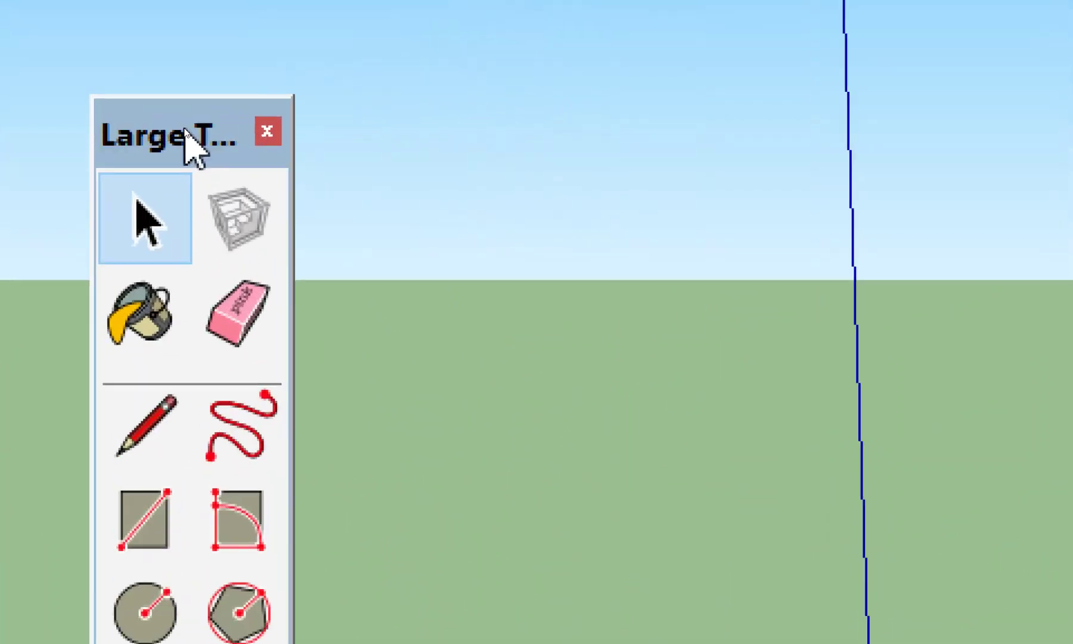
double_click(186, 131)
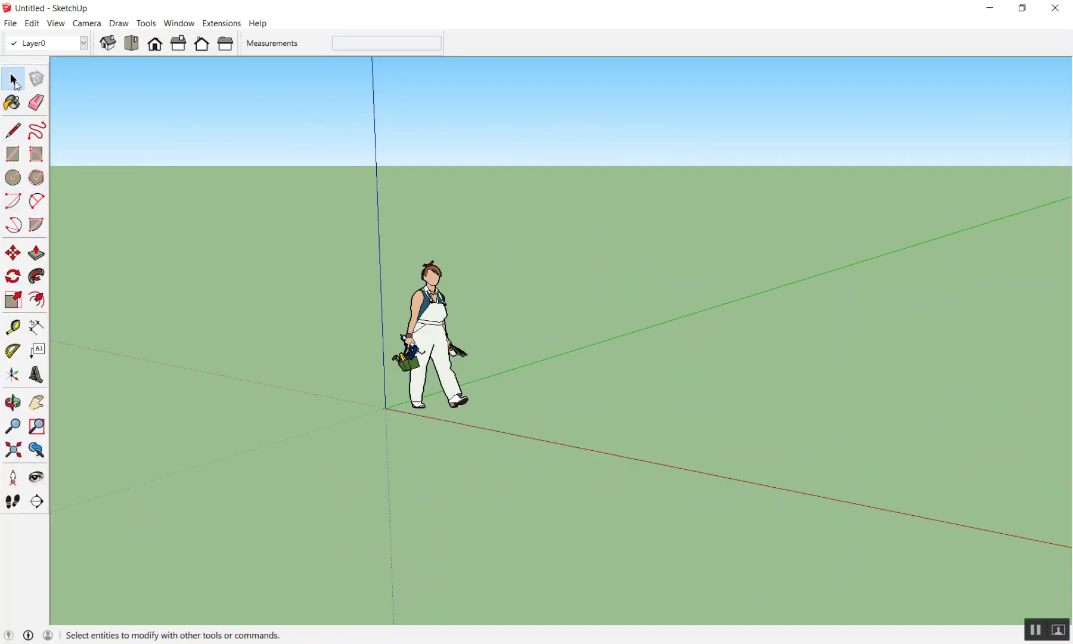
drag(3, 300, 988, 4)
drag(1068, 71, 1055, 72)
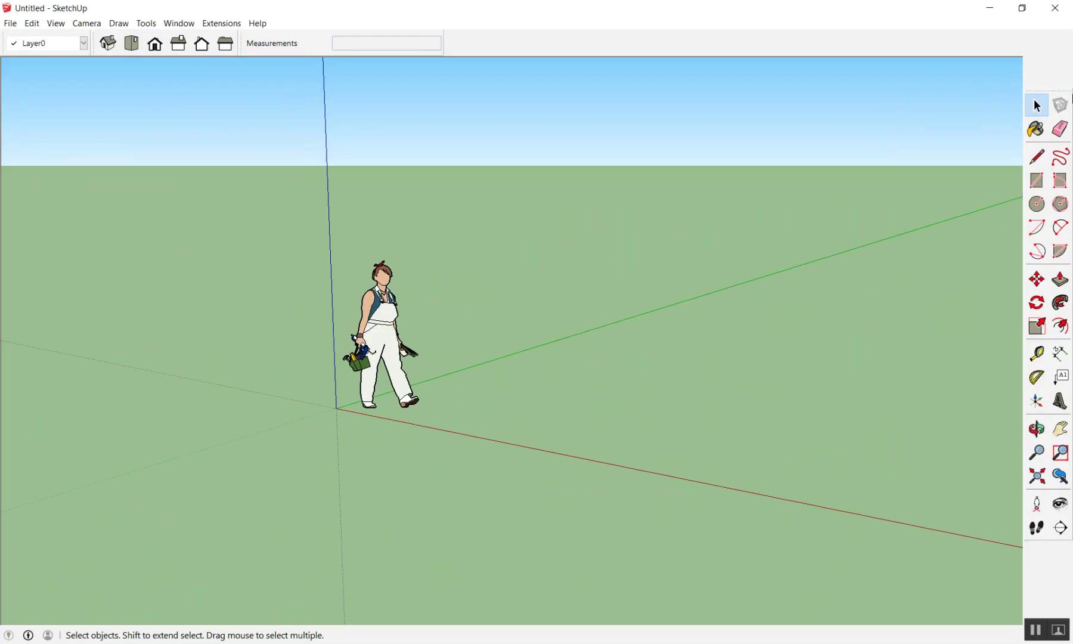
mouse_move(1060, 92)
mouse_down()
mouse_move(526, 134)
mouse_move(3, 99)
mouse_up()
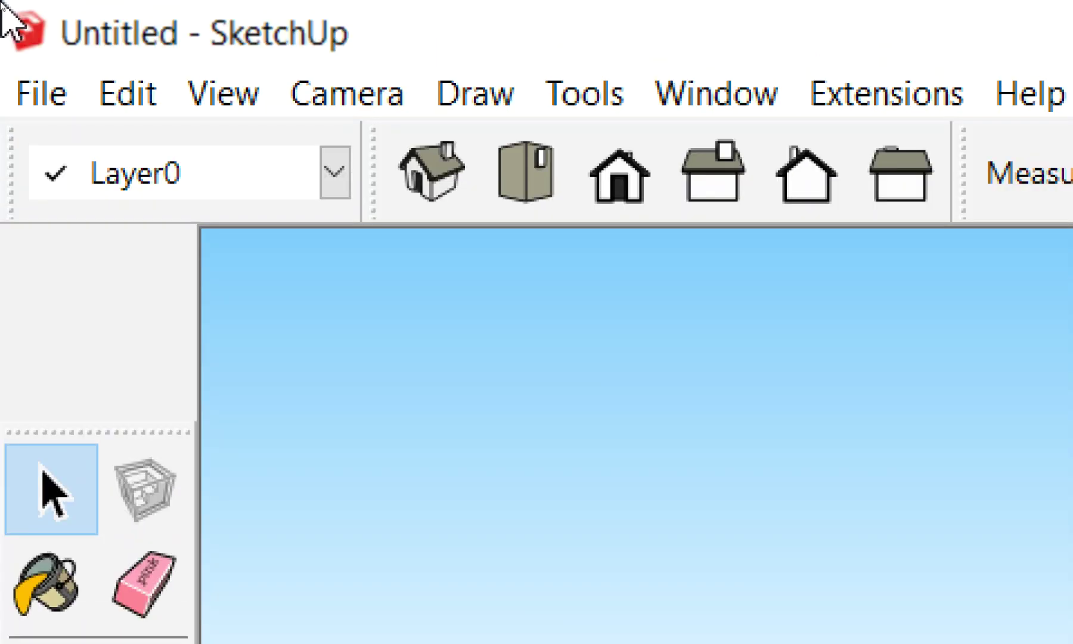
mouse_move(15, 170)
mouse_down()
mouse_move(312, 274)
mouse_move(767, 471)
mouse_up()
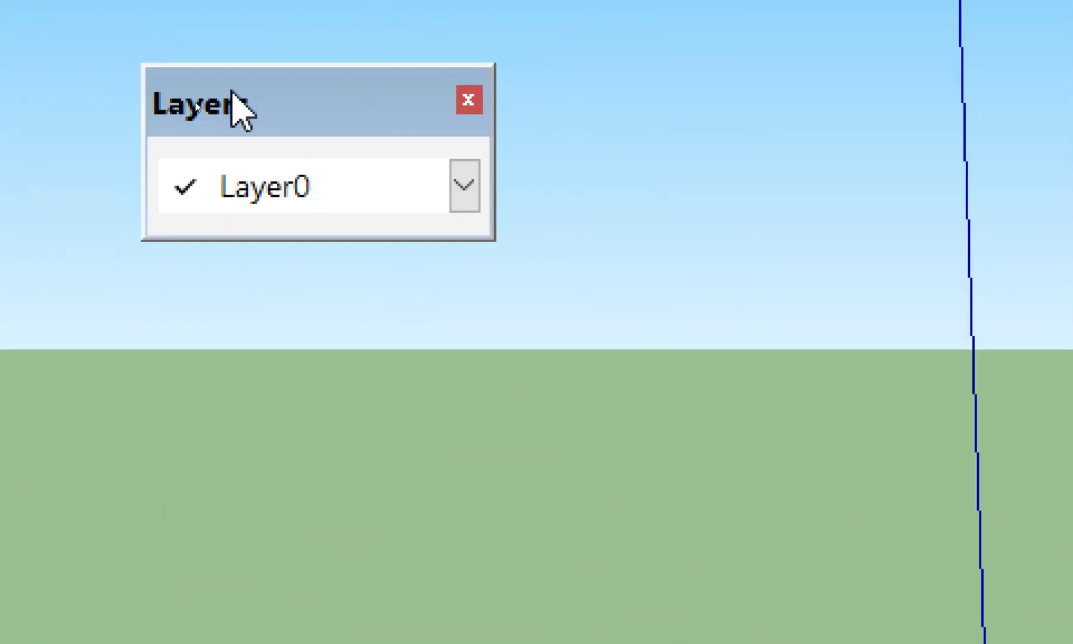
click(227, 179)
click(239, 186)
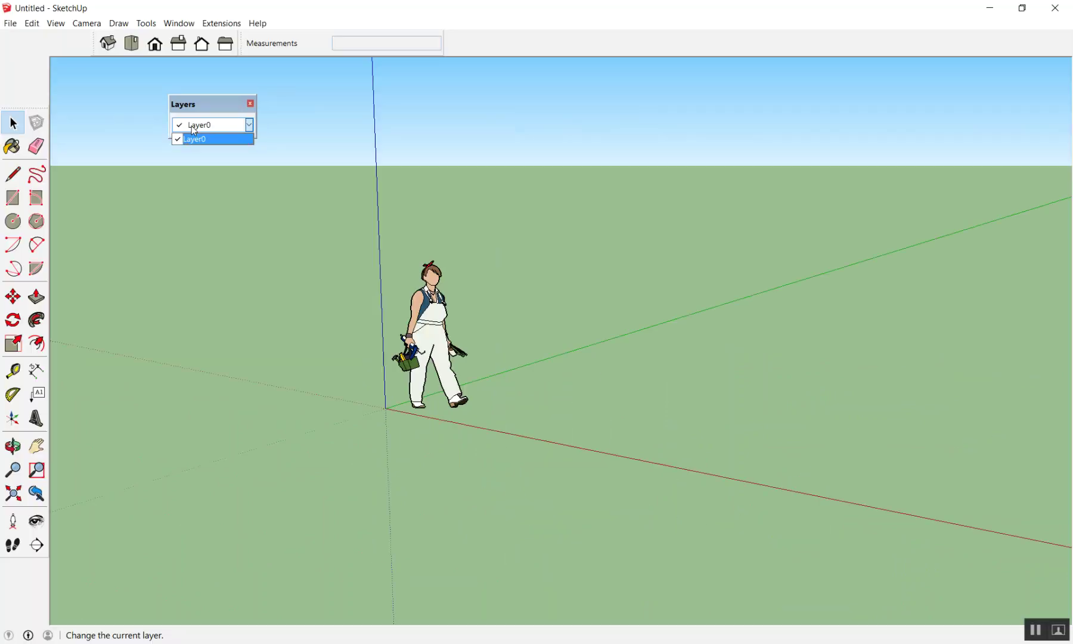
click(187, 207)
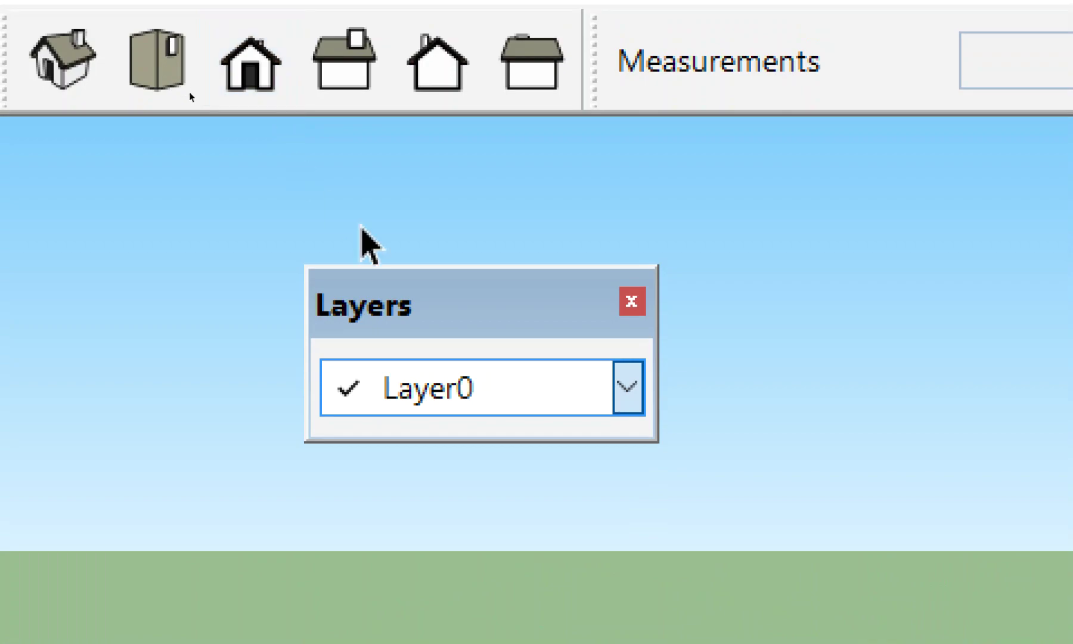
mouse_move(400, 287)
mouse_down()
mouse_move(74, 239)
mouse_move(41, 144)
mouse_up()
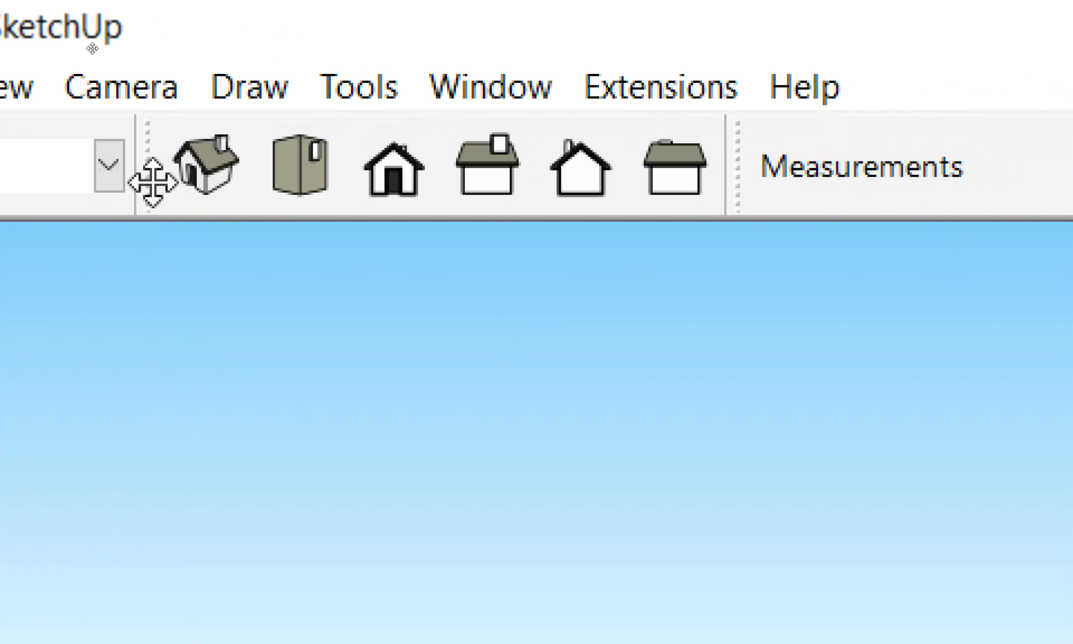
drag(149, 178, 565, 495)
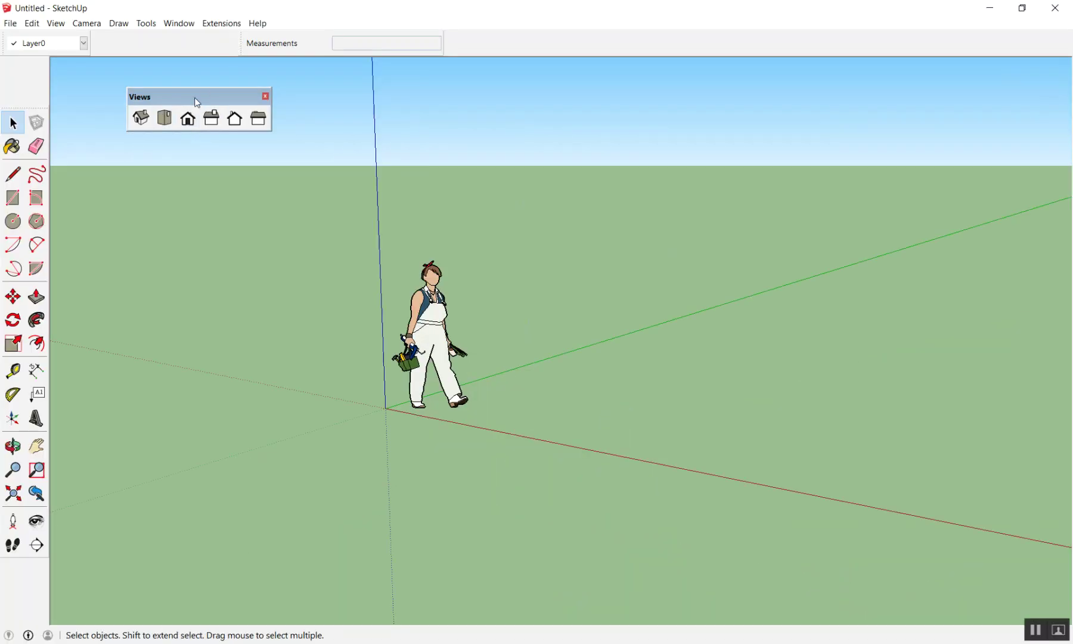
drag(194, 97, 160, 42)
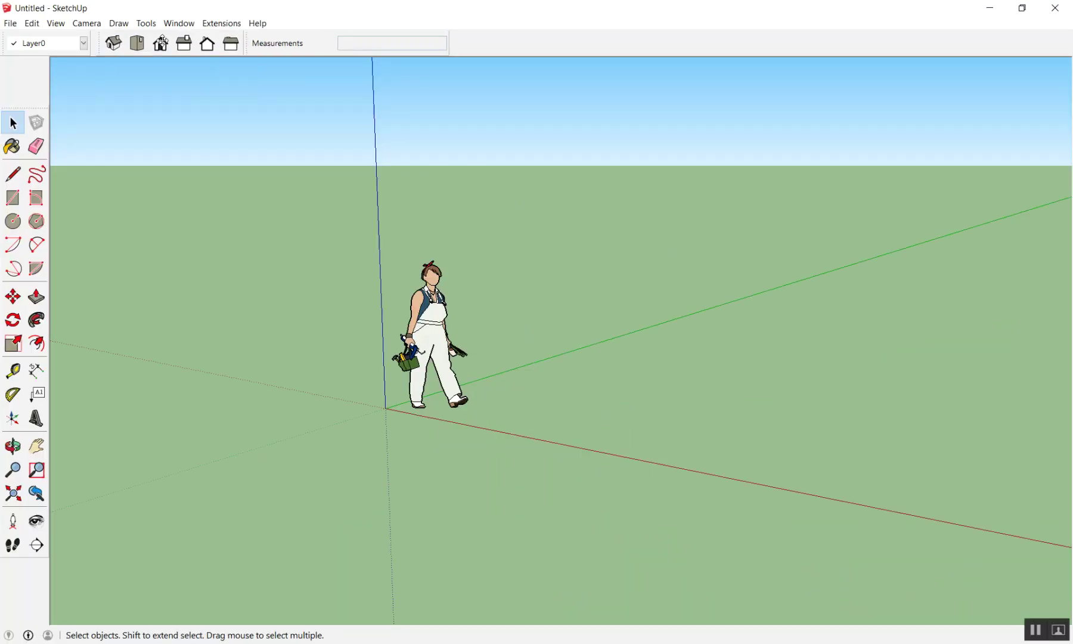
- Try docking the Measurements toolbar top and bottom, then leave it floating over the viewport
drag(245, 43, 329, 249)
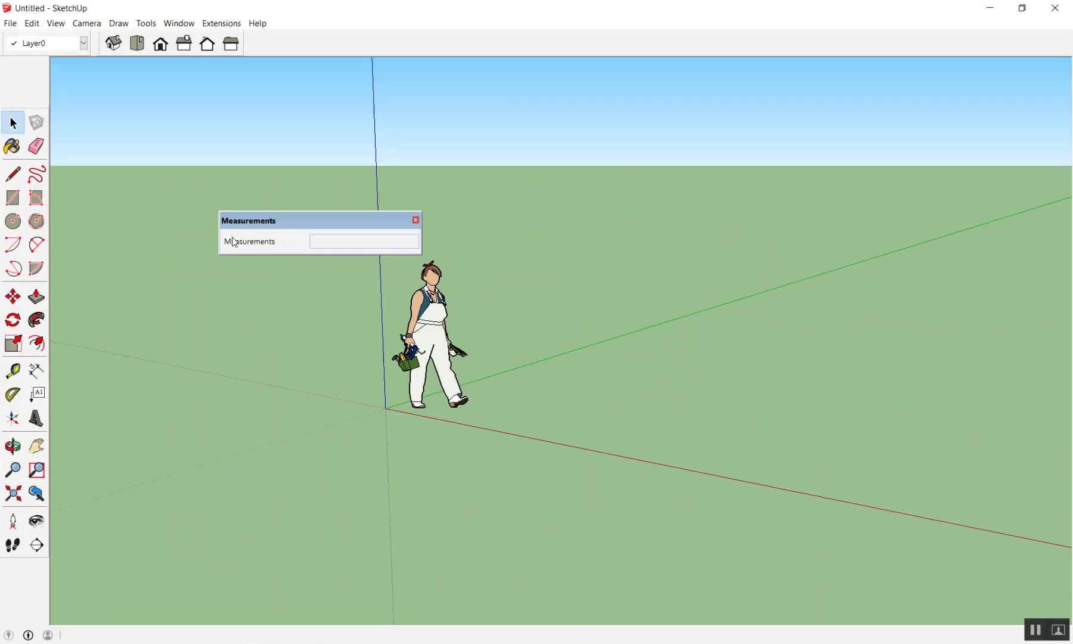
drag(274, 221, 337, 48)
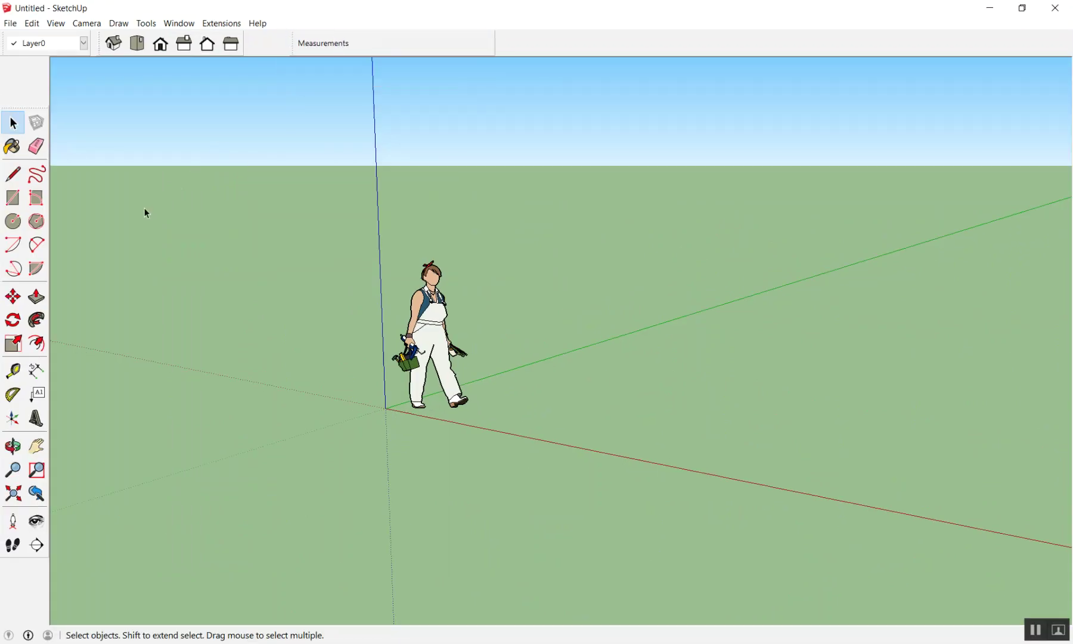
drag(295, 43, 36, 632)
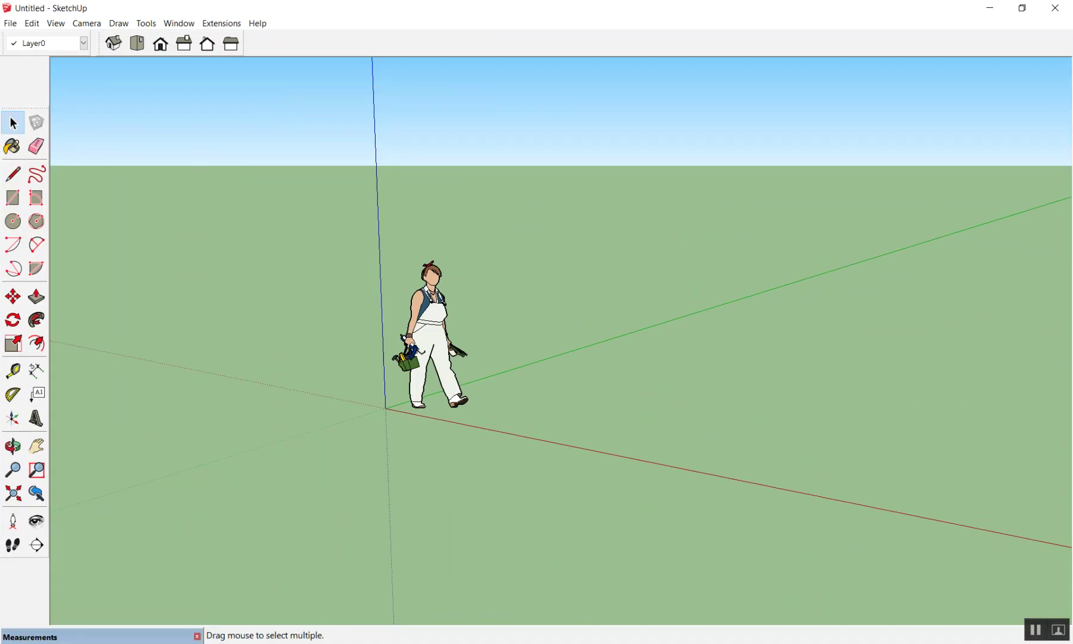
double_click(61, 631)
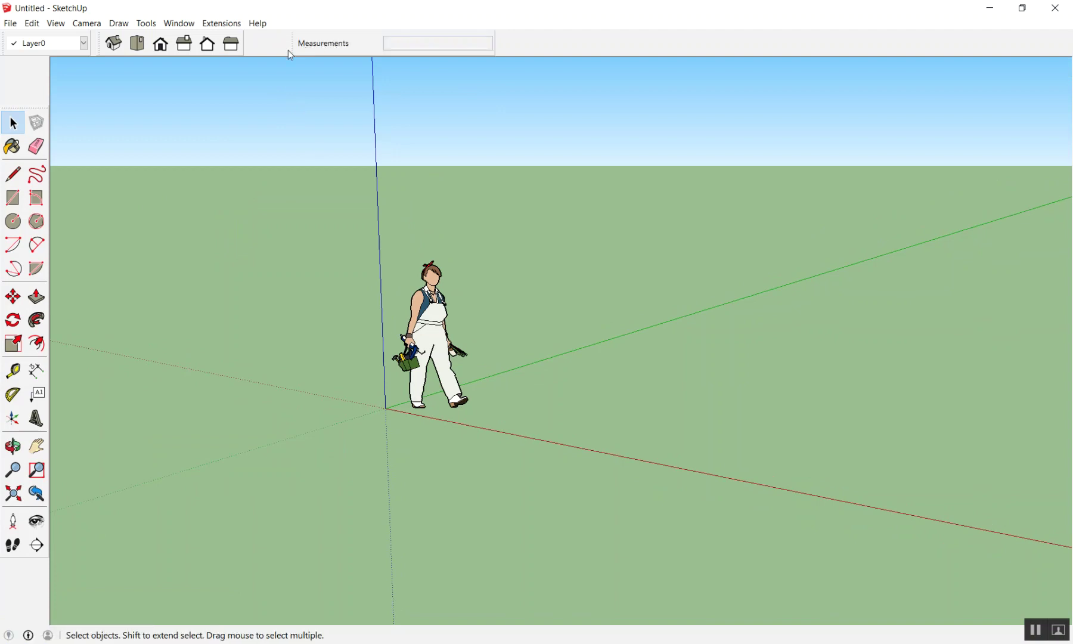
mouse_move(293, 47)
mouse_down()
mouse_move(288, 153)
mouse_move(358, 31)
mouse_up()
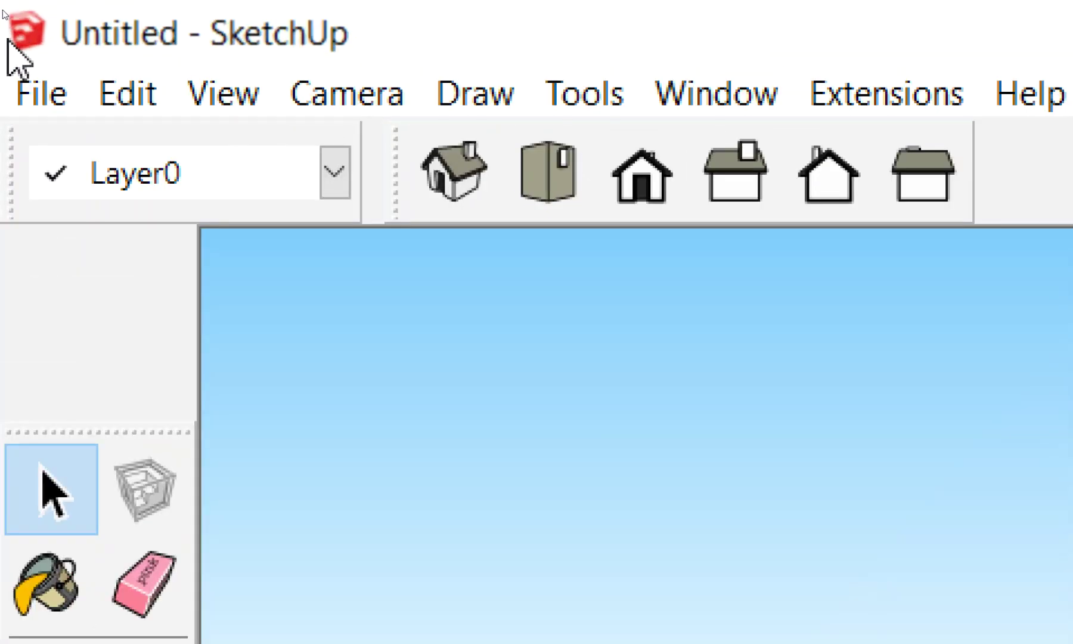
- Open sala2016 from the Desktop > SketchUp > work shop3 folder via File > Open
click(39, 96)
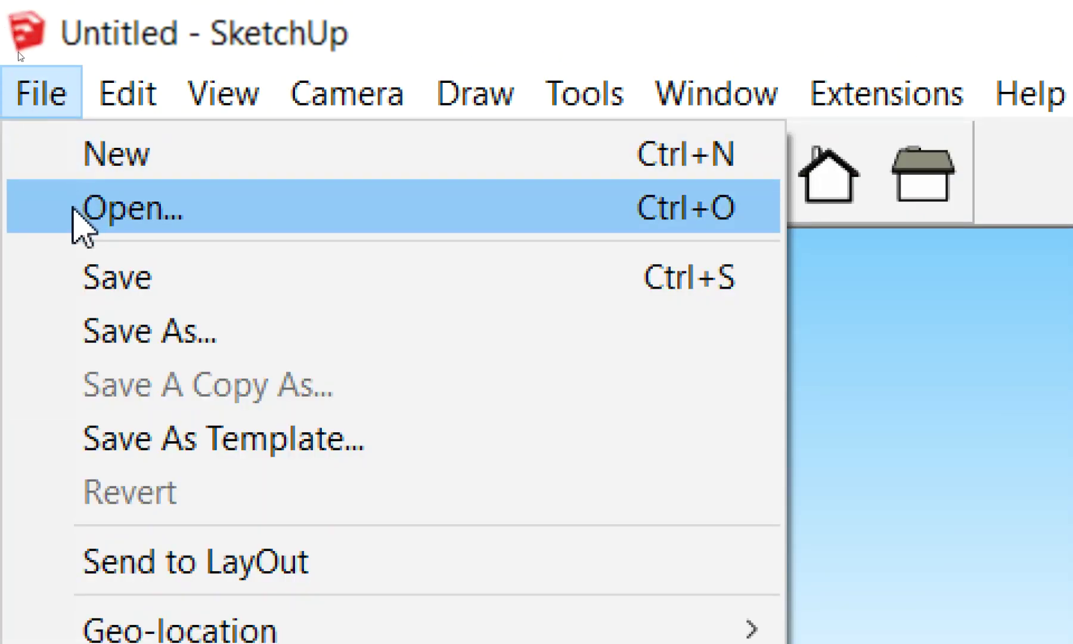
click(78, 224)
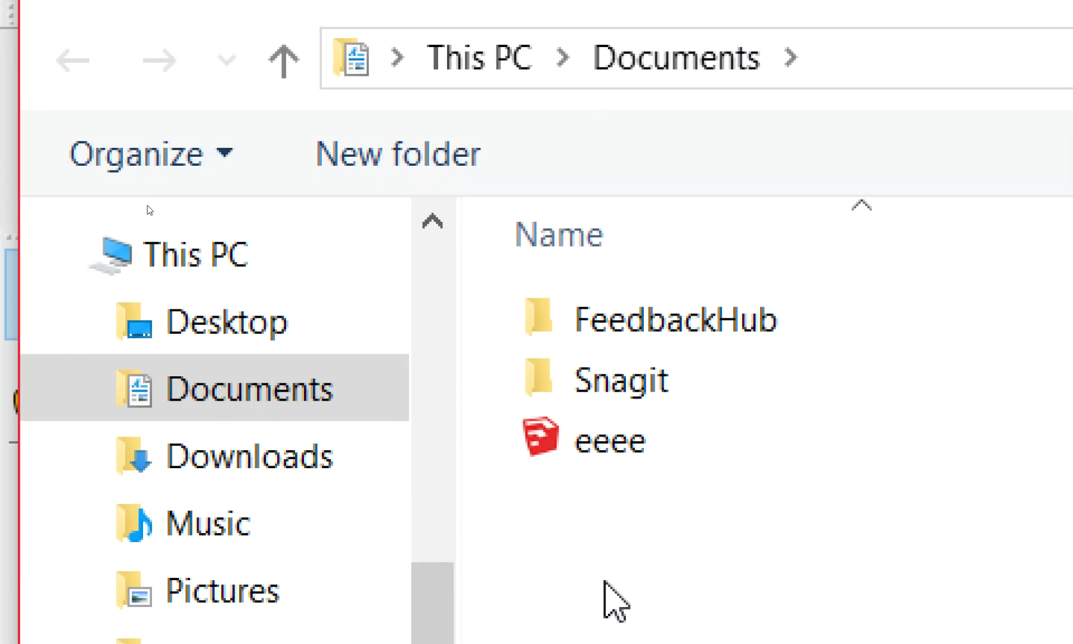
click(265, 322)
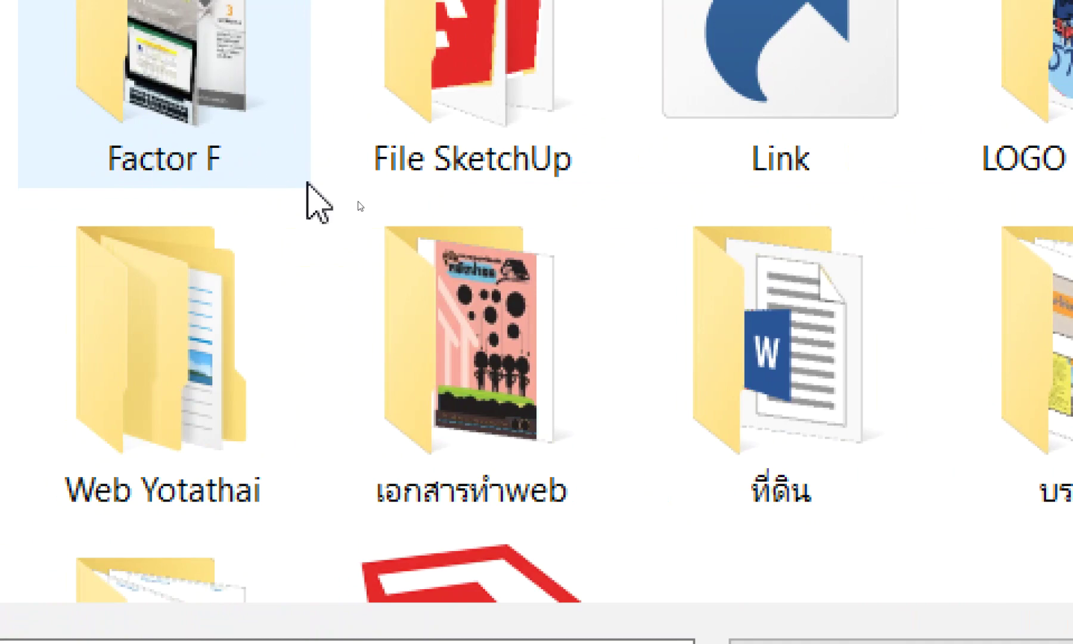
scroll(798, 197, down, 2)
scroll(798, 197, up, 2)
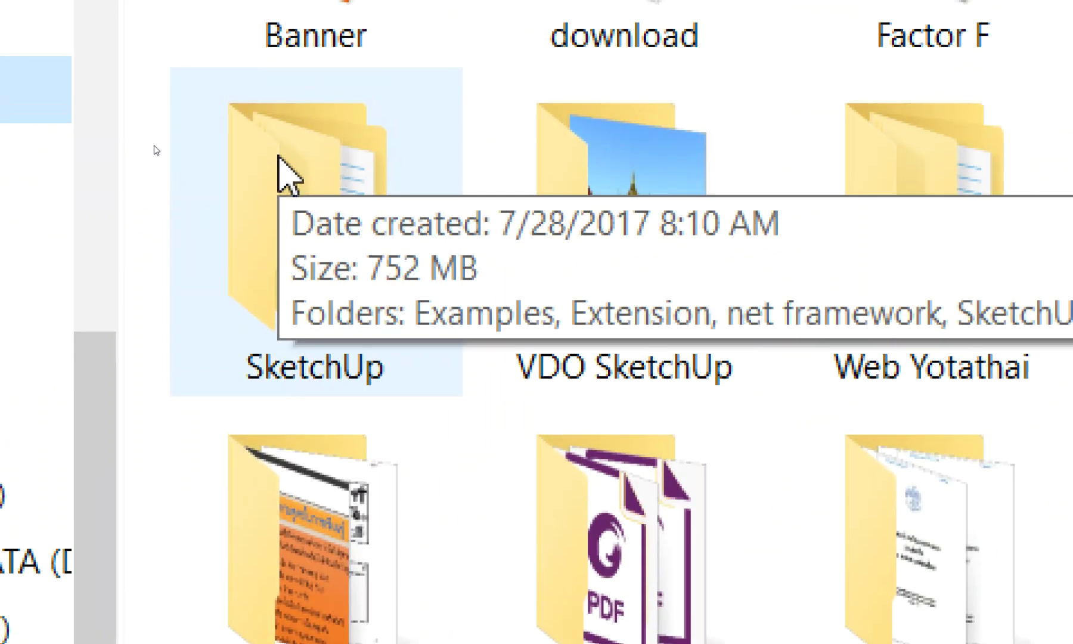
double_click(279, 156)
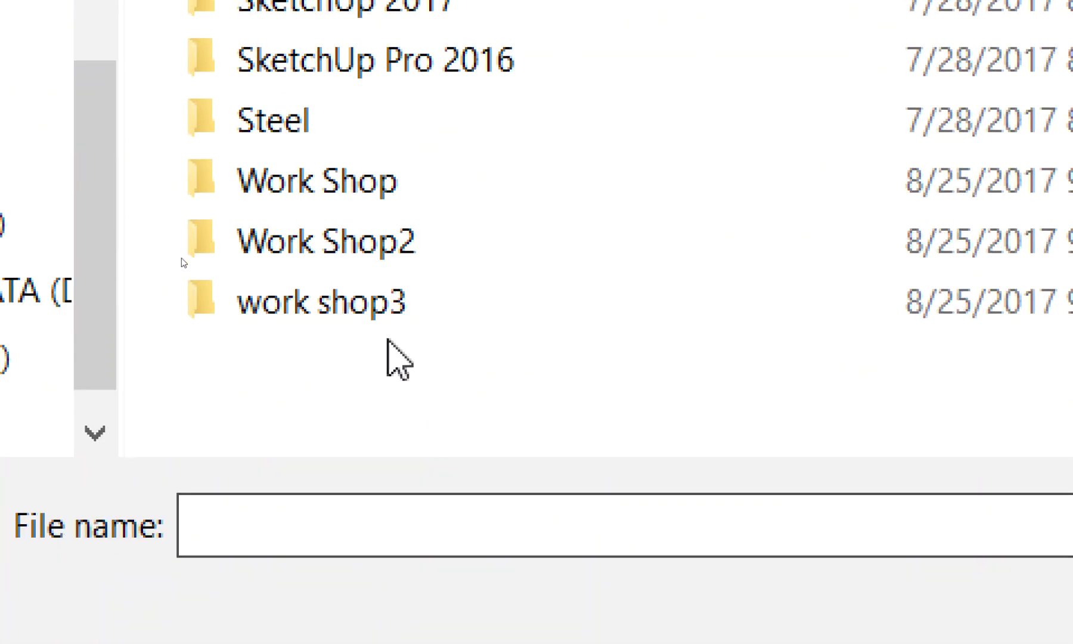
mouse_move(321, 302)
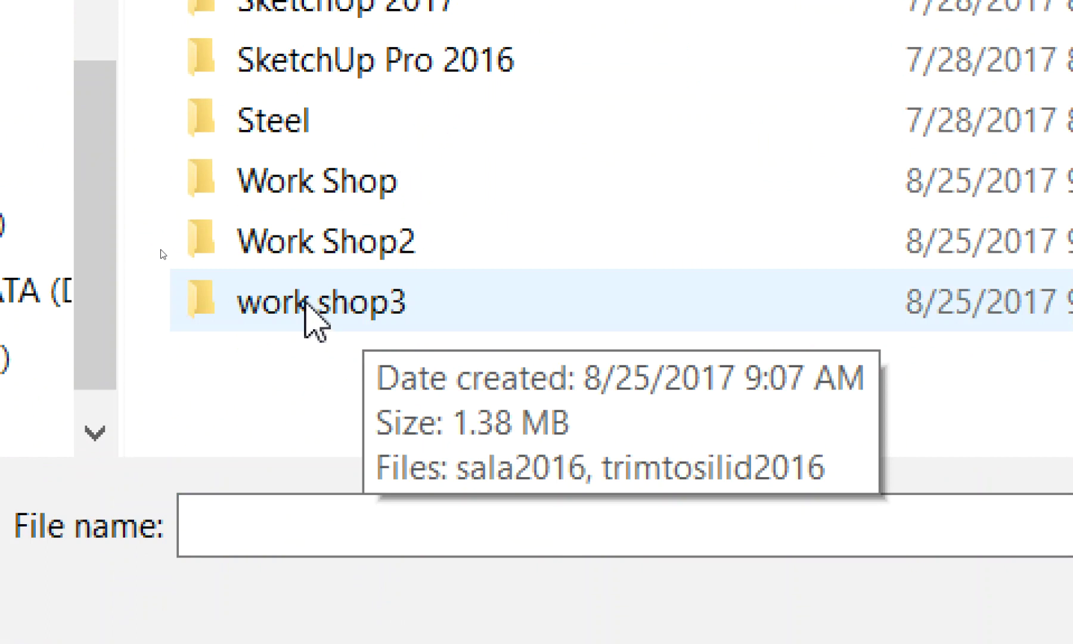
double_click(306, 301)
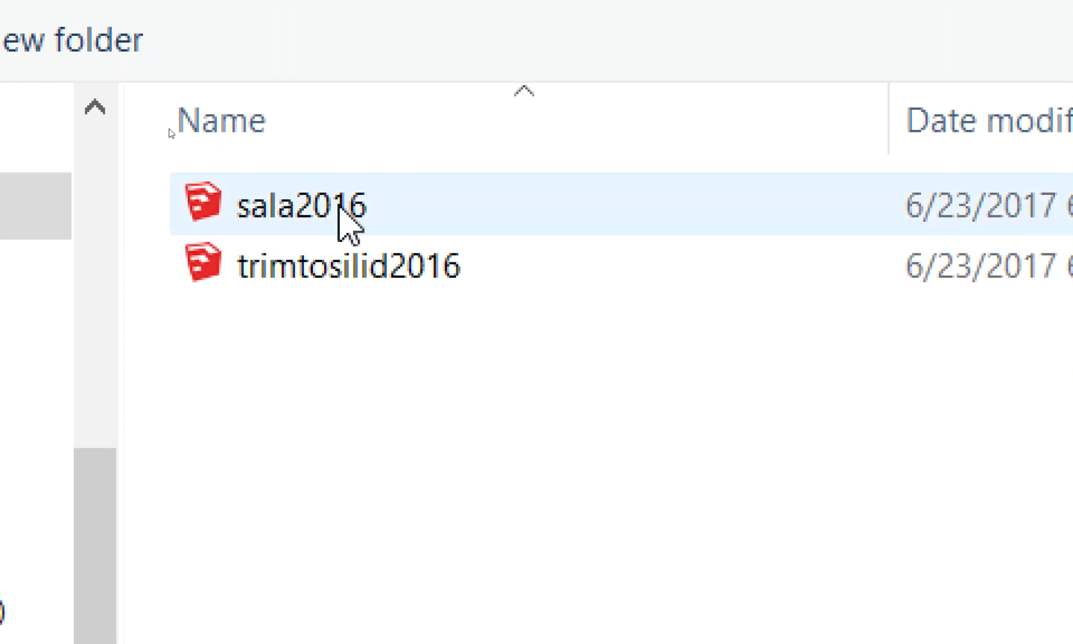
double_click(338, 207)
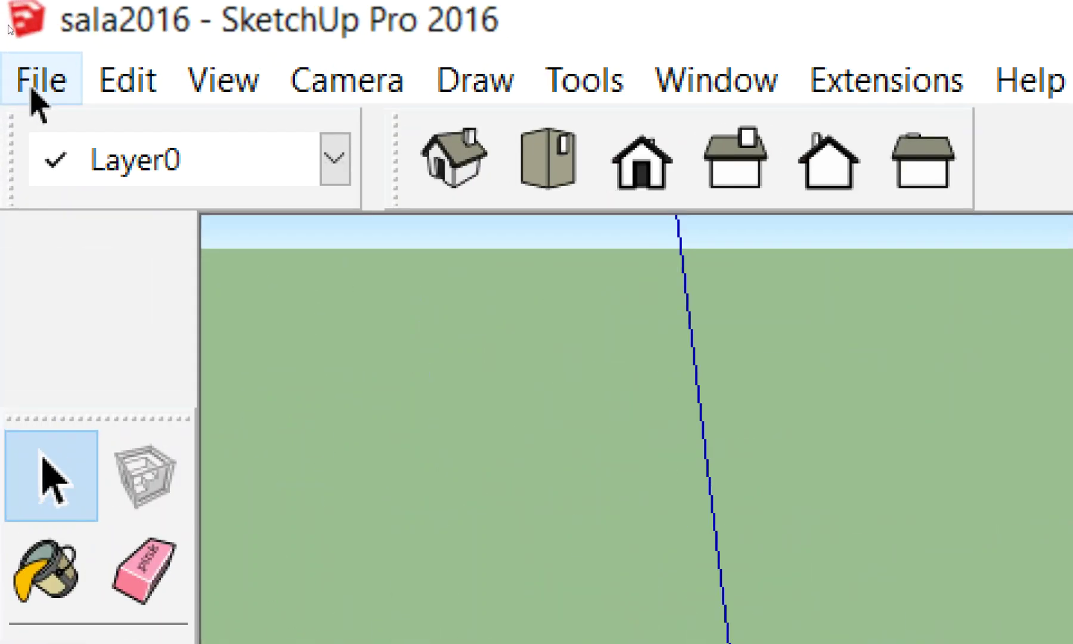
click(33, 89)
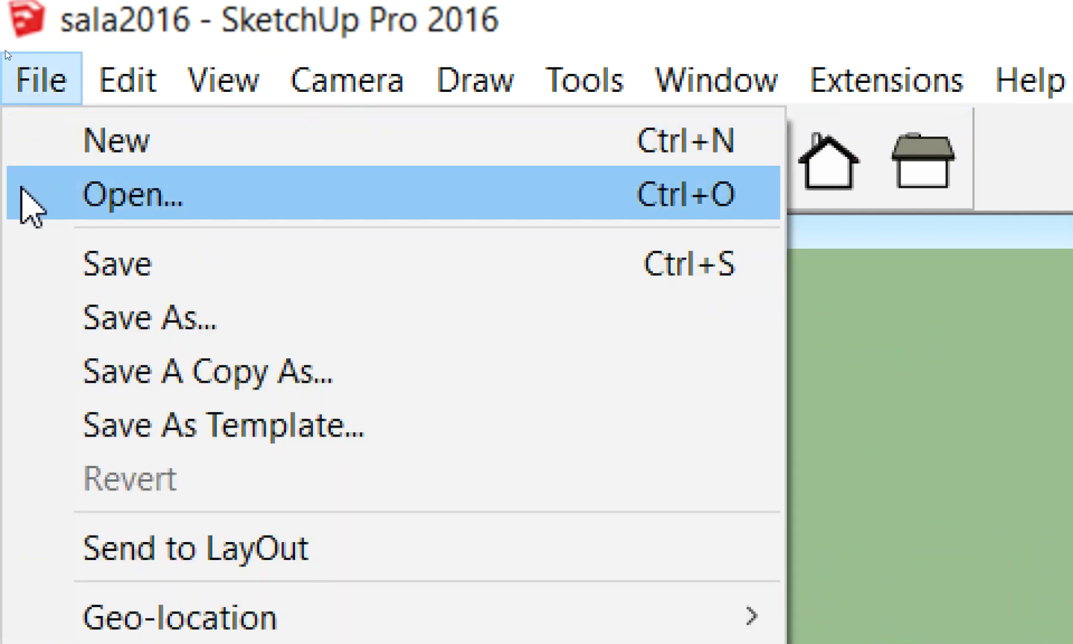
click(30, 206)
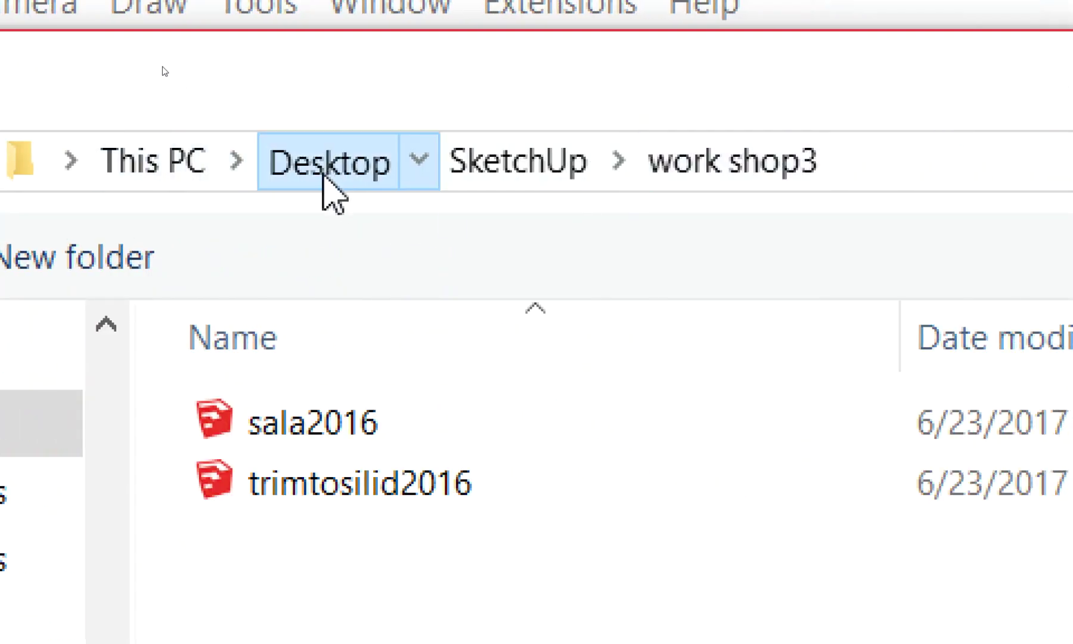
click(325, 174)
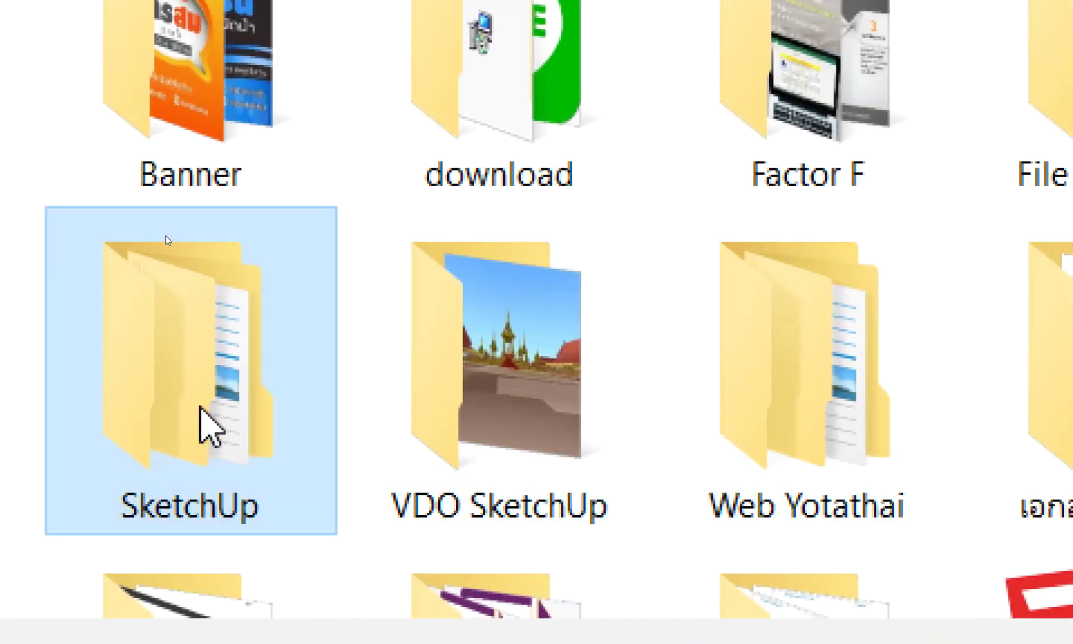
double_click(200, 408)
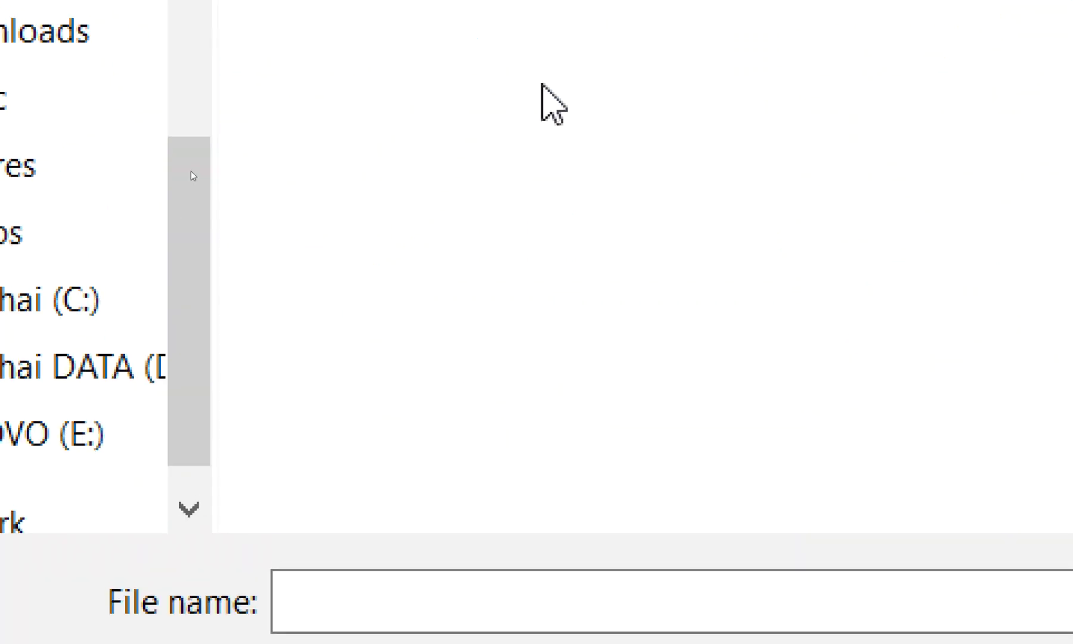
double_click(450, 169)
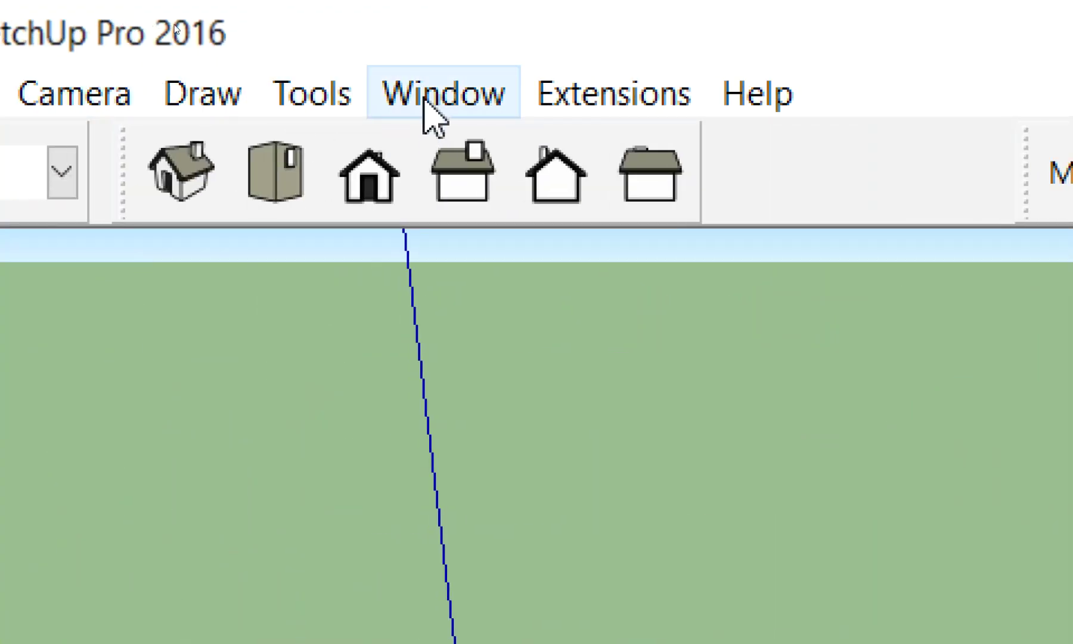
- Reset all keyboard shortcuts in Preferences > Shortcuts and confirm with OK
click(425, 100)
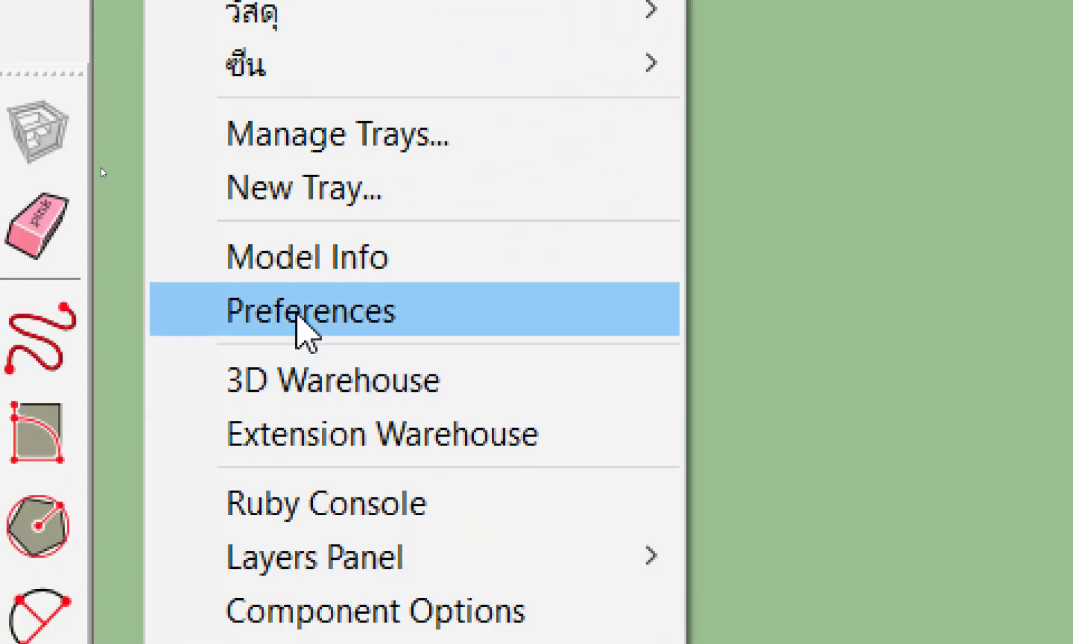
click(307, 331)
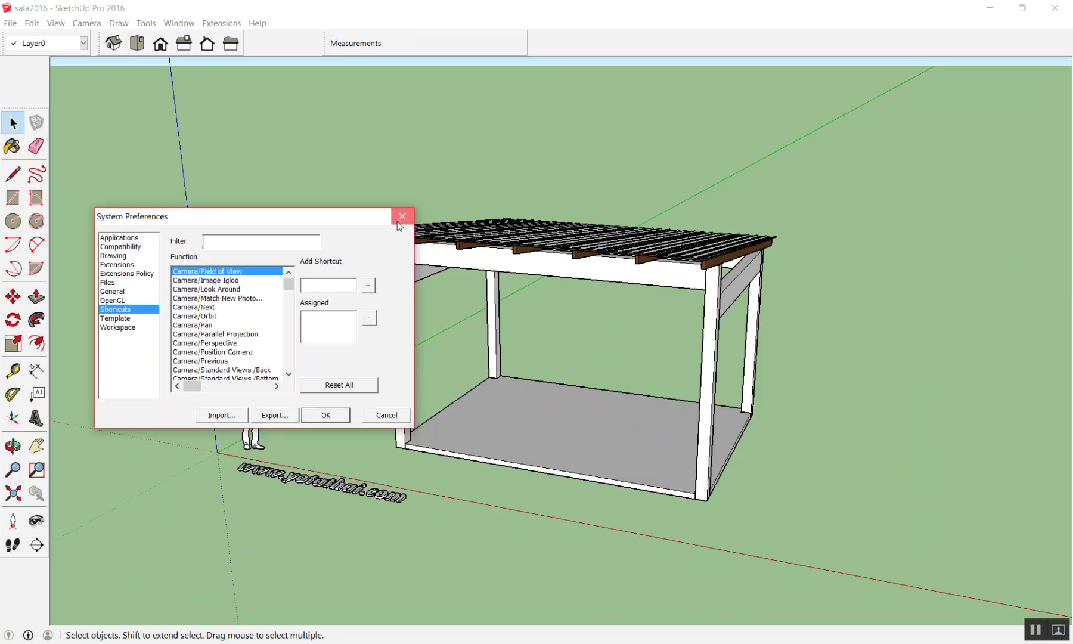
click(399, 218)
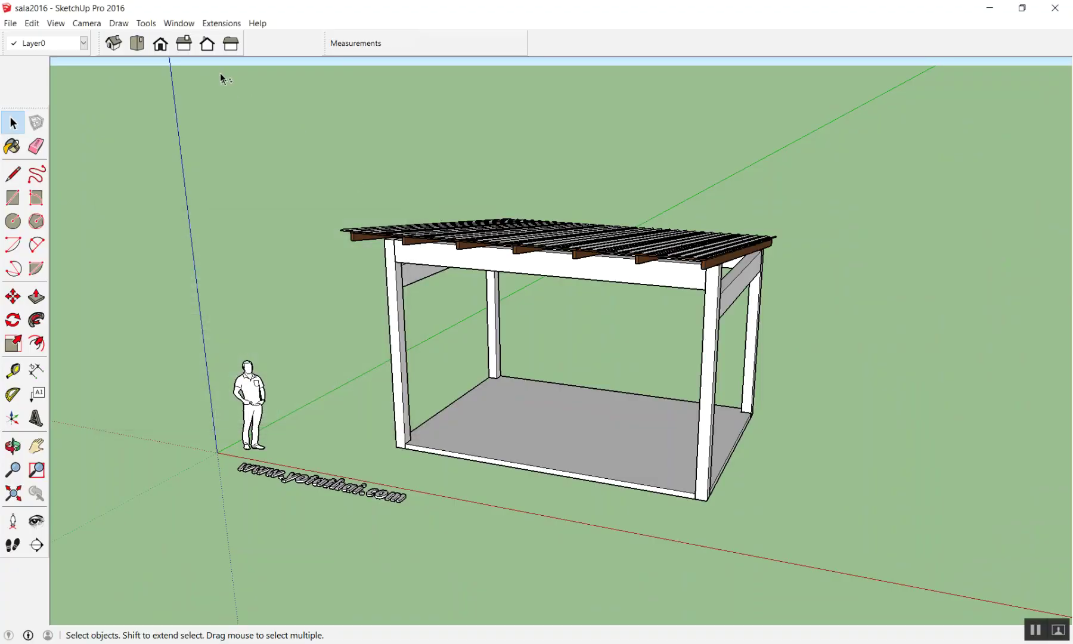
click(178, 23)
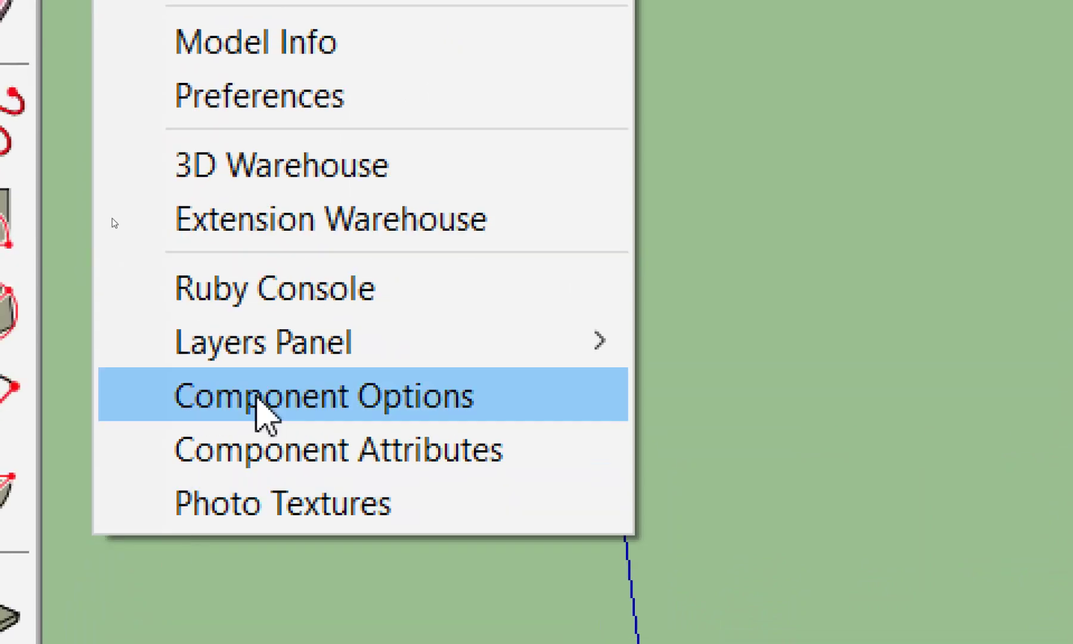
click(304, 257)
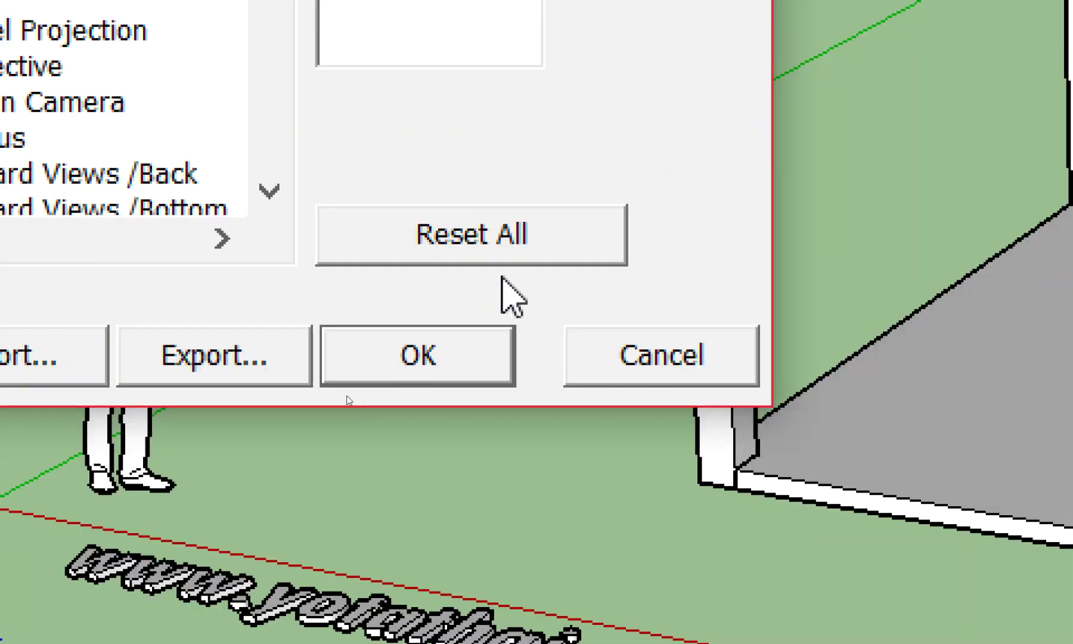
click(504, 254)
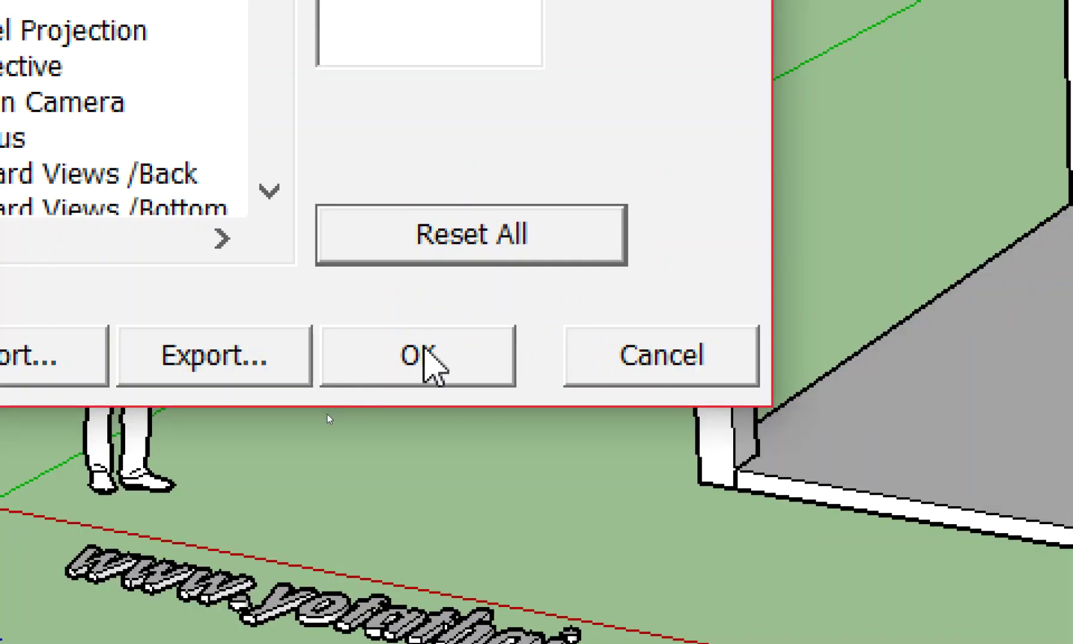
click(419, 358)
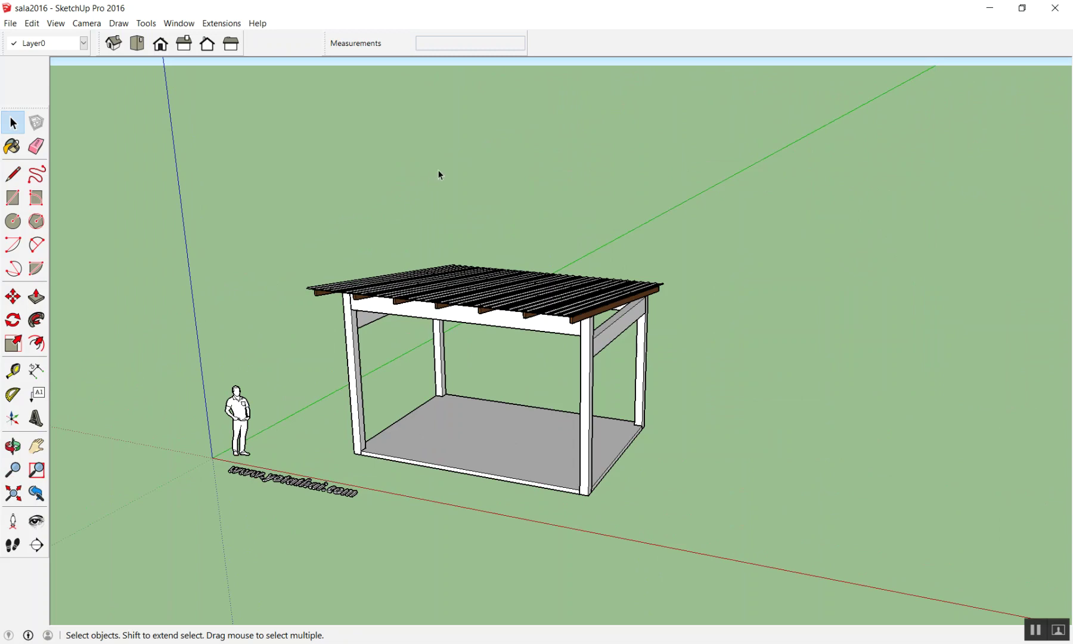
key(z)
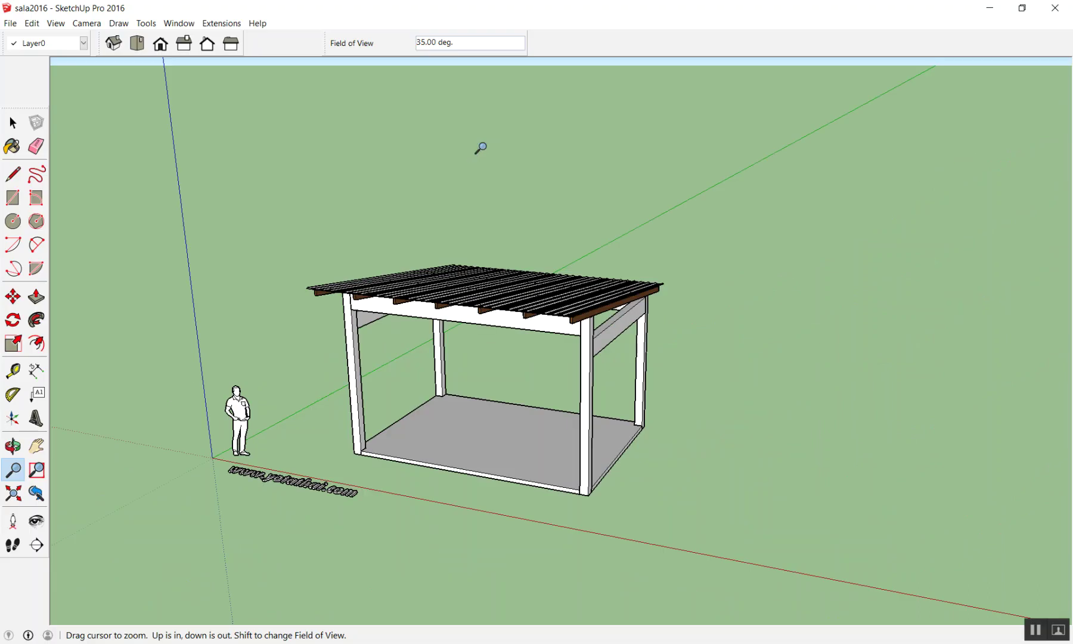
- Switch between Select and Zoom, zooming back out to see the whole pavilion
key(space)
key(z)
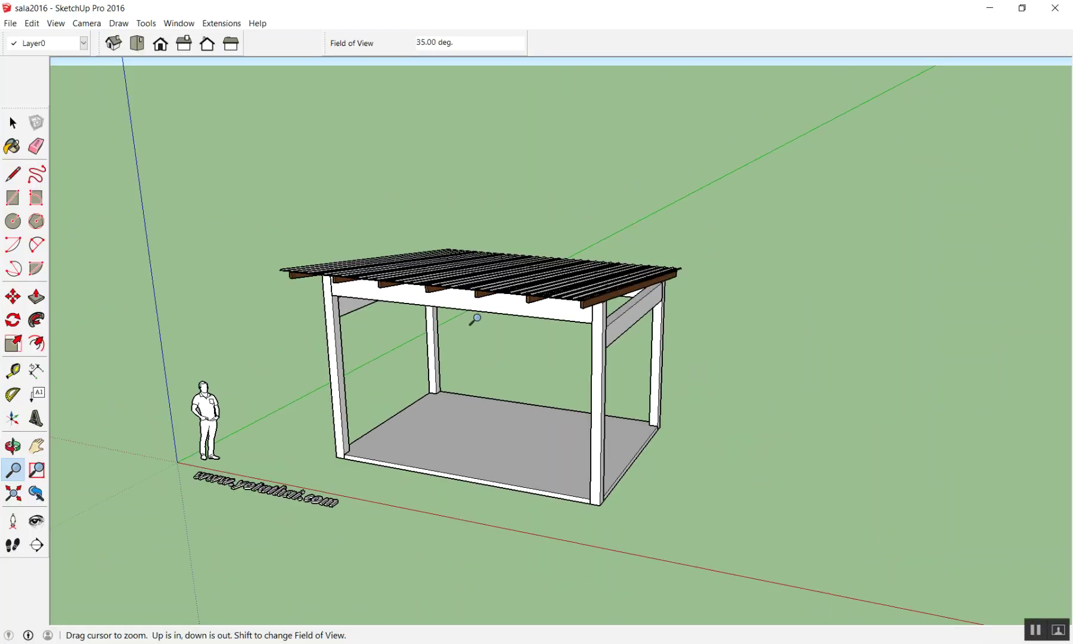
drag(494, 422, 462, 263)
key(space)
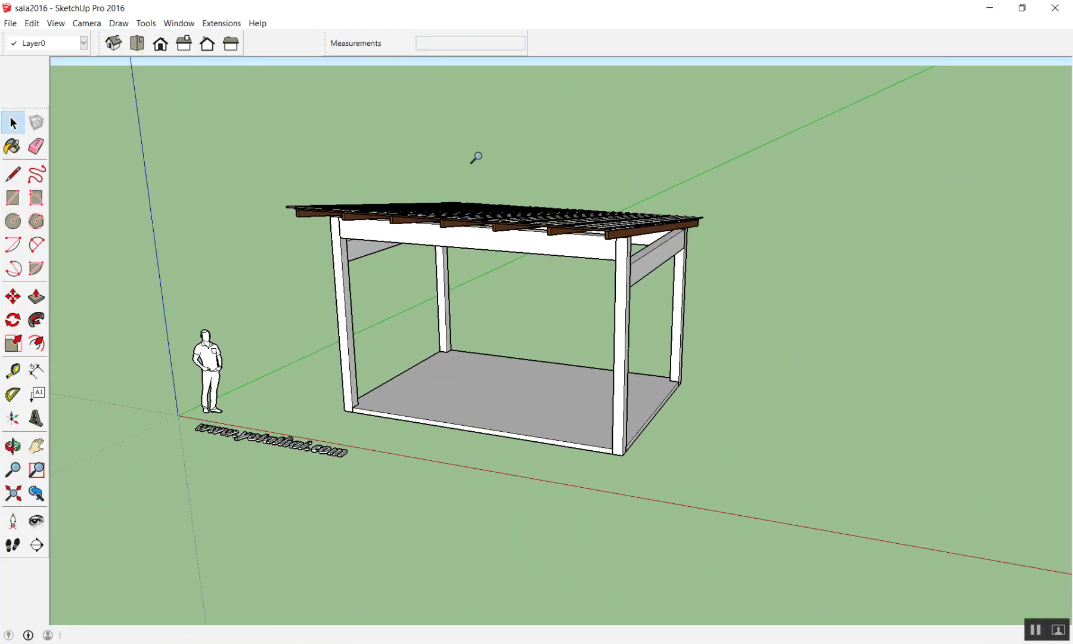
scroll(476, 155, up, 1)
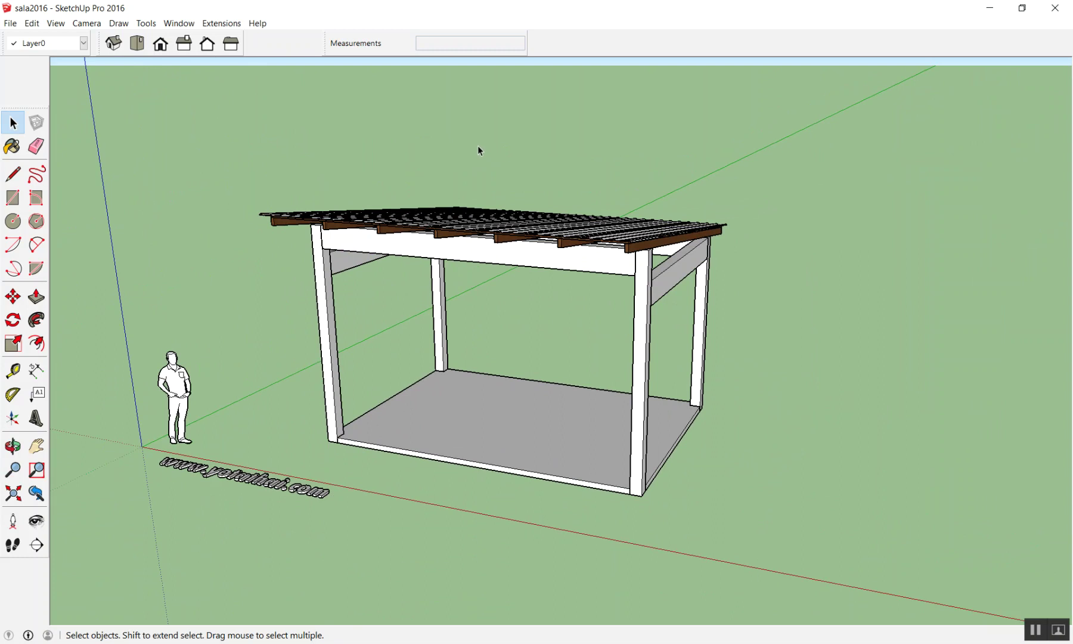
- Zoom out and in repeatedly with the Zoom tool, ending with the pavilion larger
key(z)
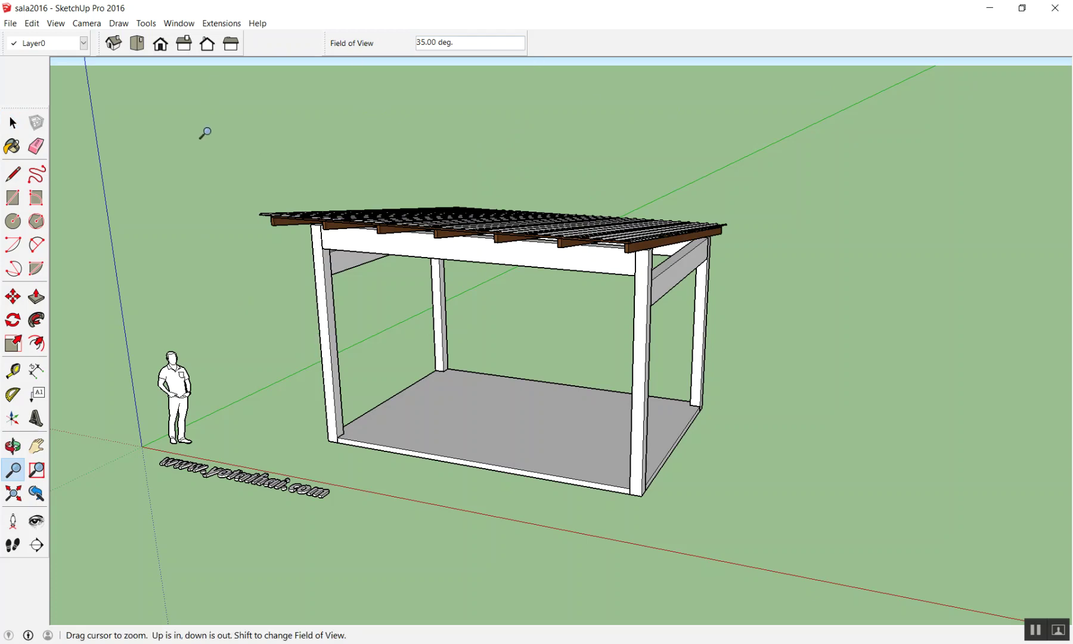
mouse_move(215, 108)
mouse_down()
mouse_move(276, 415)
mouse_move(330, 62)
mouse_move(370, 329)
mouse_move(342, 63)
mouse_move(565, 390)
mouse_move(572, 429)
mouse_move(596, 298)
mouse_move(661, 491)
mouse_move(664, 173)
mouse_move(683, 569)
mouse_move(656, 106)
mouse_move(678, 457)
mouse_move(686, 248)
mouse_up()
mouse_move(978, 107)
mouse_down()
mouse_move(987, 305)
mouse_move(965, 115)
mouse_move(663, 369)
mouse_move(539, 17)
mouse_up()
mouse_move(186, 192)
mouse_down()
mouse_move(252, 568)
mouse_move(244, 119)
mouse_move(239, 371)
mouse_move(199, 373)
mouse_move(211, 149)
mouse_move(223, 318)
mouse_move(270, 532)
mouse_move(334, 184)
mouse_move(398, 518)
mouse_move(870, 349)
mouse_up()
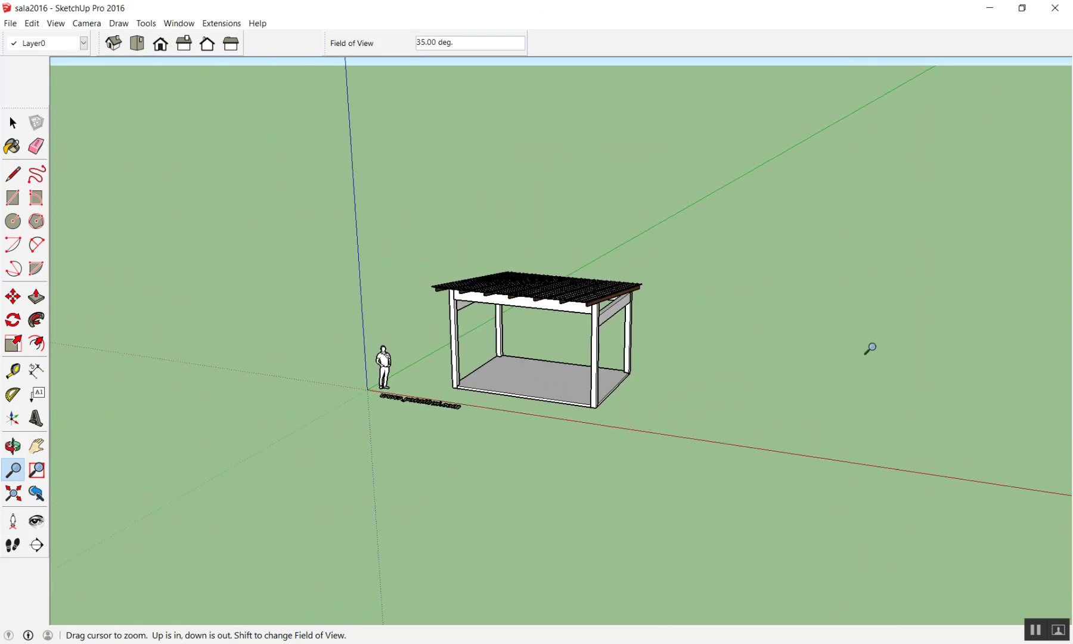
mouse_move(937, 125)
mouse_down()
mouse_move(927, 400)
mouse_move(905, 10)
mouse_move(904, 235)
mouse_move(941, 232)
mouse_move(957, 3)
mouse_up()
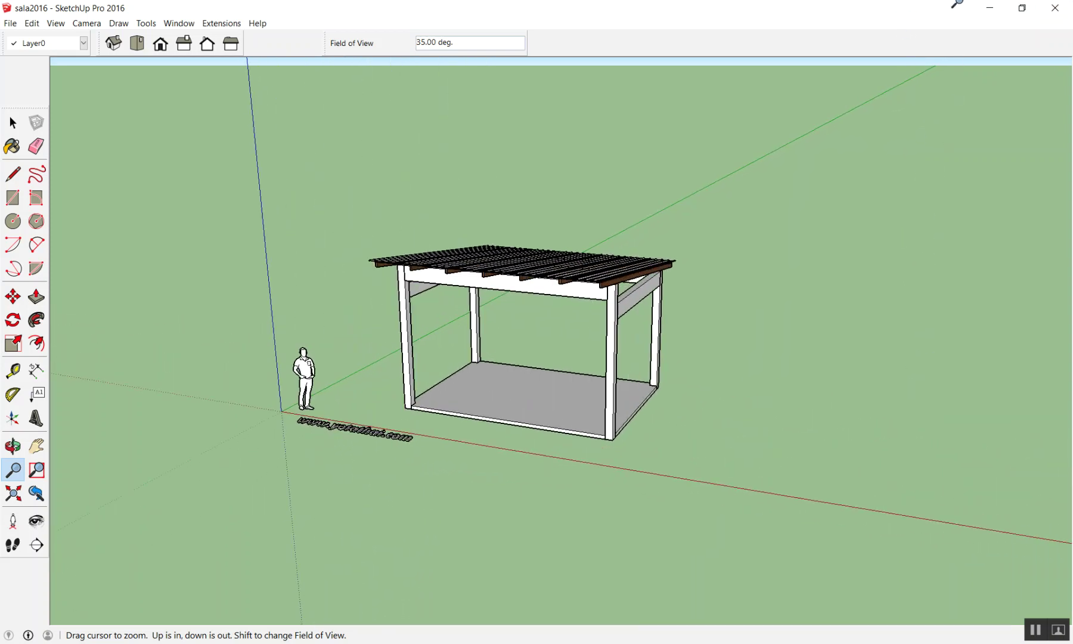
mouse_move(869, 359)
mouse_down()
mouse_move(915, 134)
mouse_move(888, 428)
mouse_move(846, 602)
mouse_move(822, 91)
mouse_move(860, 347)
mouse_move(816, 445)
mouse_move(829, 200)
mouse_move(869, 307)
mouse_move(882, 235)
mouse_move(881, 274)
mouse_up()
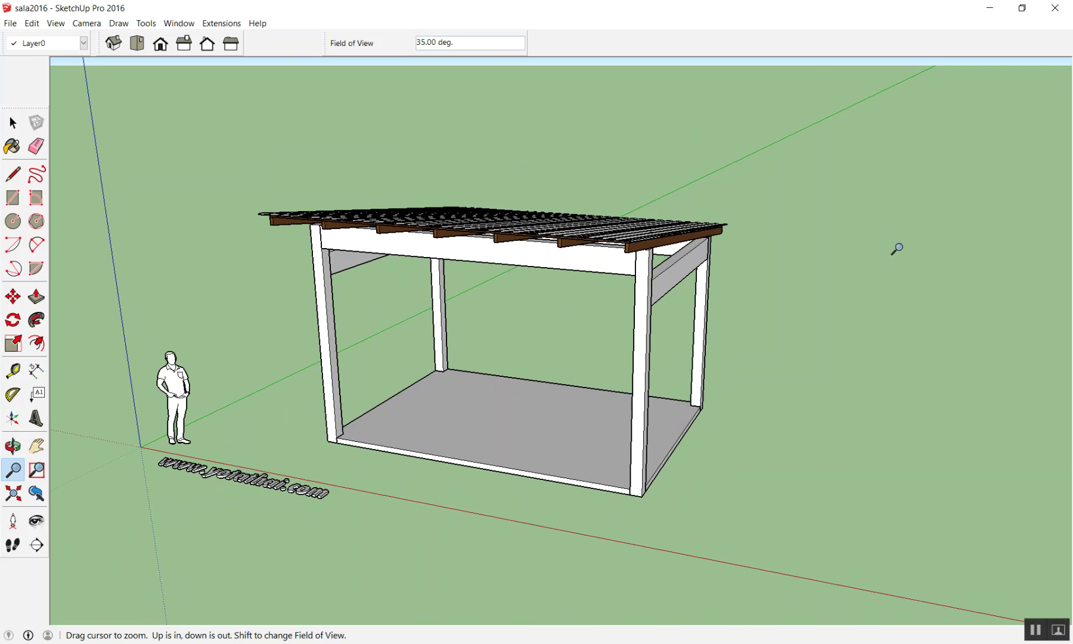
- Return to the Select tool and zoom in and out on the pavilion
key(space)
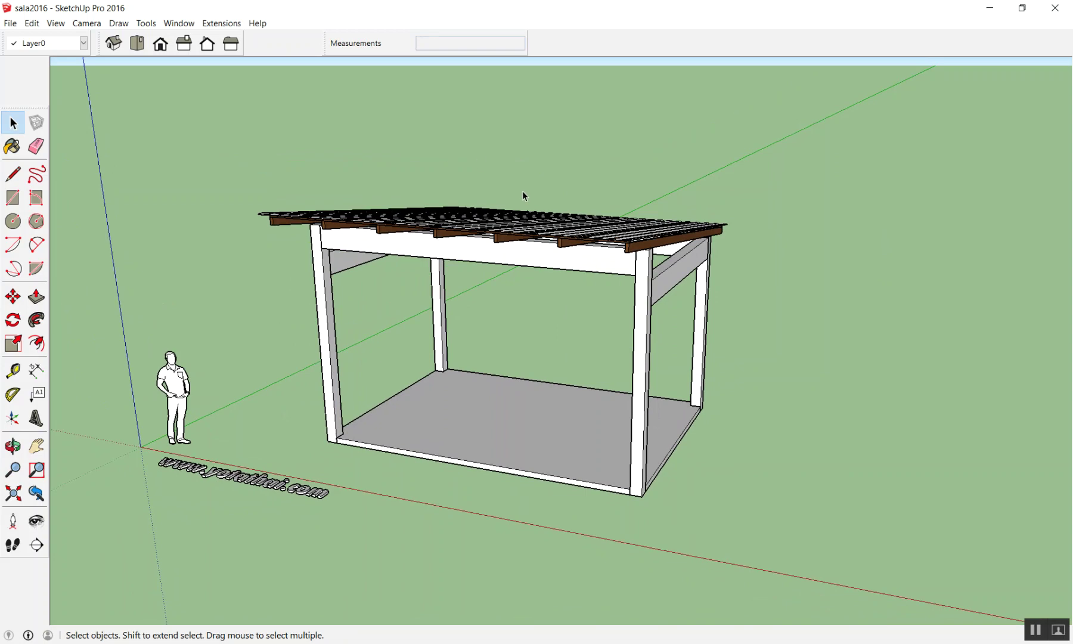
scroll(523, 195, down, 3)
scroll(523, 195, down, 2)
scroll(522, 195, up, 5)
scroll(522, 196, down, 2)
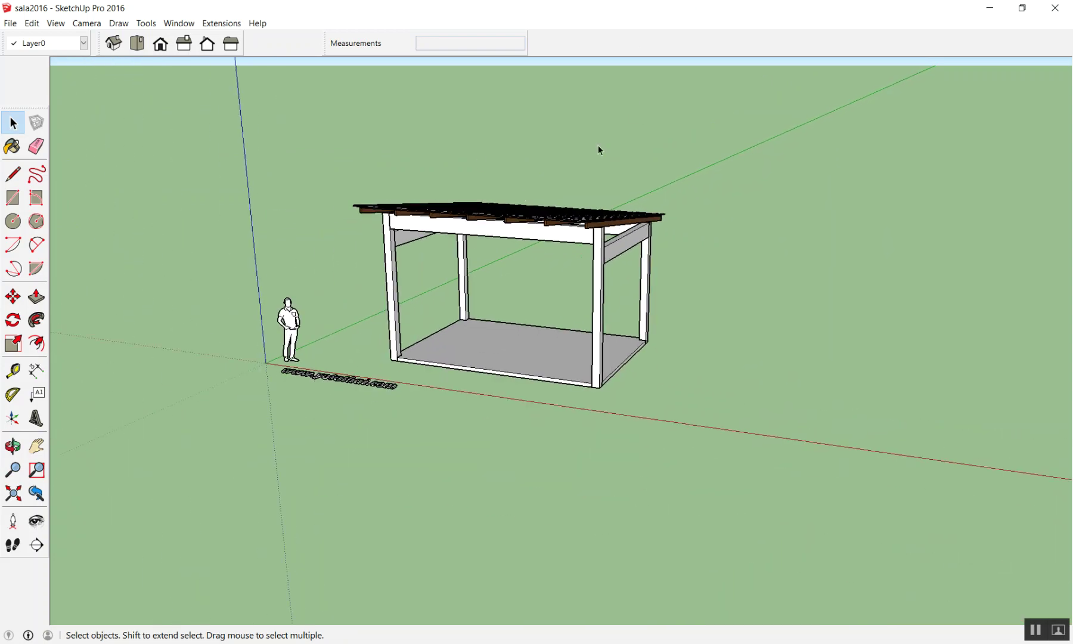
scroll(396, 197, up, 4)
scroll(396, 196, down, 3)
scroll(507, 268, up, 2)
scroll(522, 246, down, 2)
scroll(521, 179, up, 5)
scroll(564, 292, down, 5)
scroll(564, 293, down, 2)
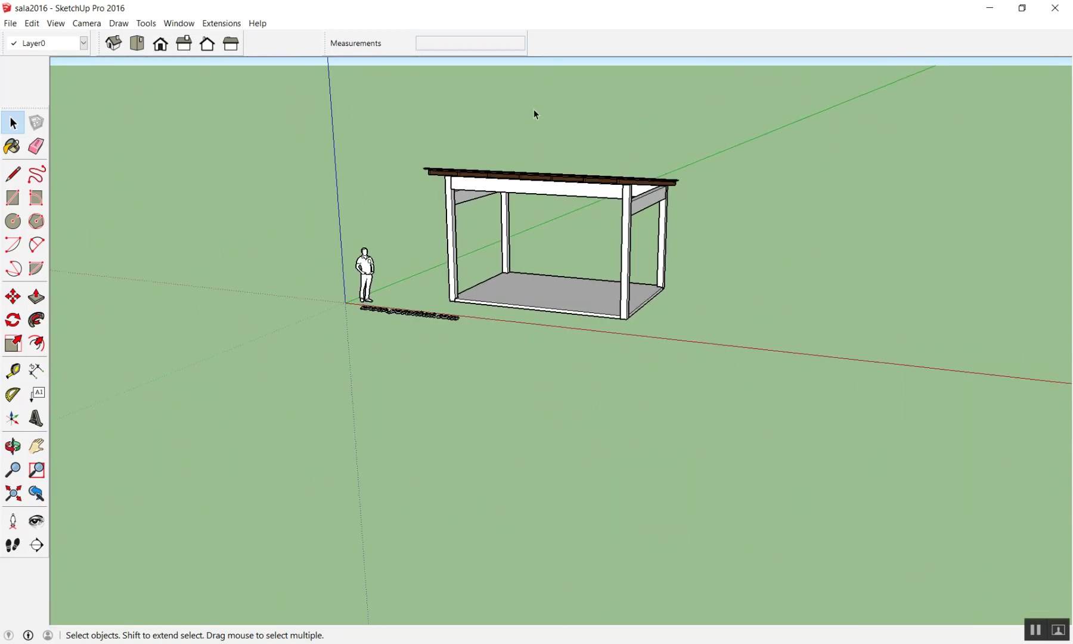
scroll(533, 112, up, 2)
scroll(533, 113, down, 2)
scroll(462, 165, down, 1)
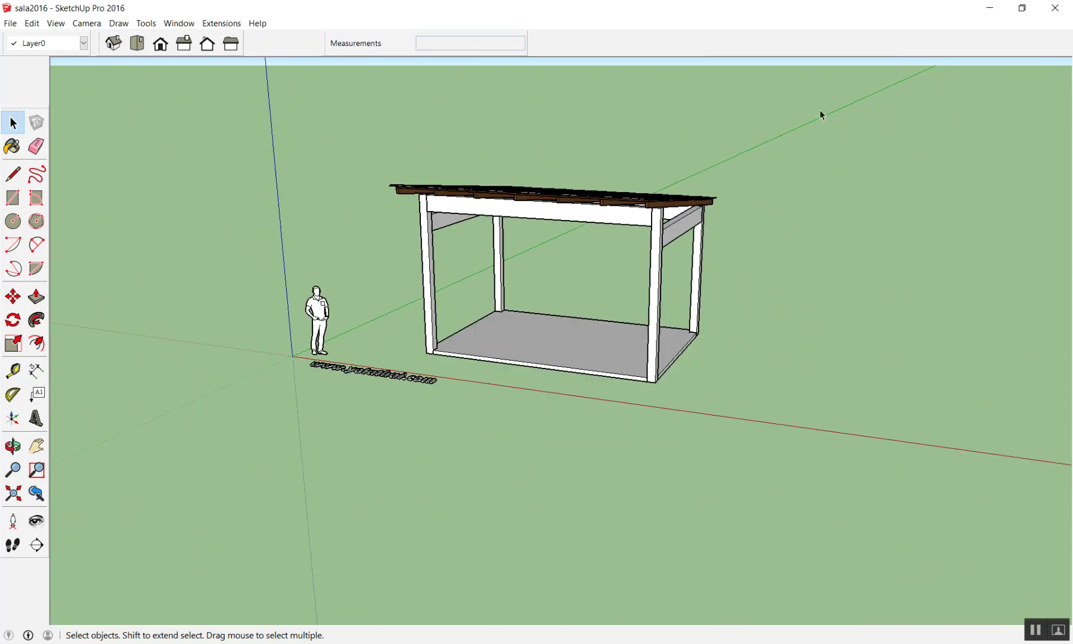
scroll(1000, 114, up, 2)
scroll(1005, 113, down, 3)
scroll(98, 146, up, 2)
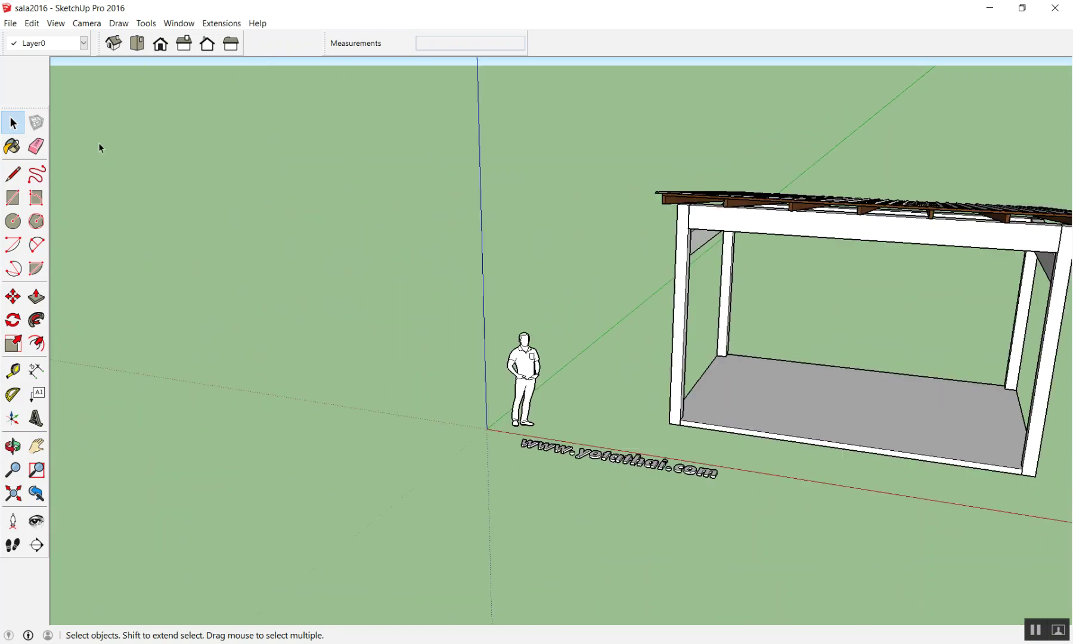
scroll(539, 118, down, 2)
scroll(1038, 70, up, 2)
scroll(1038, 70, down, 2)
scroll(303, 158, down, 1)
scroll(226, 191, up, 3)
scroll(172, 161, down, 2)
scroll(172, 167, up, 1)
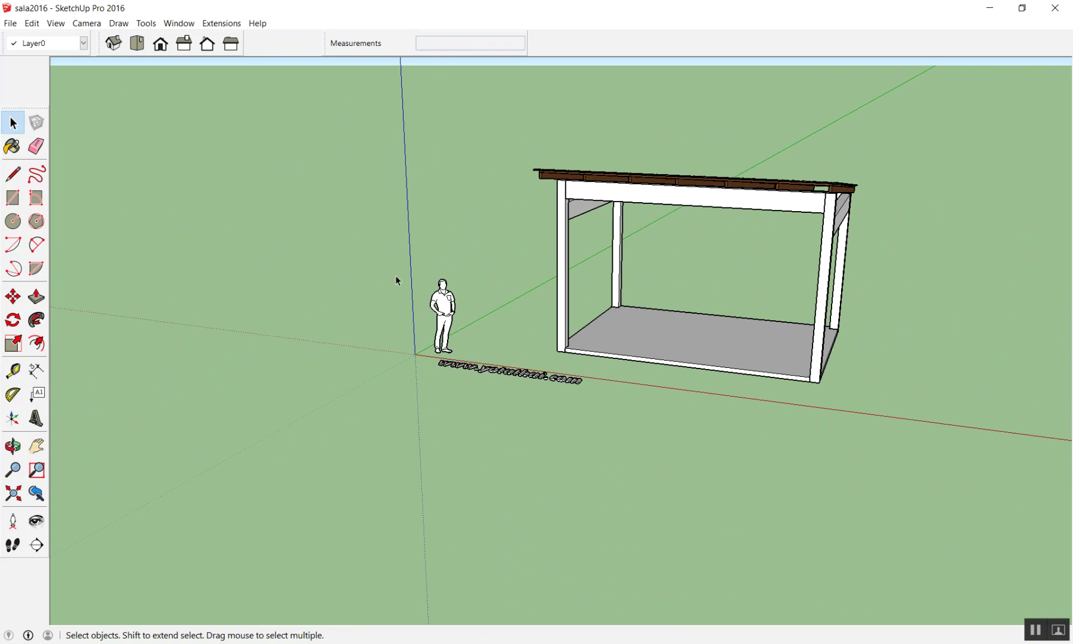
scroll(738, 225, up, 3)
scroll(738, 226, down, 3)
scroll(737, 225, up, 1)
scroll(626, 251, down, 3)
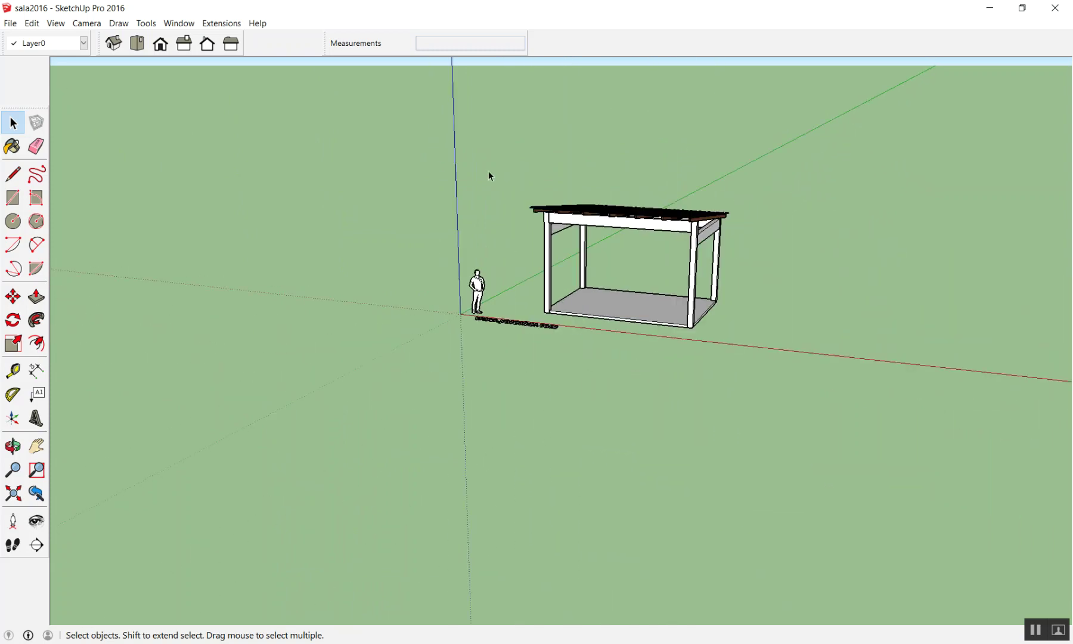
- Zoom out far enough that only the axes remain on the green ground
scroll(607, 187, up, 2)
scroll(616, 197, up, 1)
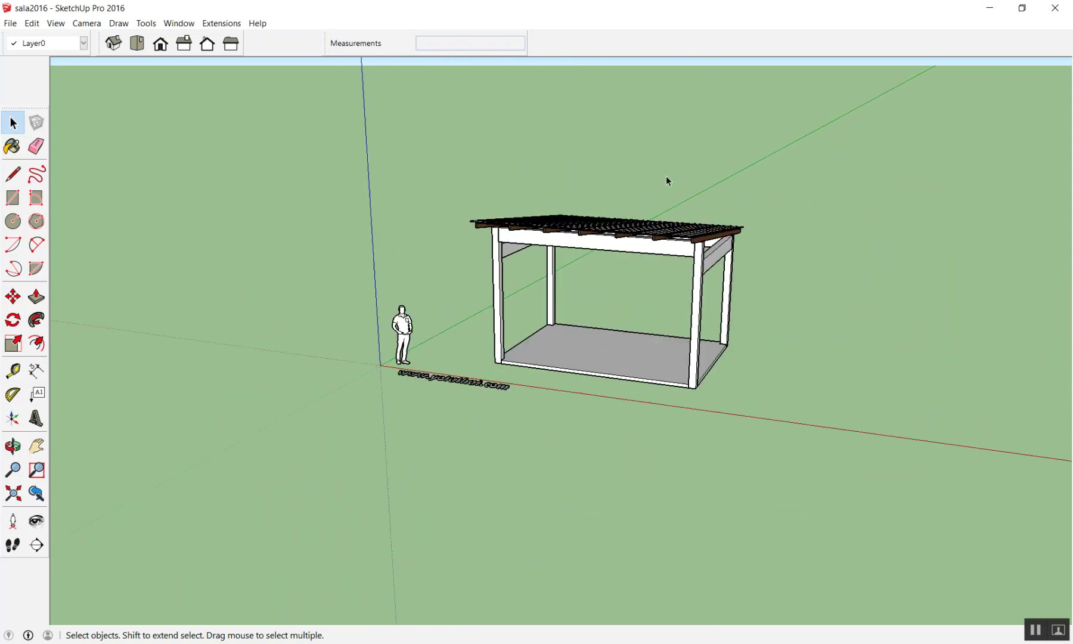
scroll(666, 176, up, 2)
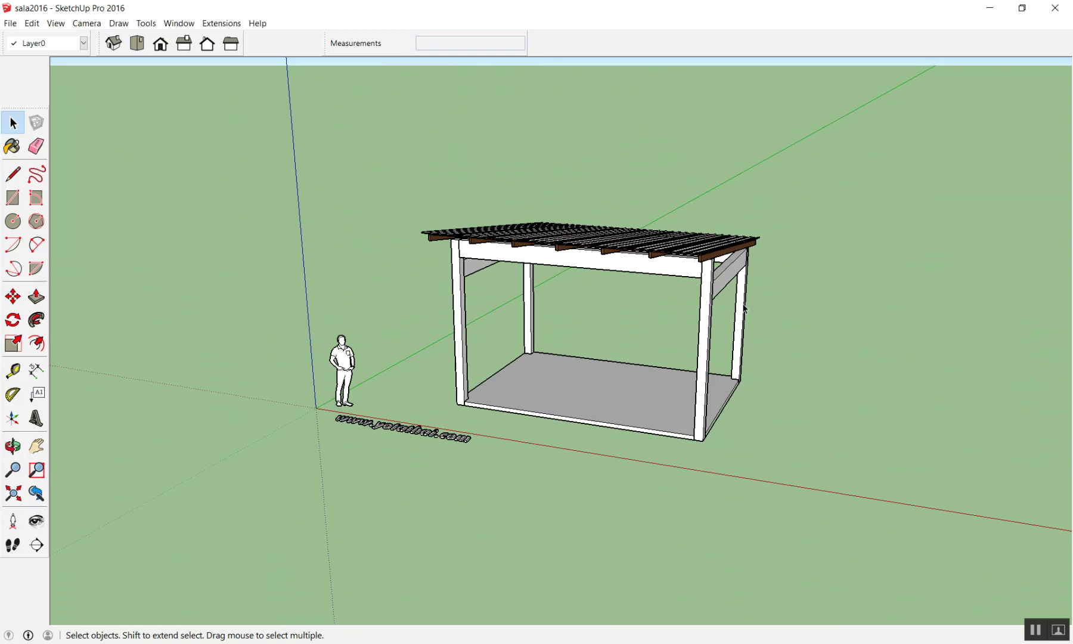
scroll(673, 281, up, 2)
scroll(561, 310, up, 2)
scroll(561, 306, up, 2)
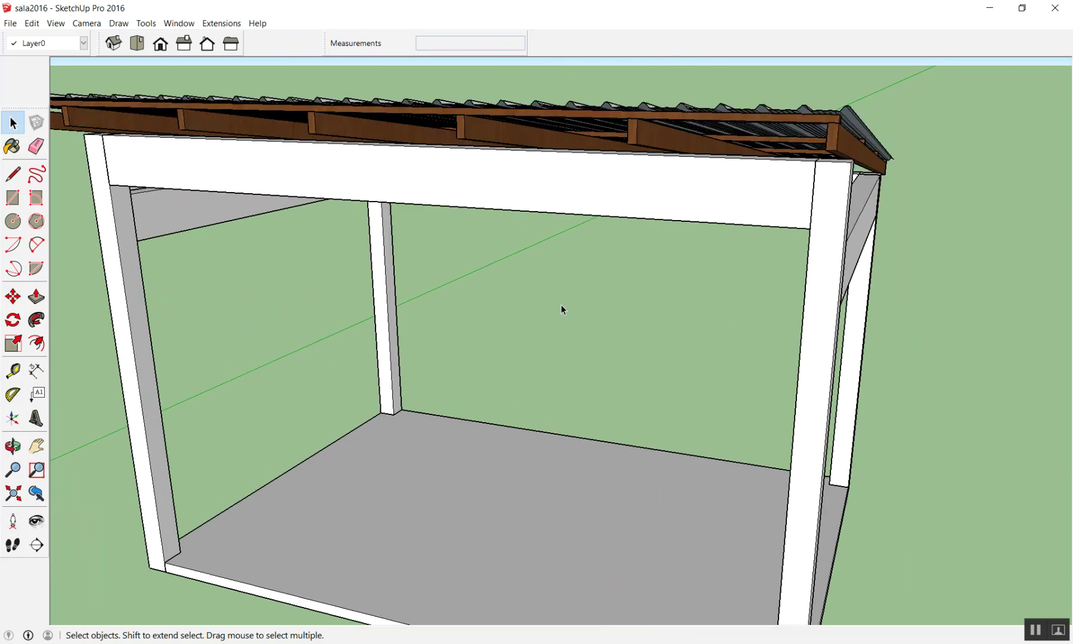
scroll(561, 303, up, 1)
scroll(561, 303, down, 2)
scroll(561, 303, up, 1)
scroll(562, 296, down, 1)
scroll(561, 284, down, 1)
scroll(559, 280, down, 1)
scroll(561, 298, up, 2)
scroll(558, 295, up, 3)
scroll(555, 282, down, 3)
scroll(560, 295, down, 1)
scroll(560, 294, down, 2)
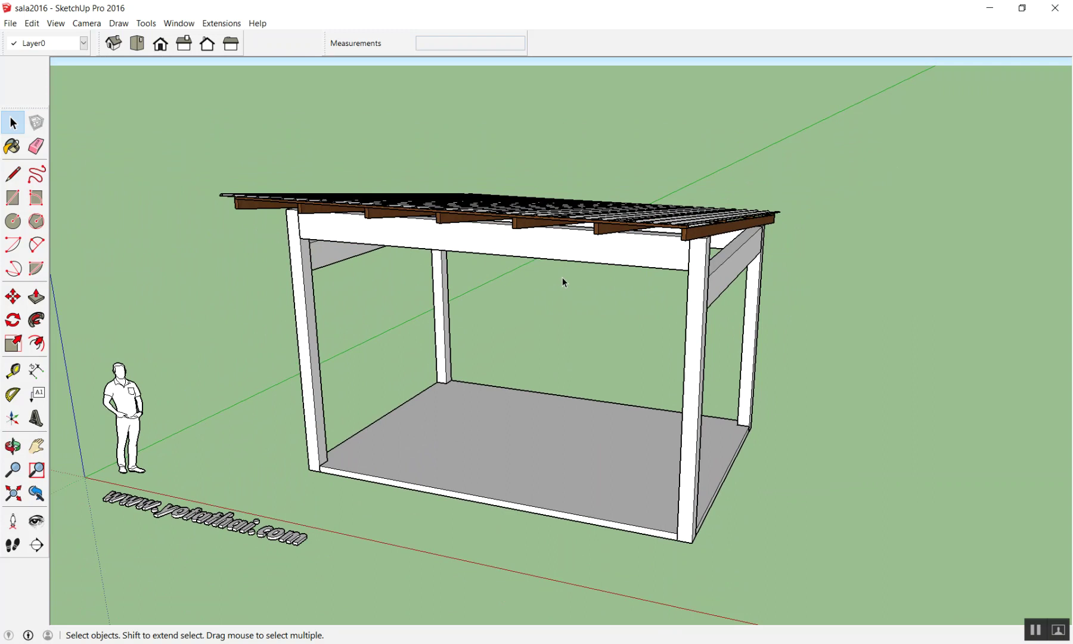
scroll(491, 179, down, 1)
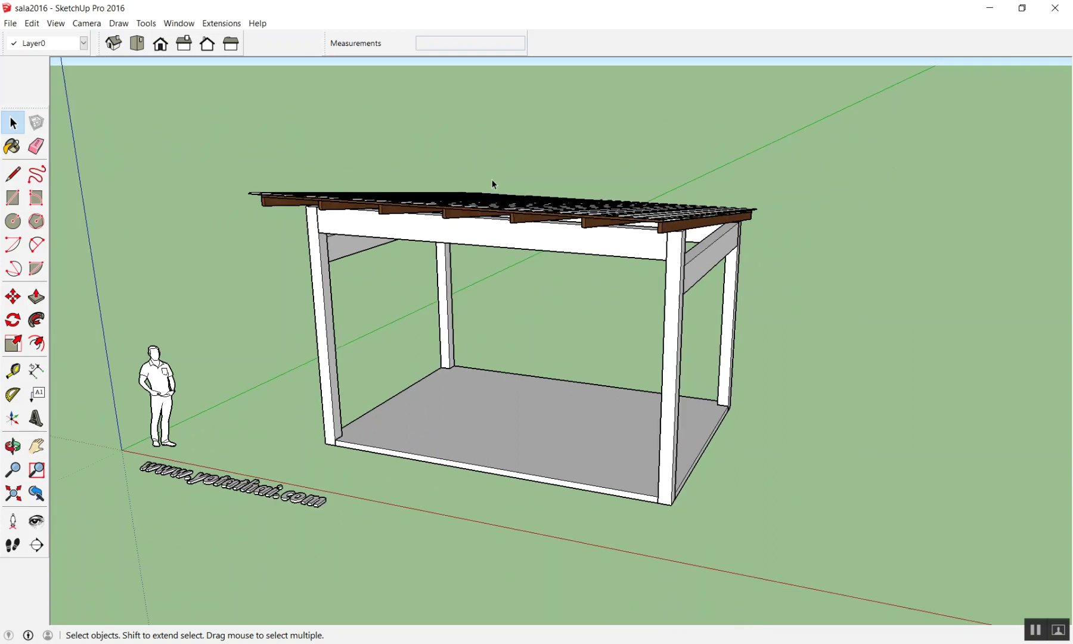
scroll(491, 179, down, 2)
scroll(488, 190, down, 1)
scroll(484, 208, down, 1)
scroll(482, 238, down, 2)
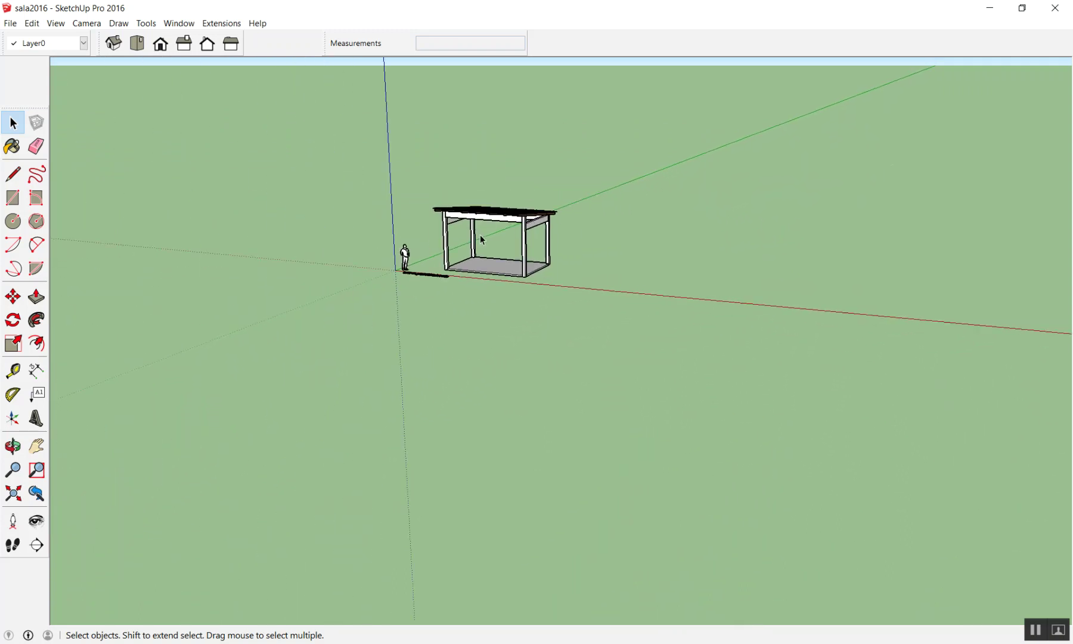
scroll(479, 233, down, 2)
scroll(465, 226, down, 2)
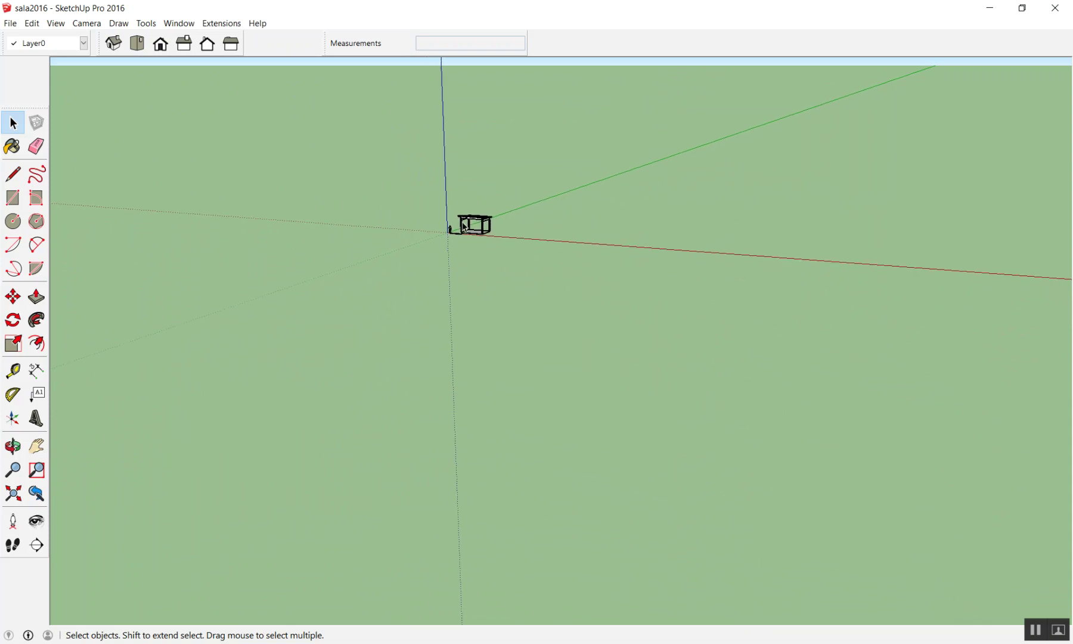
scroll(464, 225, up, 1)
scroll(442, 208, up, 2)
scroll(477, 195, up, 1)
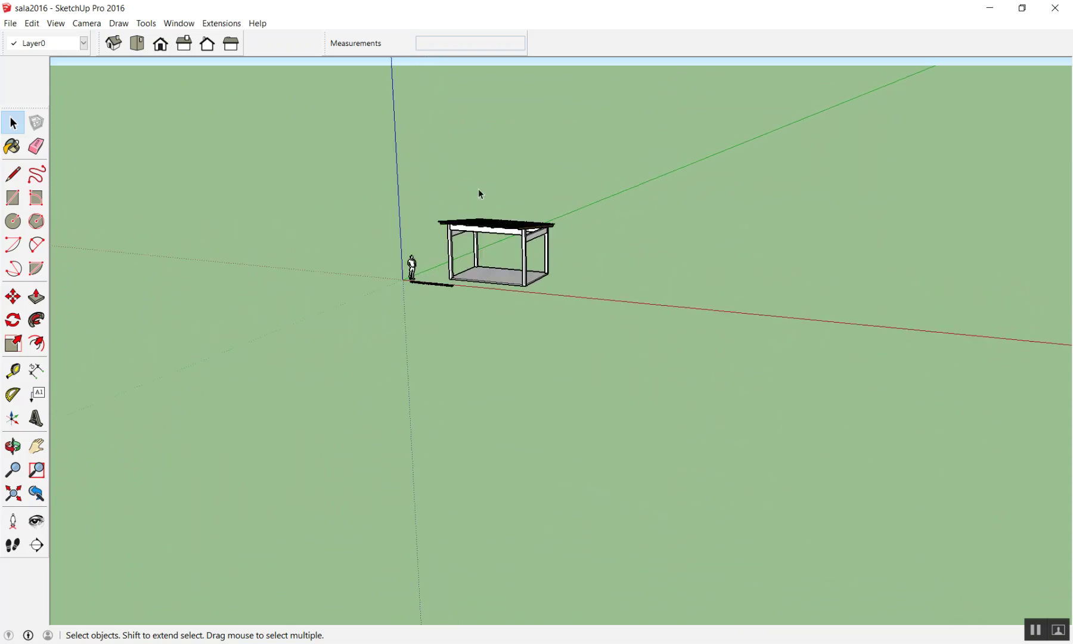
scroll(479, 190, up, 2)
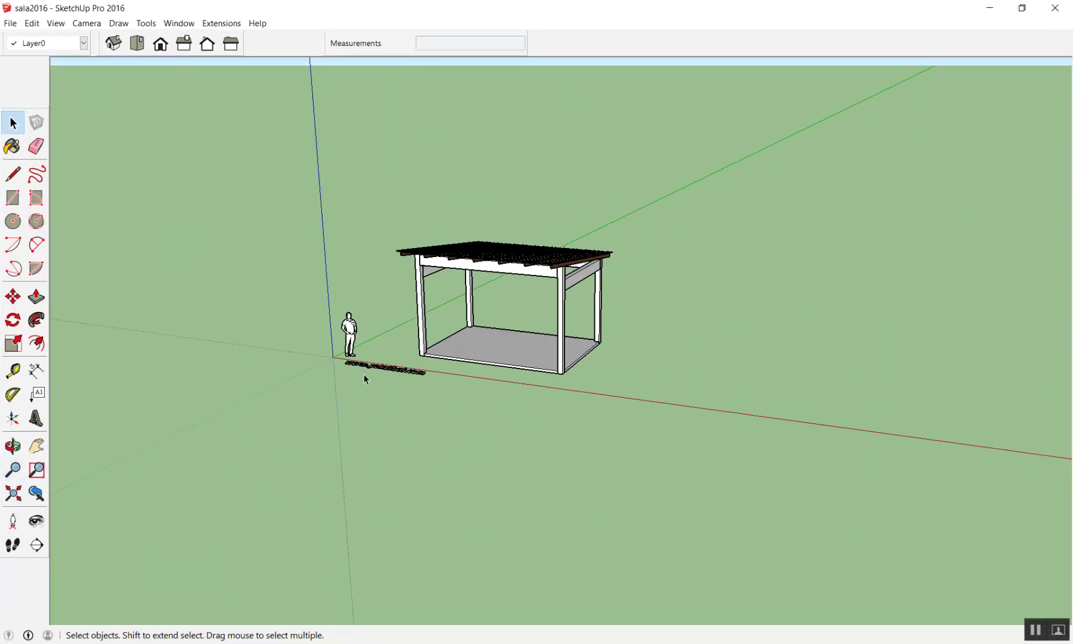
scroll(360, 154, up, 2)
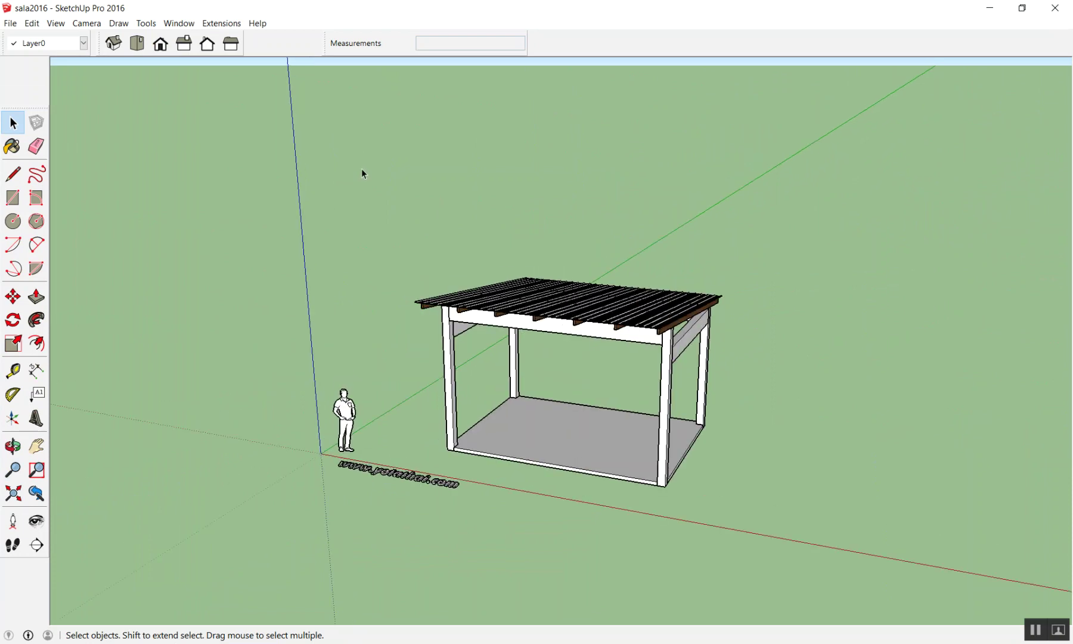
scroll(394, 191, down, 3)
scroll(435, 221, down, 2)
scroll(447, 223, up, 3)
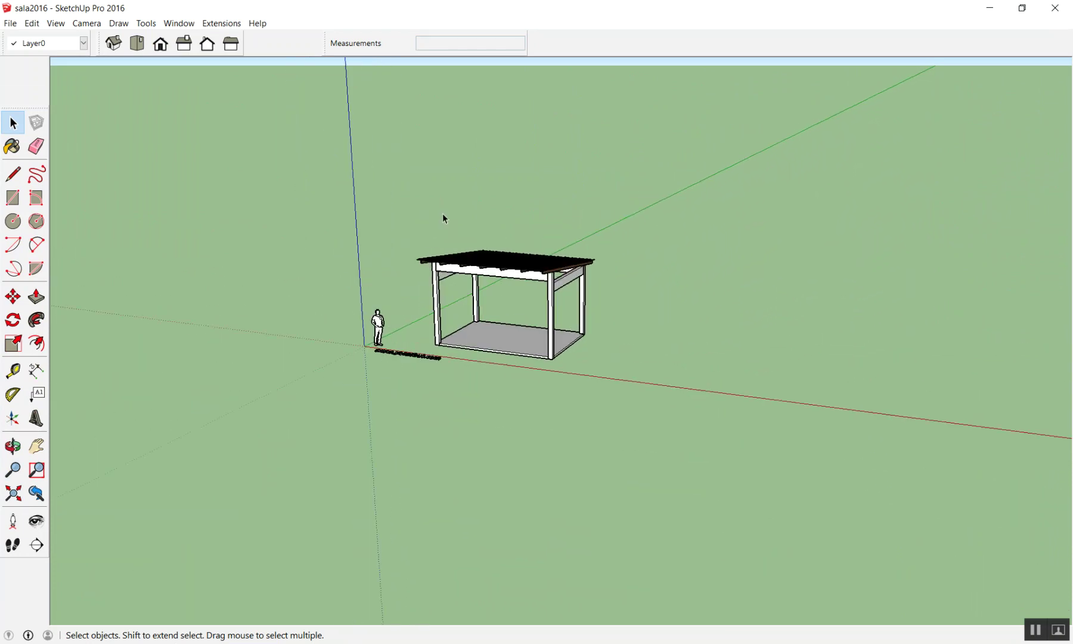
scroll(444, 216, down, 3)
scroll(434, 140, down, 2)
scroll(453, 256, down, 2)
scroll(444, 226, down, 2)
scroll(432, 192, down, 2)
scroll(432, 191, down, 1)
scroll(424, 250, down, 2)
scroll(420, 229, down, 1)
scroll(416, 216, down, 1)
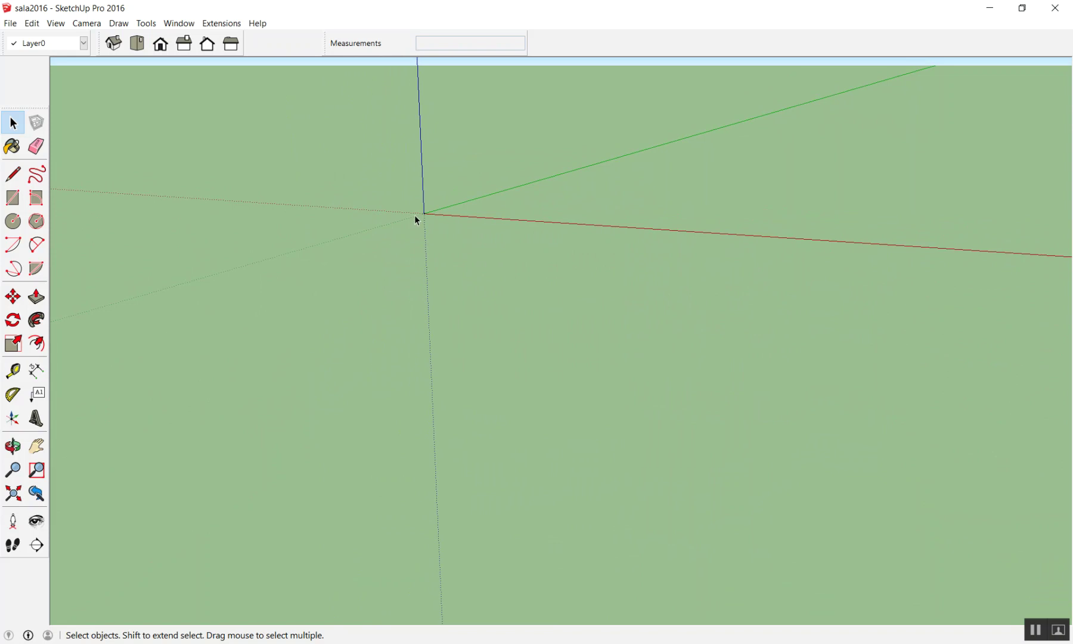
scroll(416, 220, up, 1)
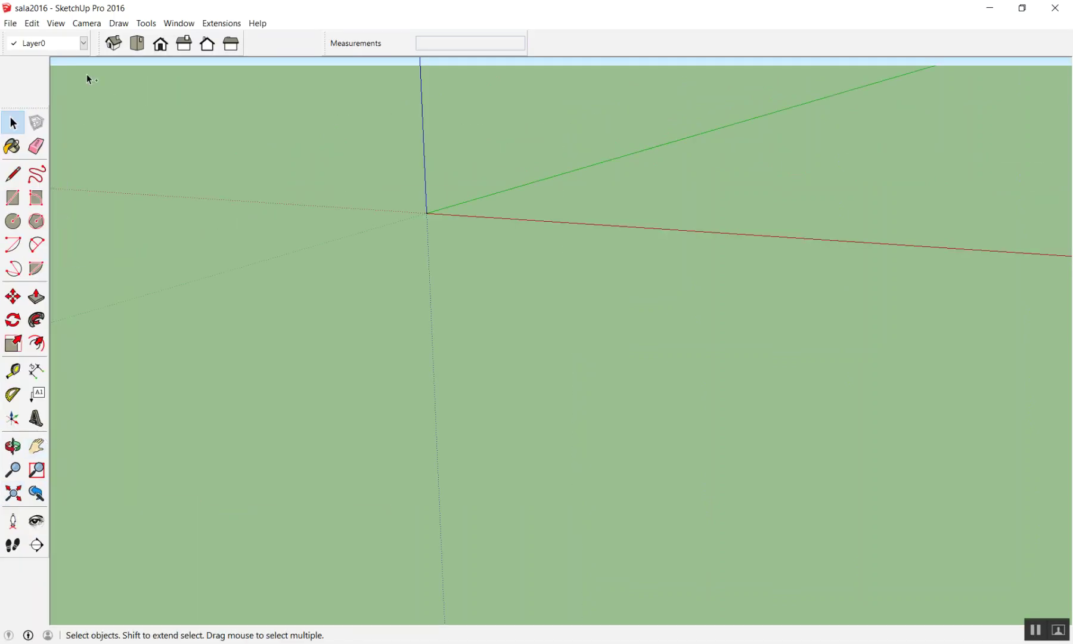
click(56, 23)
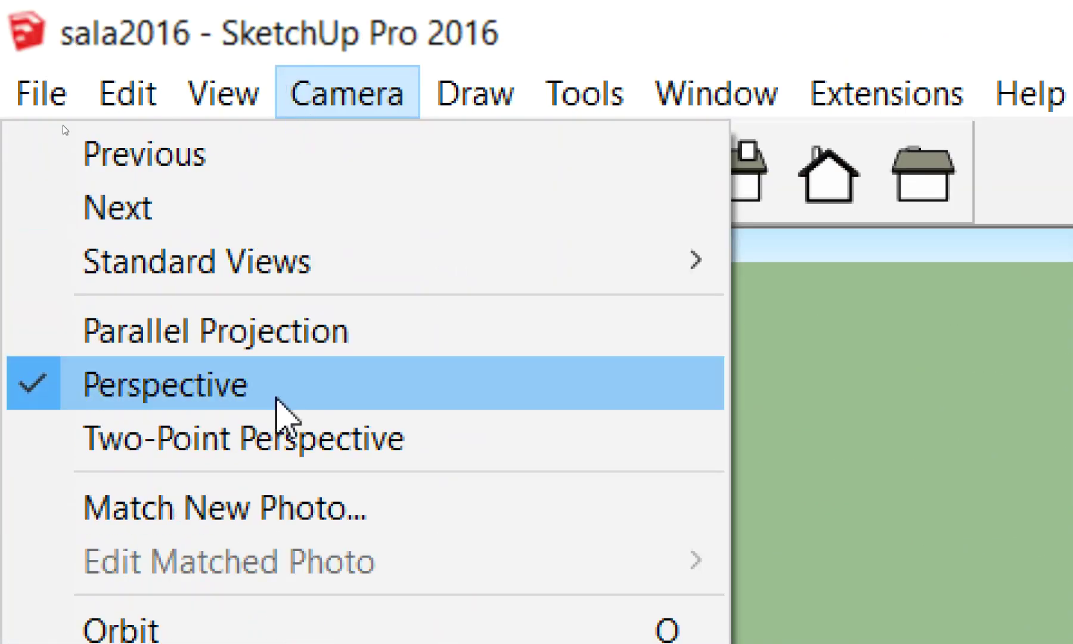
mouse_move(197, 97)
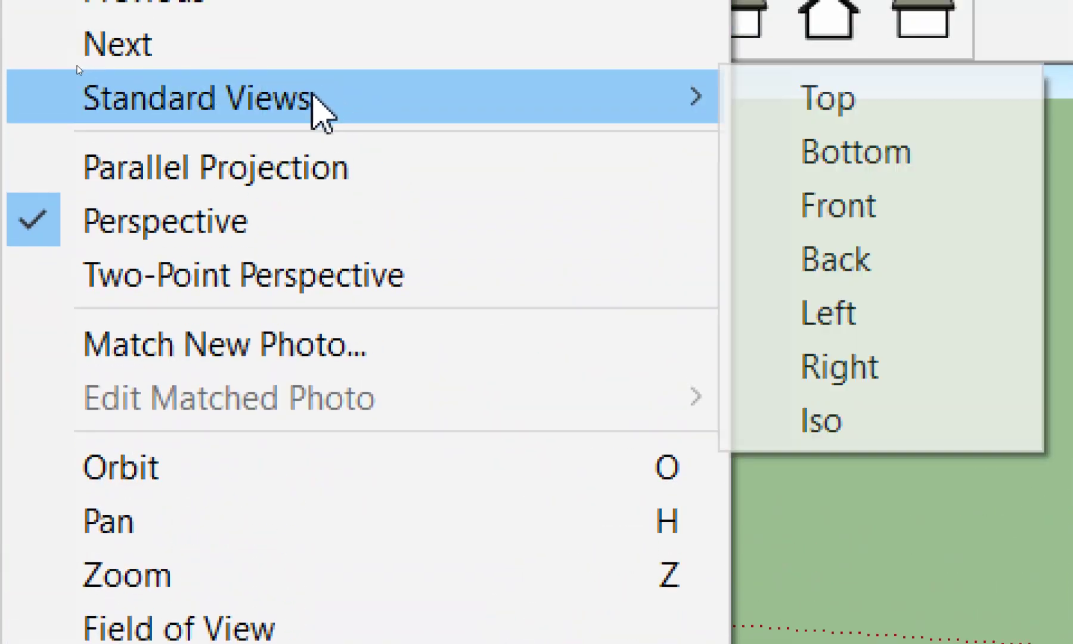
click(280, 0)
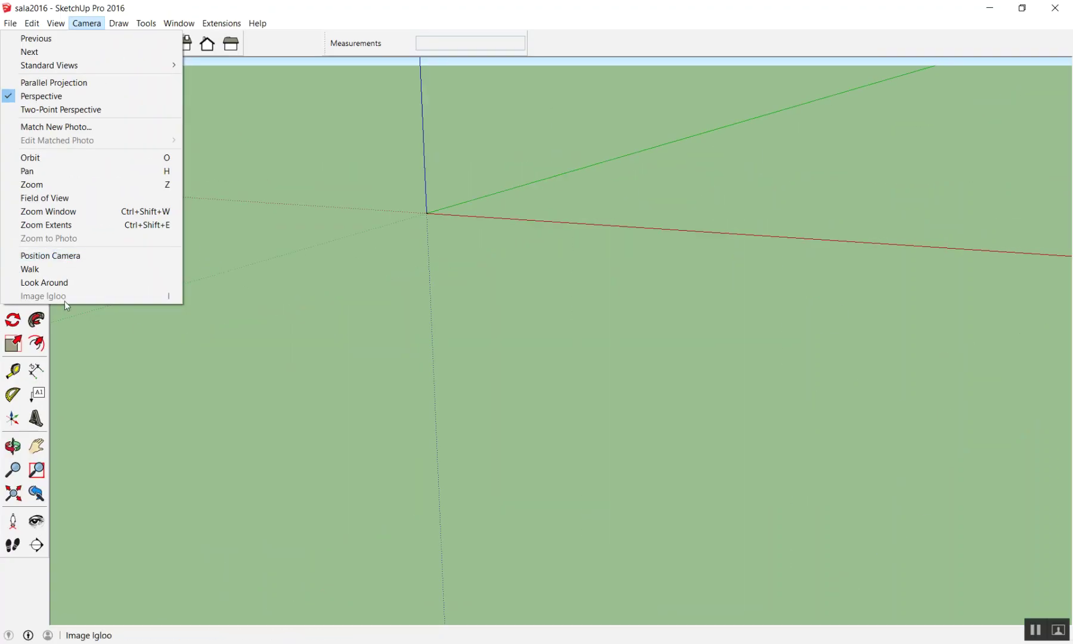
click(213, 317)
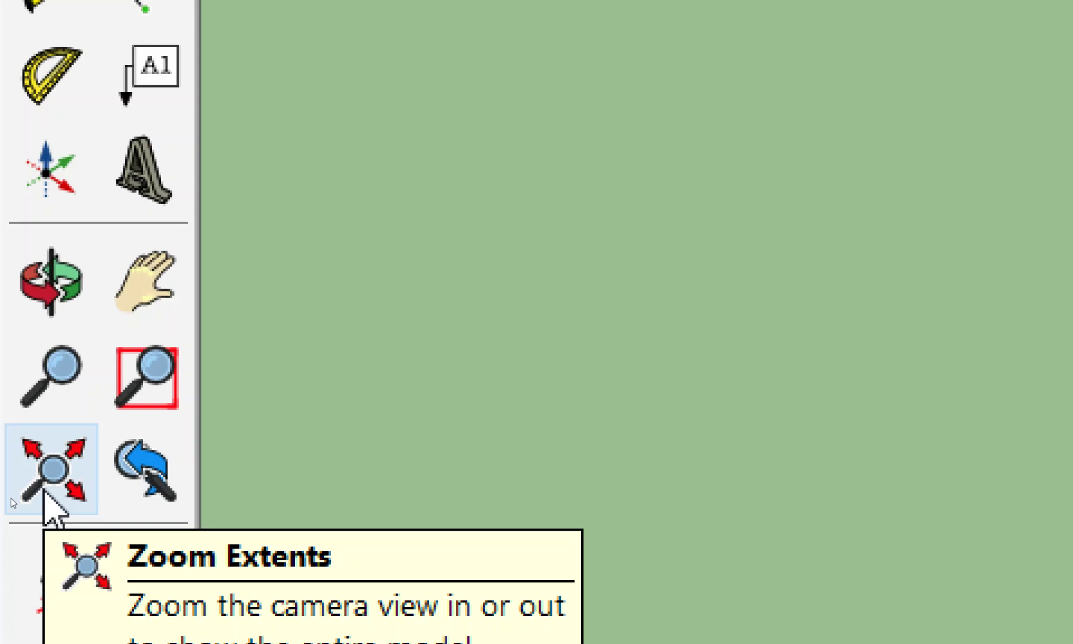
- Zoom Extents, then orbit closer to the roof underside, ceiling and wall faces
click(45, 491)
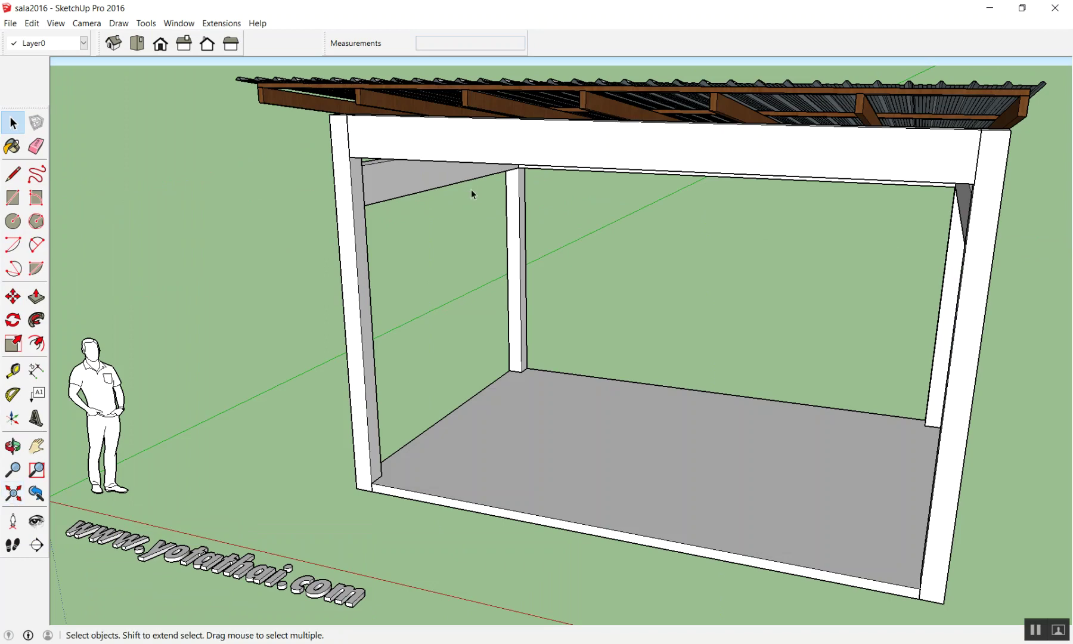
scroll(471, 194, up, 5)
middle_drag(472, 193, 694, 281)
scroll(708, 278, up, 3)
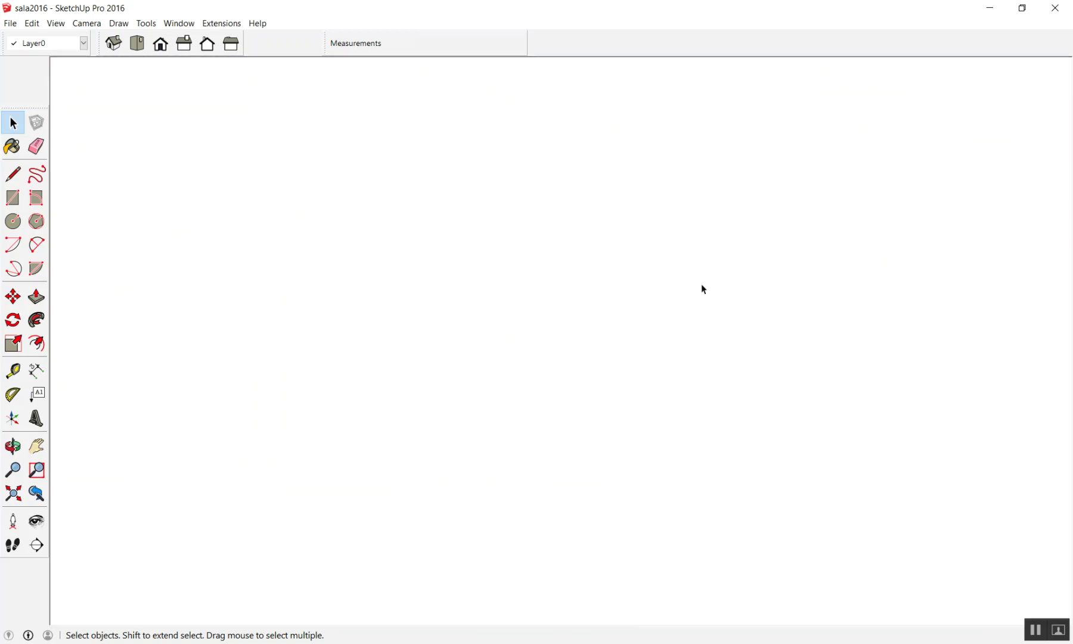
middle_drag(697, 258, 364, 263)
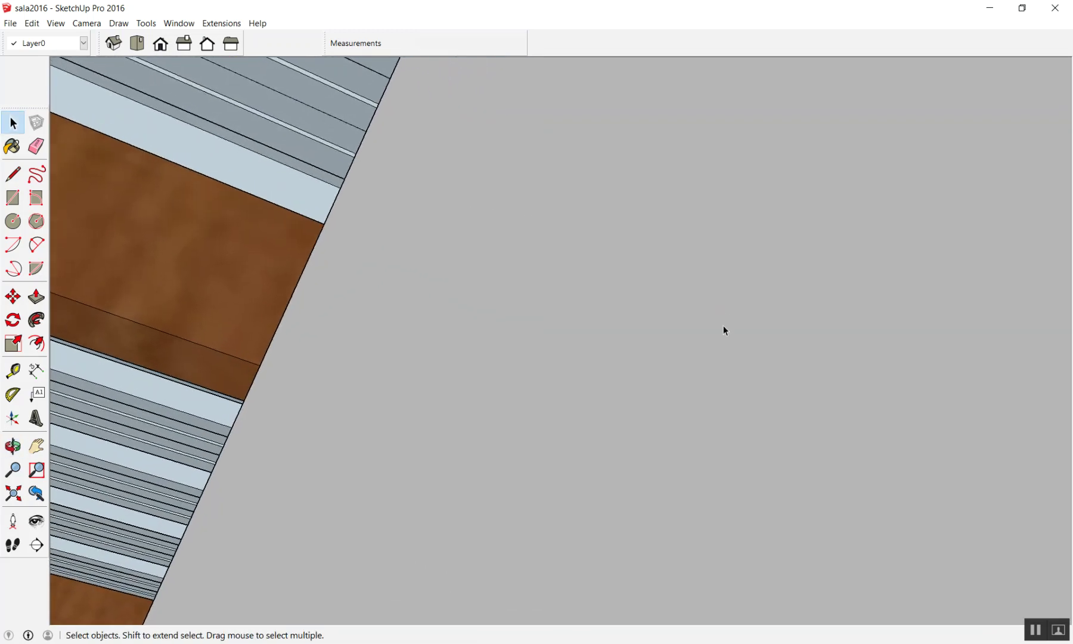
middle_drag(970, 313, 957, 376)
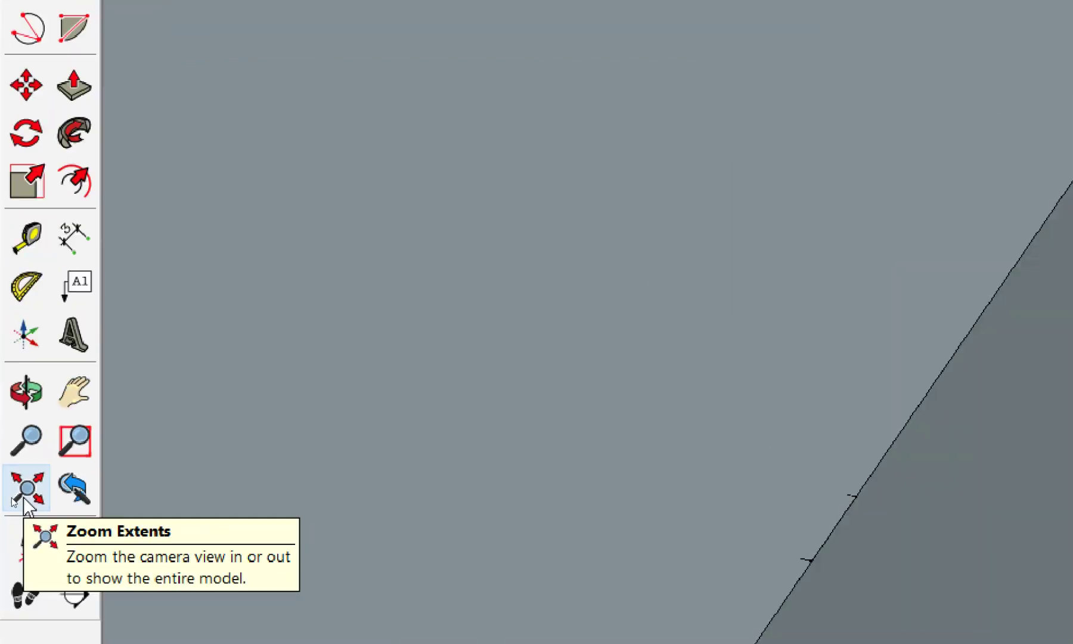
- Zoom Extents again and orbit to a ground-level side view of the shelter
click(13, 493)
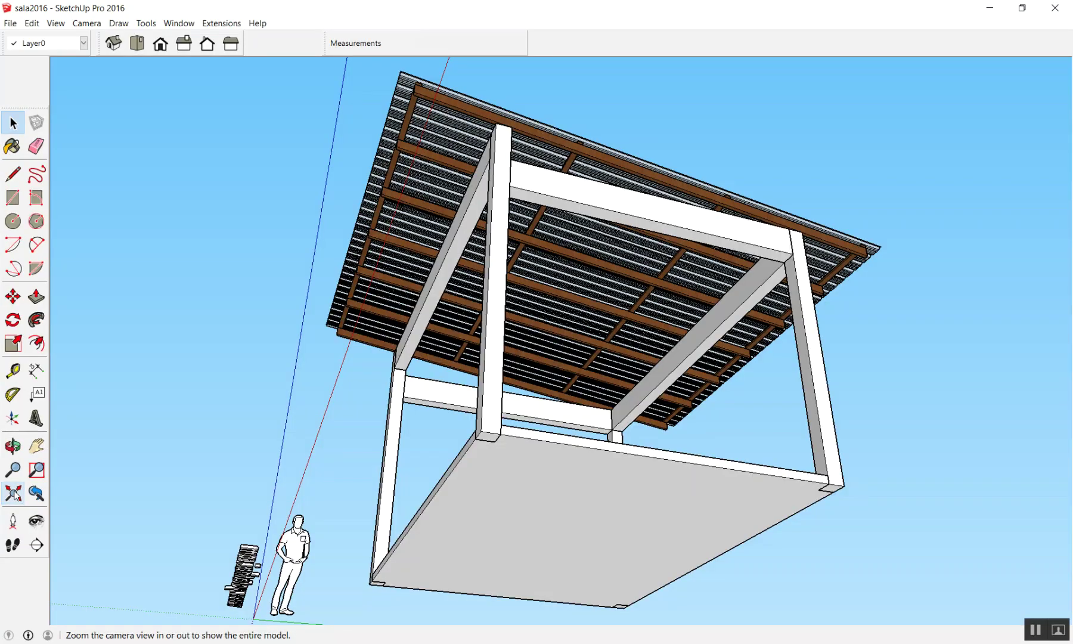
mouse_move(273, 419)
middle_down()
mouse_move(483, 620)
mouse_move(491, 556)
middle_up()
scroll(465, 544, up, 5)
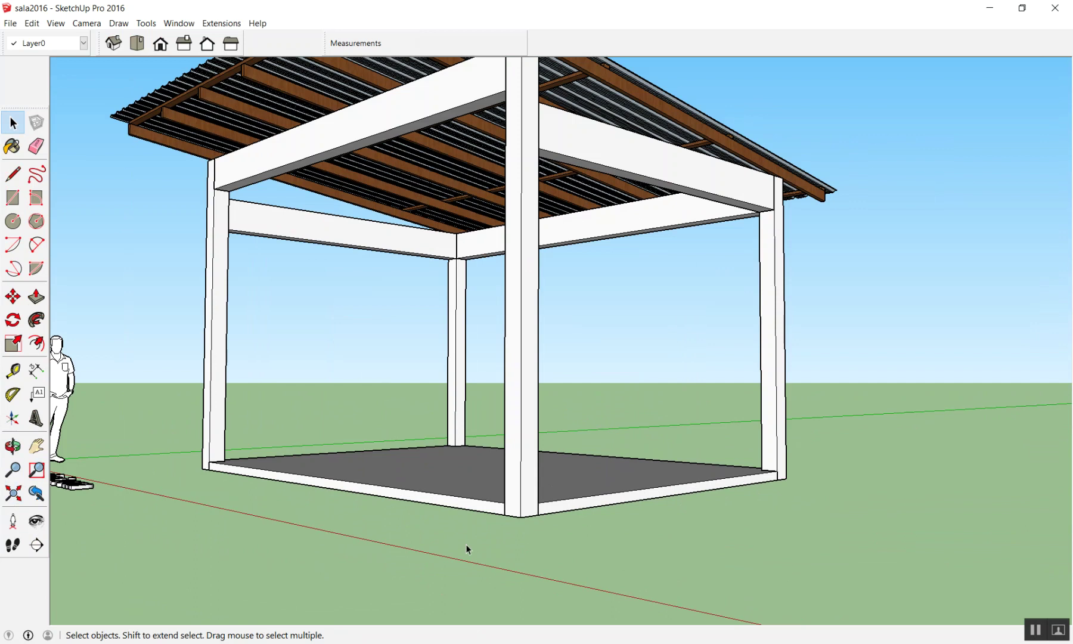
scroll(533, 539, down, 3)
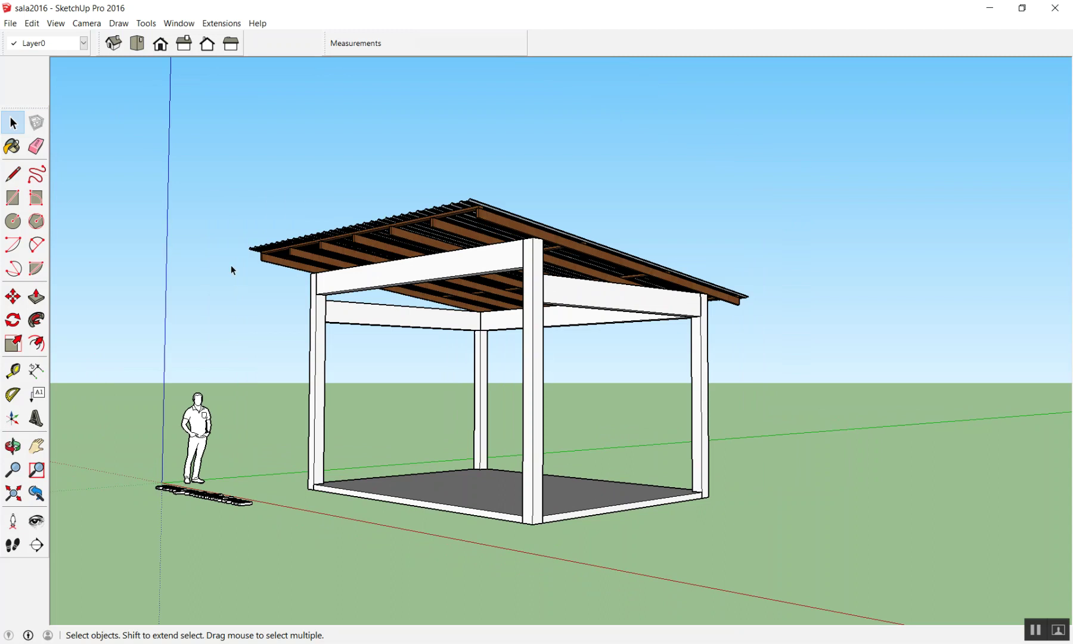
scroll(440, 445, up, 2)
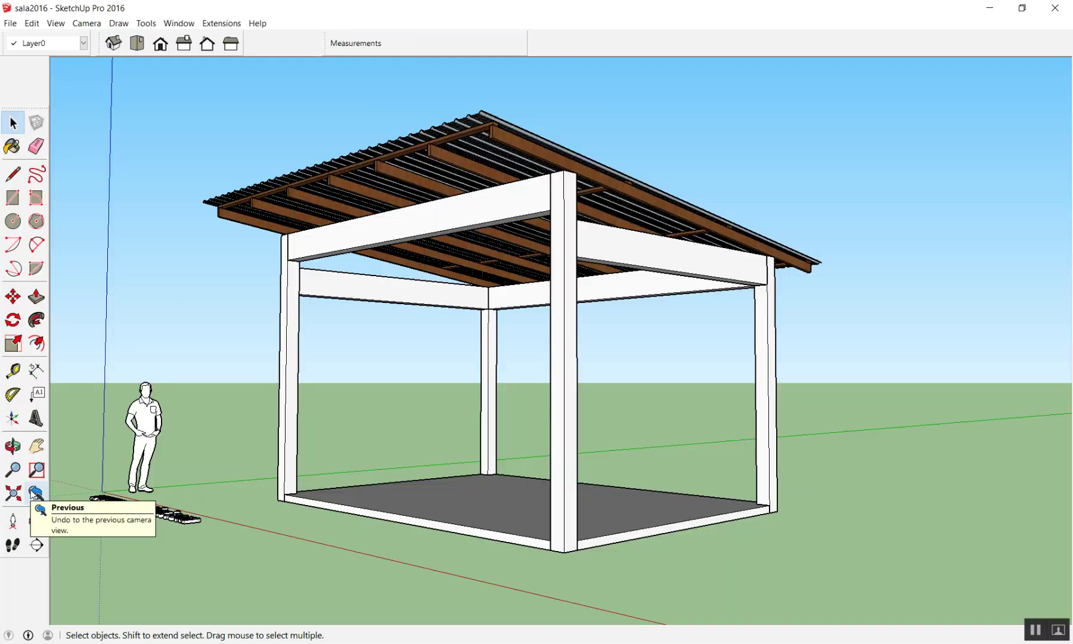
- Step back eleven camera views with Previous, ending on the ground-level pavilion perspective
click(34, 493)
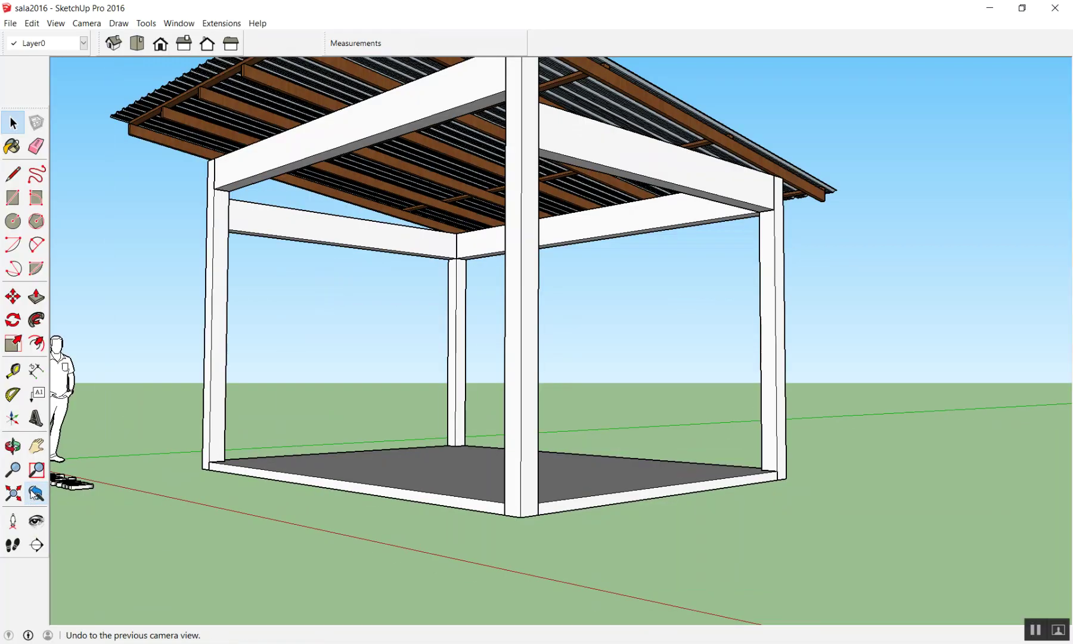
click(33, 492)
click(33, 492)
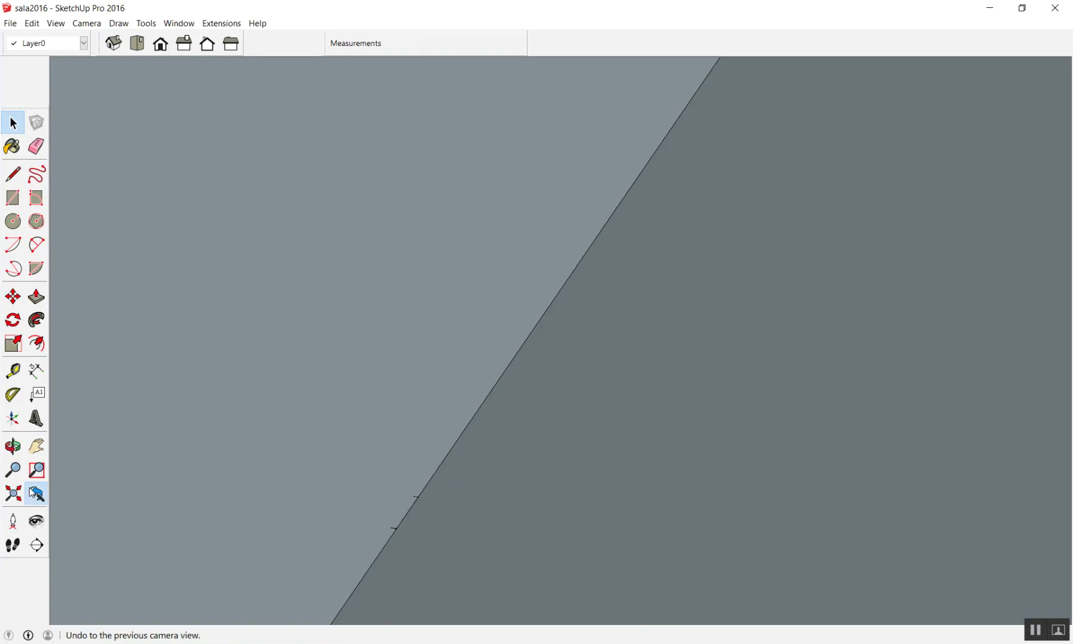
click(34, 493)
click(33, 493)
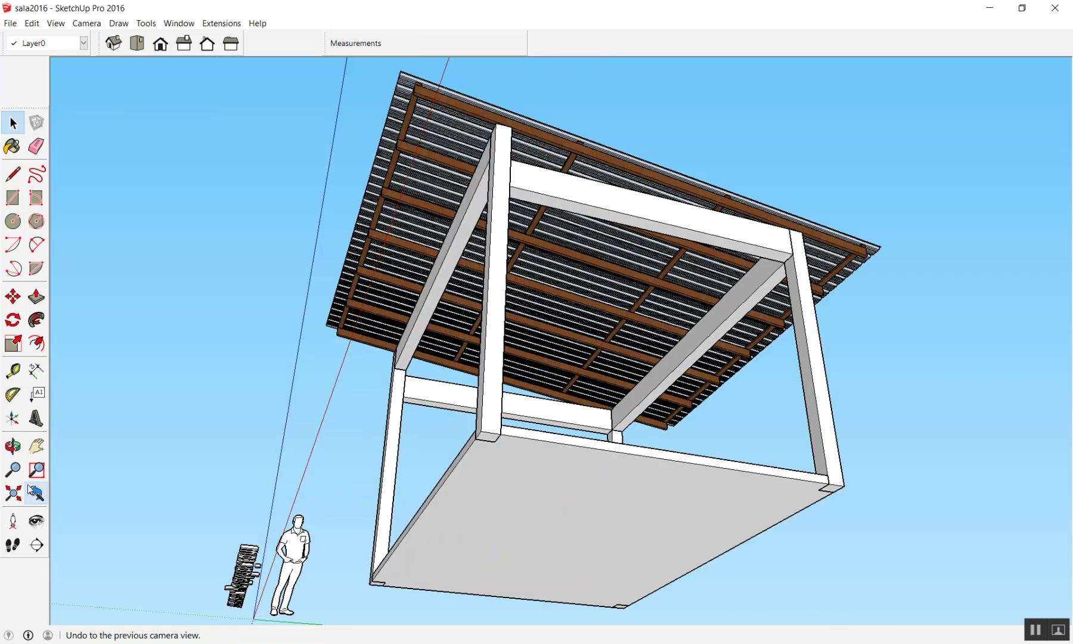
click(34, 492)
click(31, 490)
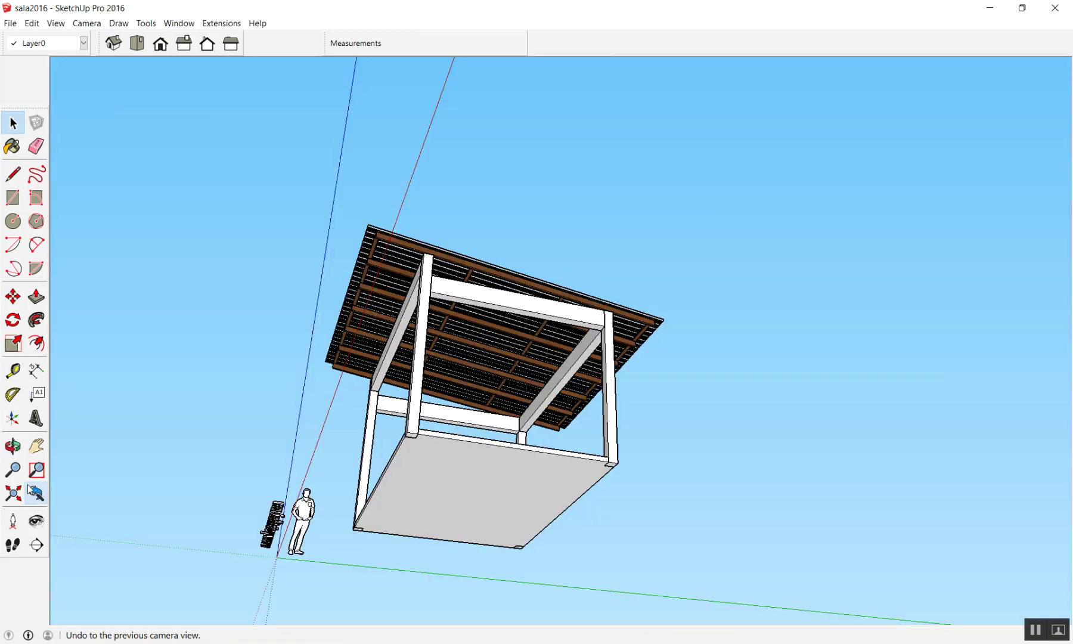
click(31, 490)
click(31, 490)
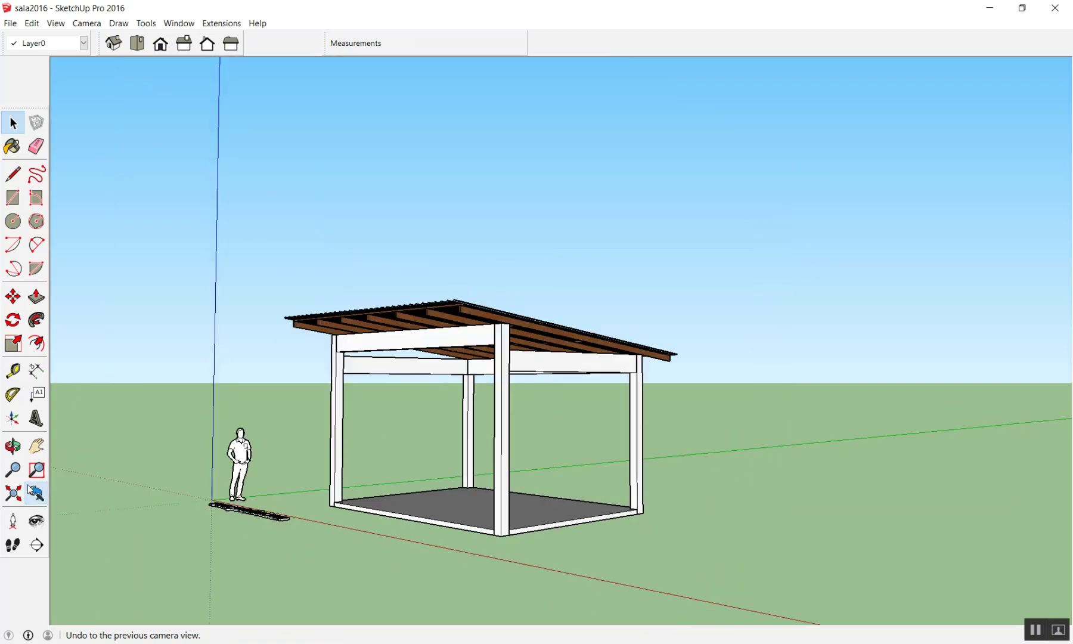
click(31, 490)
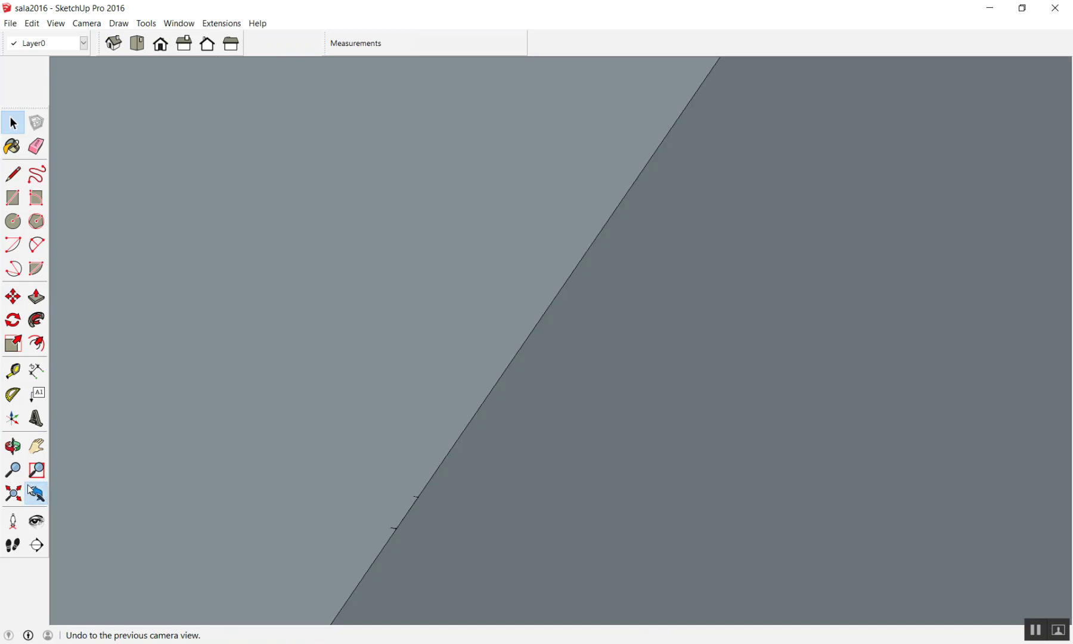
click(31, 491)
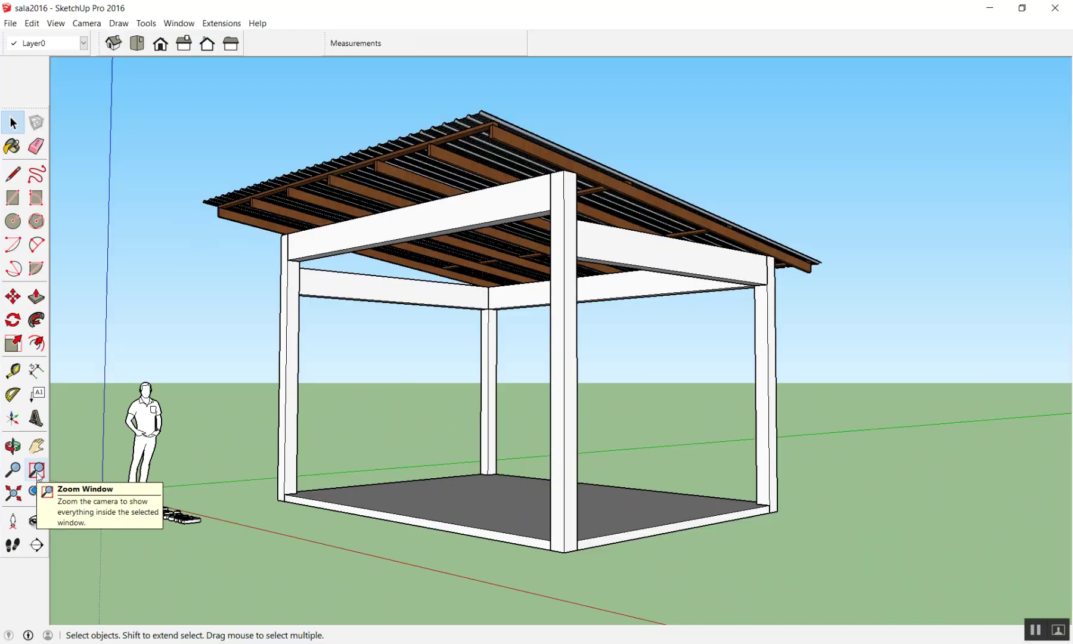
- Zoom Window around the scale figure and scroll until its head and torso fill the view
click(37, 469)
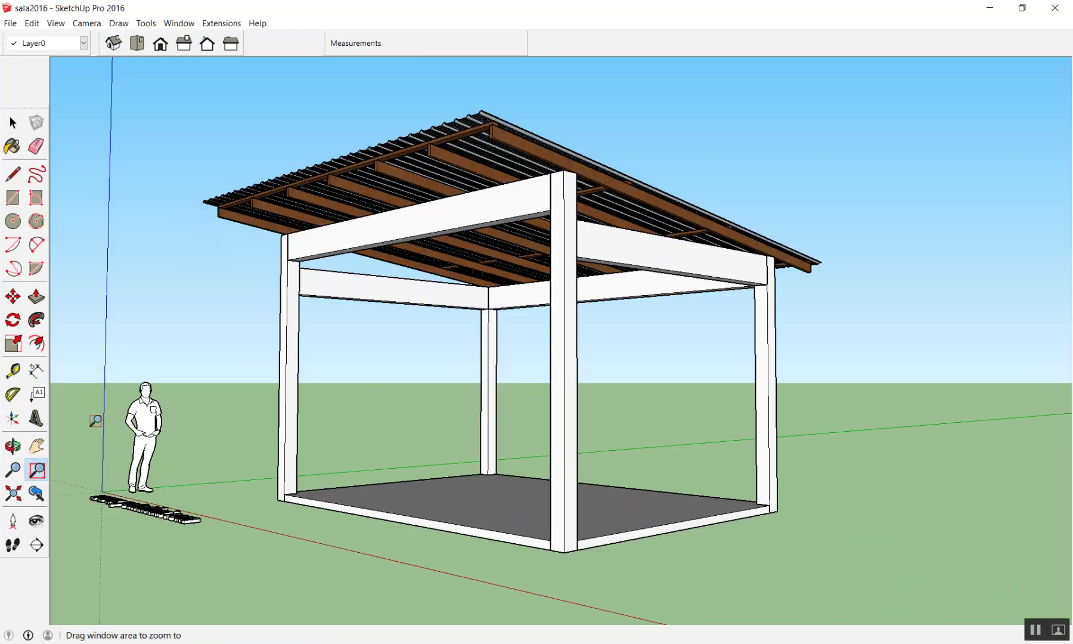
drag(120, 377, 170, 419)
drag(149, 265, 261, 371)
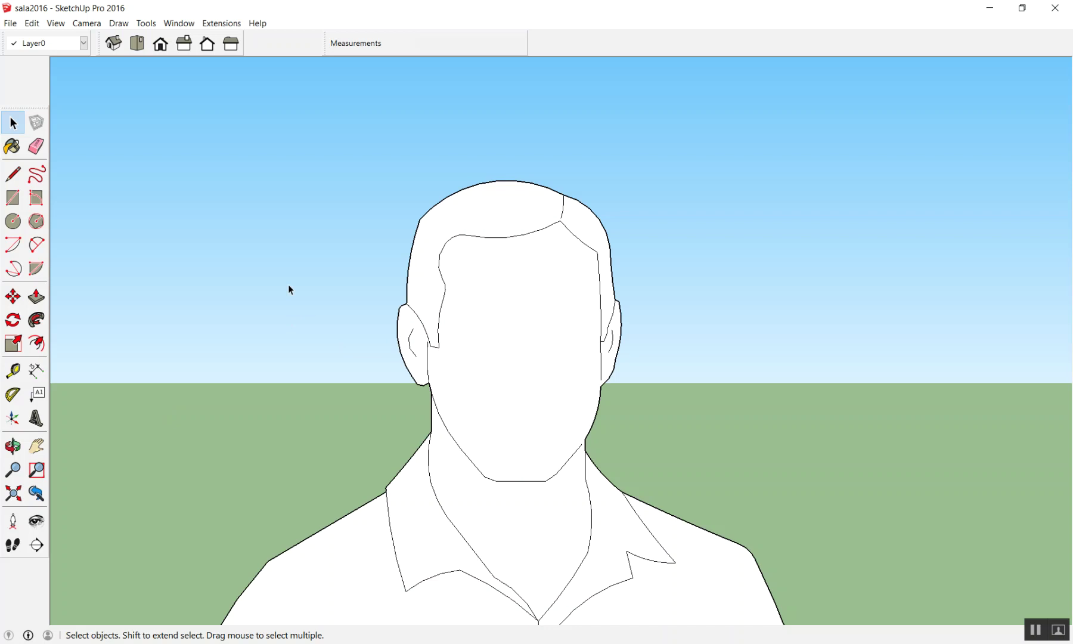
scroll(424, 189, down, 2)
scroll(503, 216, down, 3)
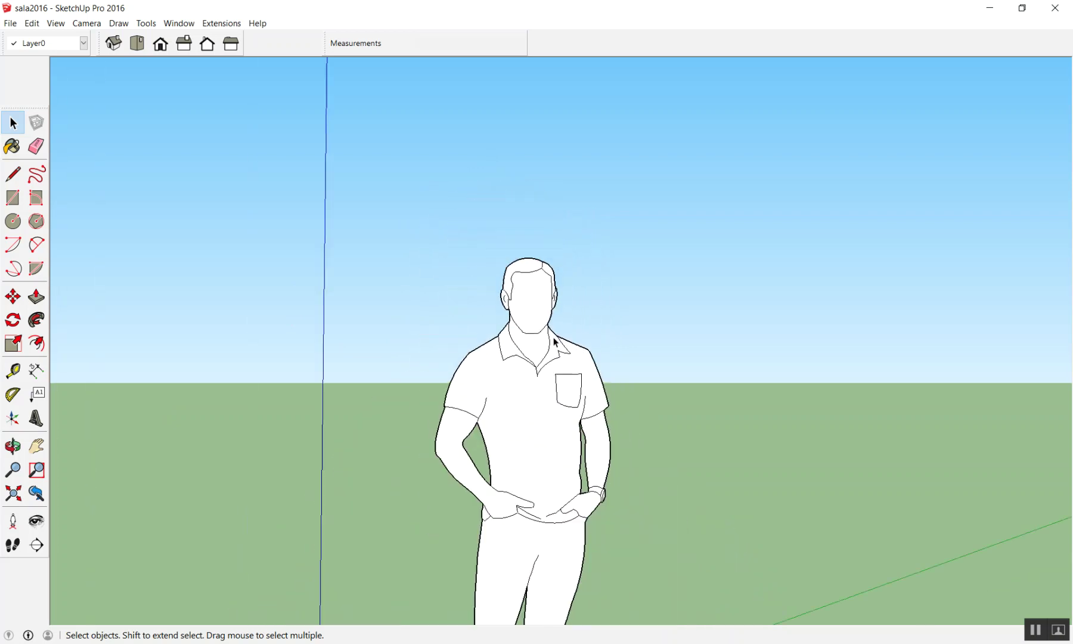
scroll(541, 320, down, 2)
scroll(541, 320, up, 1)
scroll(465, 287, up, 1)
scroll(512, 235, up, 1)
scroll(503, 286, up, 1)
scroll(503, 286, up, 1)
scroll(490, 363, up, 1)
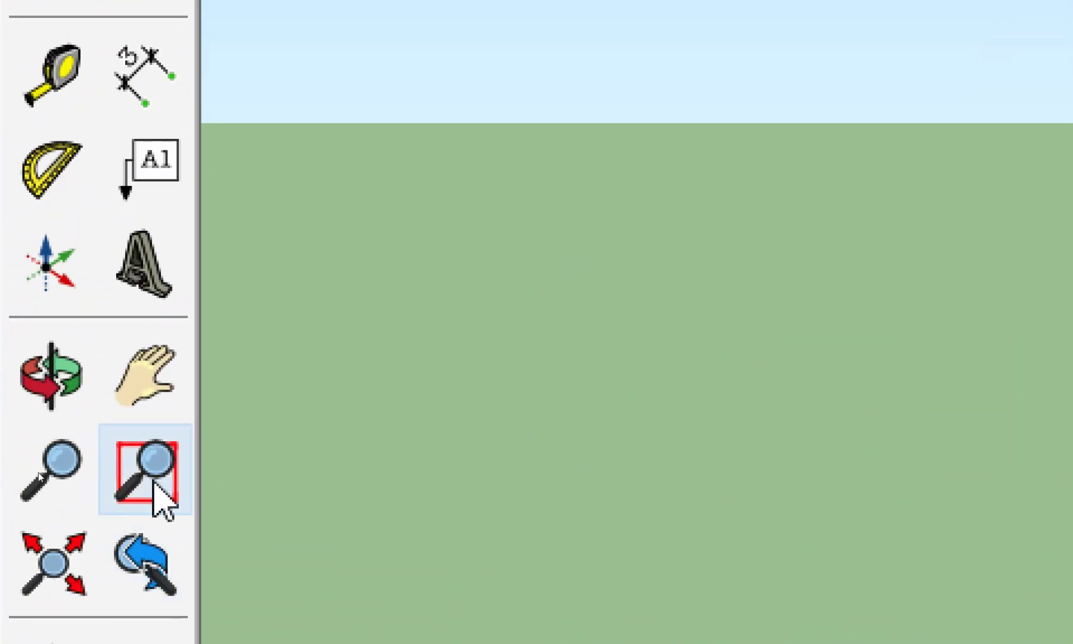
- Zoom Window onto the scale figure's head, then fine-tune with the scroll wheel
click(154, 483)
mouse_move(392, 132)
mouse_down()
mouse_move(545, 306)
mouse_move(642, 396)
mouse_up()
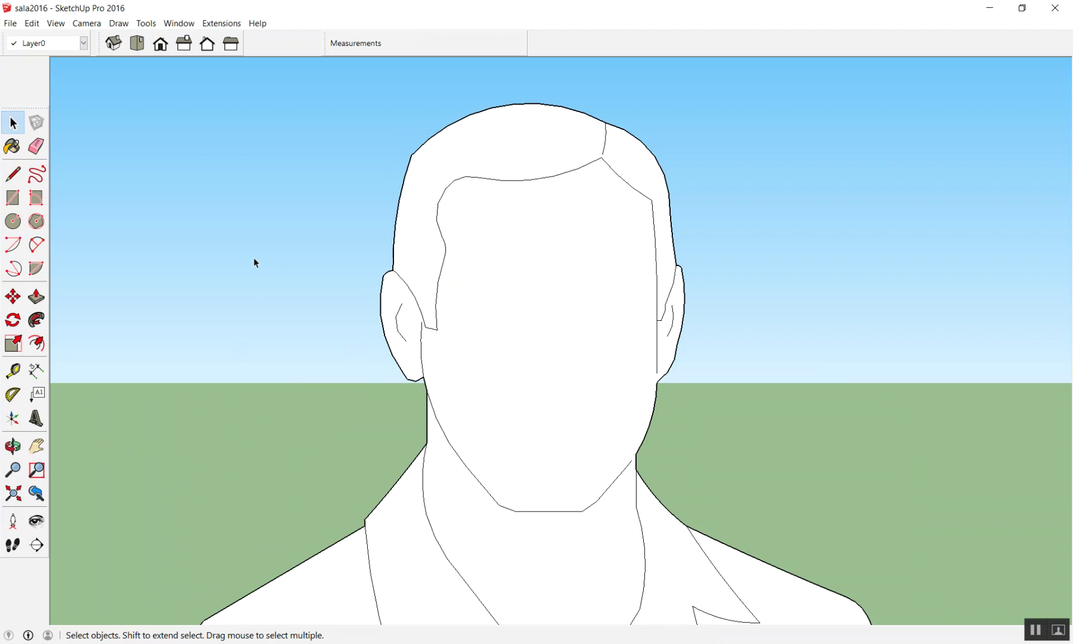
scroll(834, 280, up, 5)
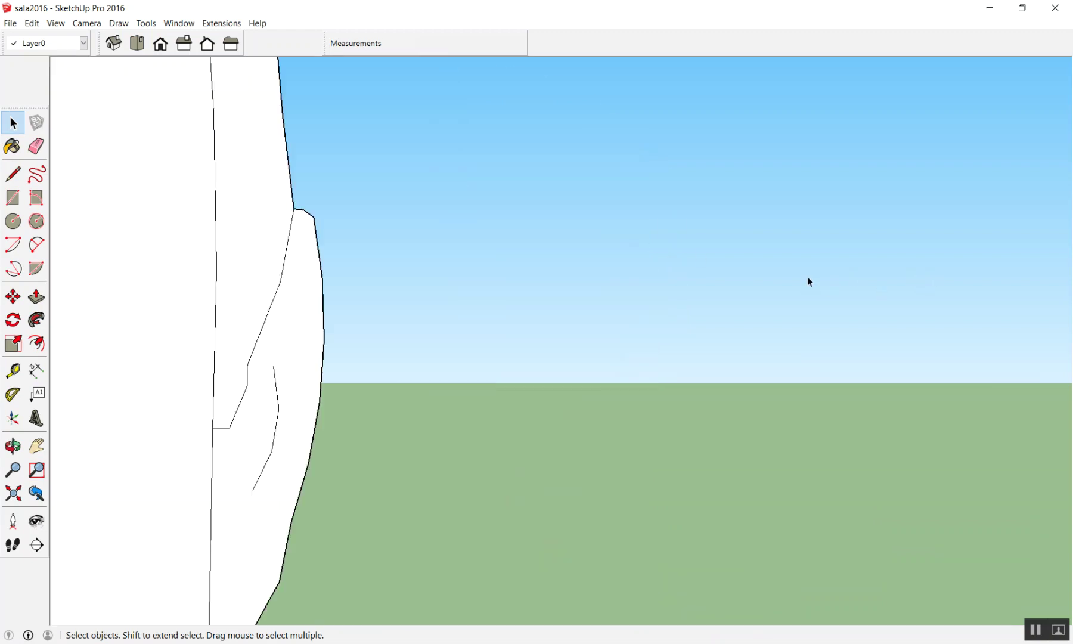
scroll(807, 277, down, 5)
scroll(786, 238, up, 3)
scroll(785, 240, down, 1)
scroll(726, 269, down, 2)
scroll(775, 268, down, 3)
scroll(805, 268, down, 2)
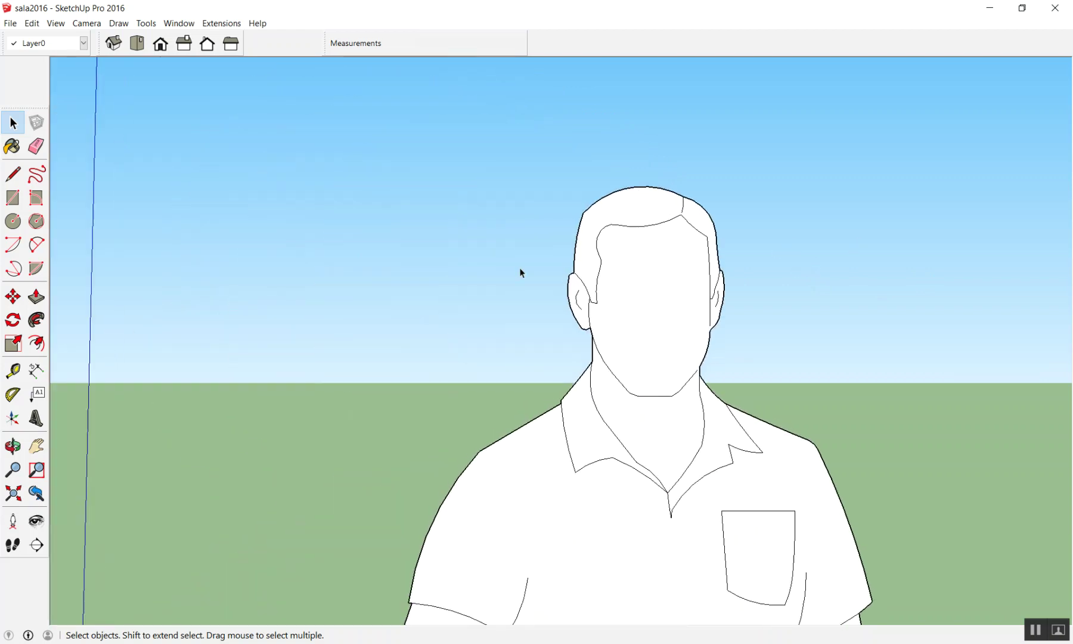
scroll(804, 251, up, 3)
scroll(805, 252, down, 3)
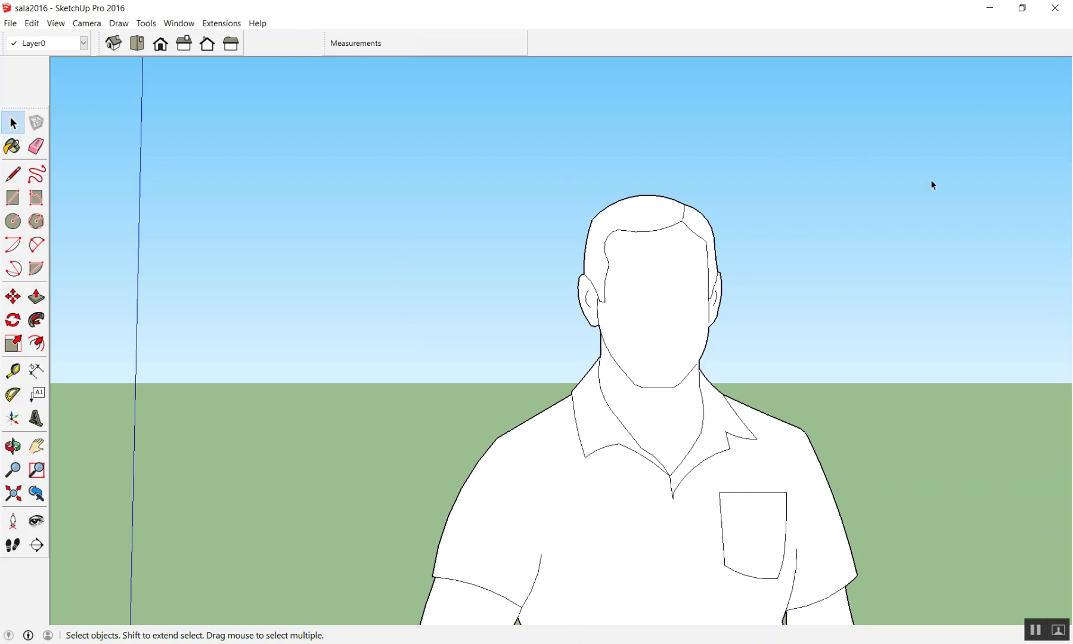
scroll(924, 200, down, 1)
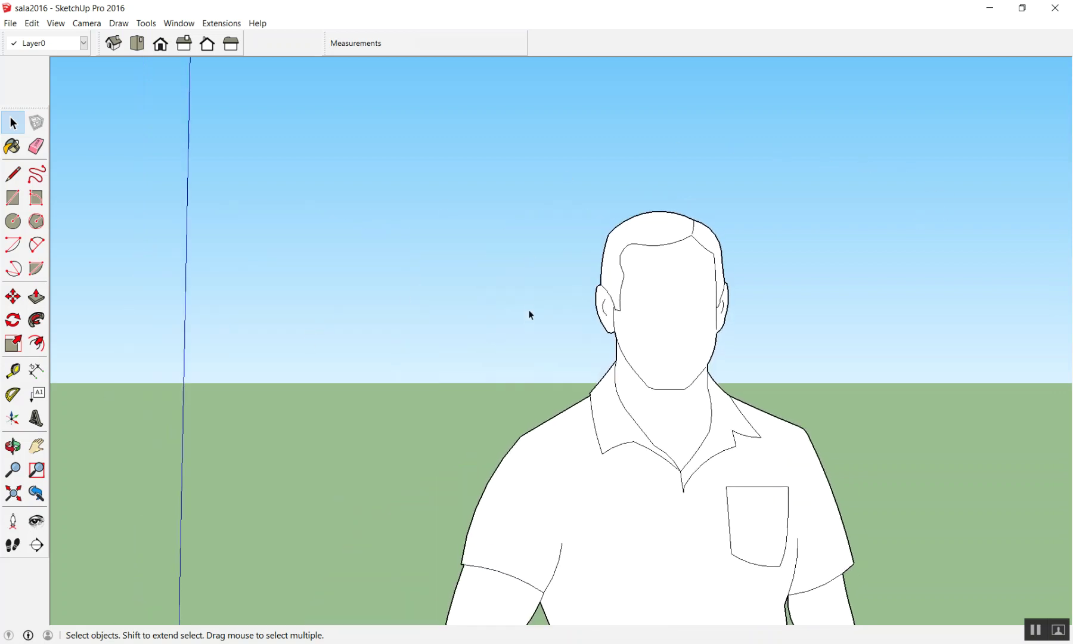
- Keep zooming in and out until the head and shirt collar sit mid-view
scroll(684, 298, up, 2)
scroll(684, 300, up, 2)
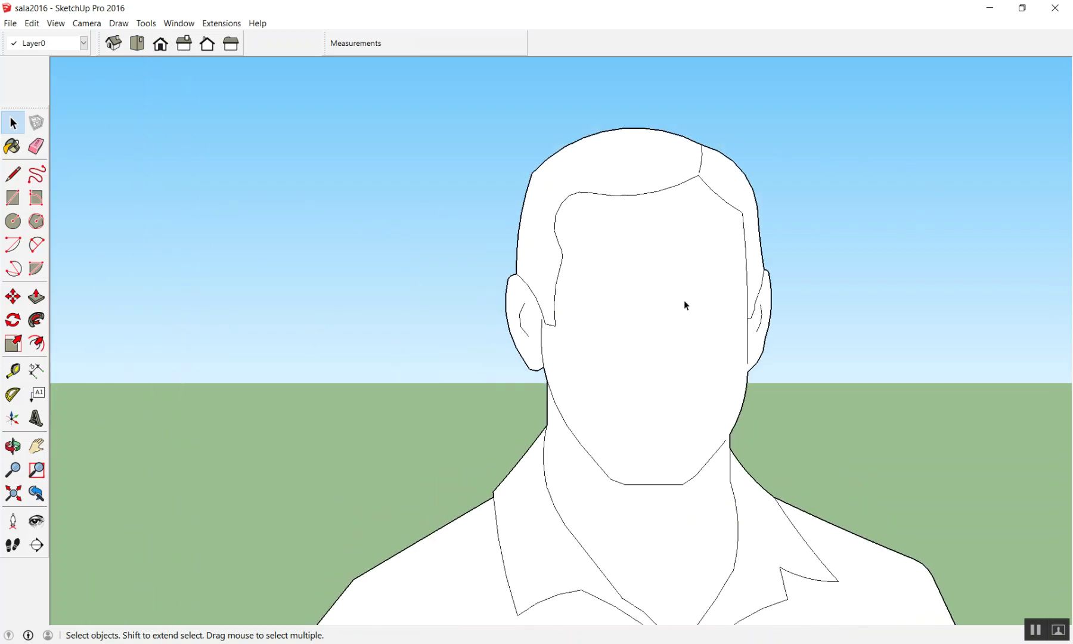
scroll(892, 262, up, 3)
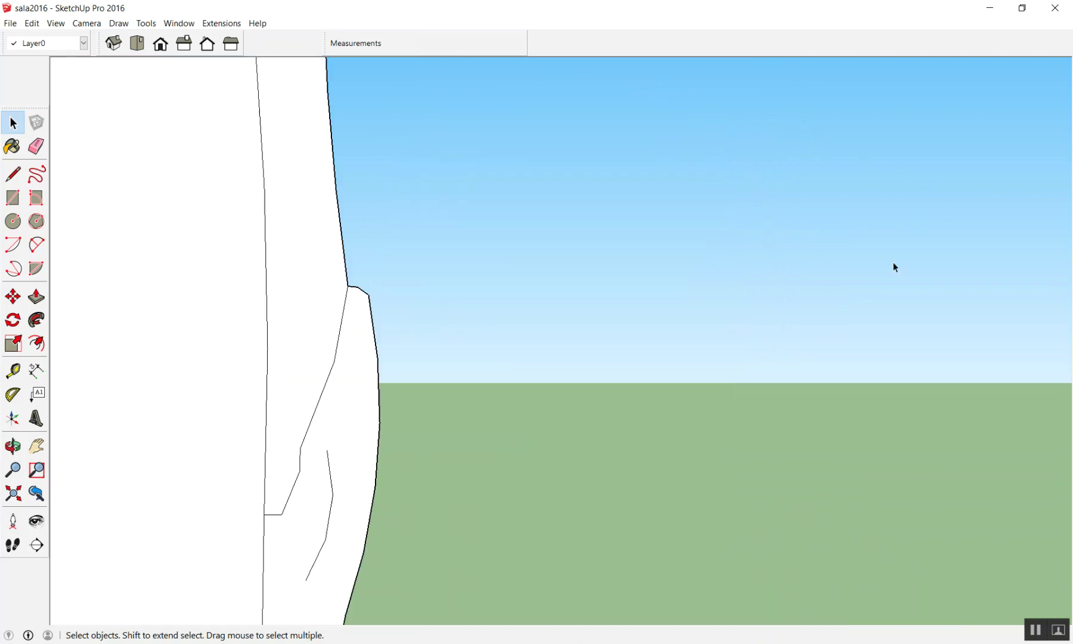
scroll(675, 295, down, 2)
scroll(746, 259, down, 1)
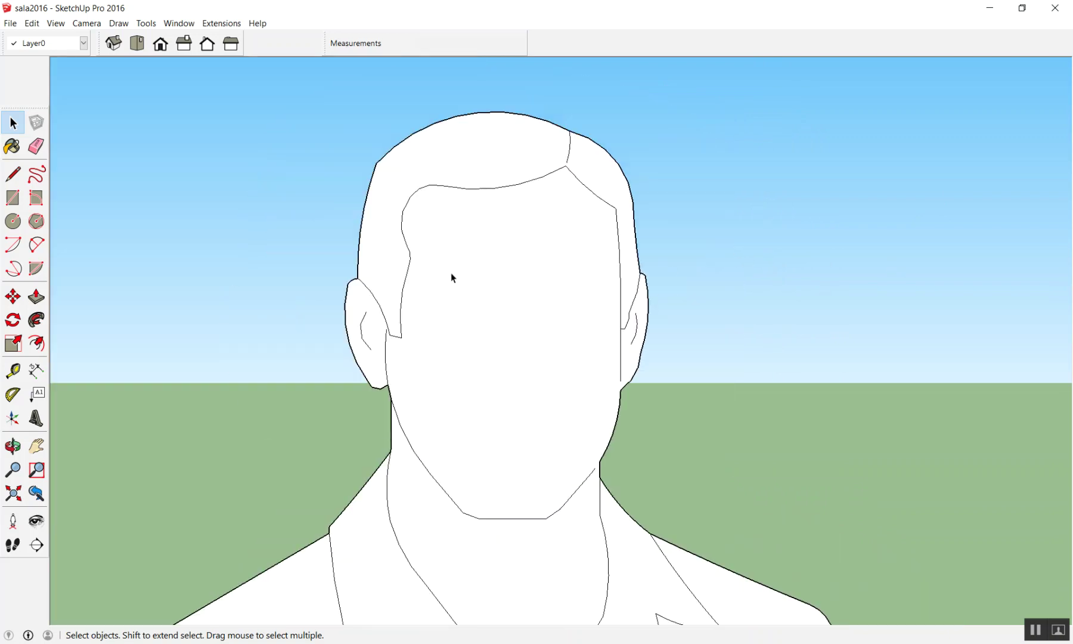
scroll(451, 275, up, 1)
scroll(451, 266, down, 2)
scroll(451, 266, down, 2)
scroll(451, 266, up, 1)
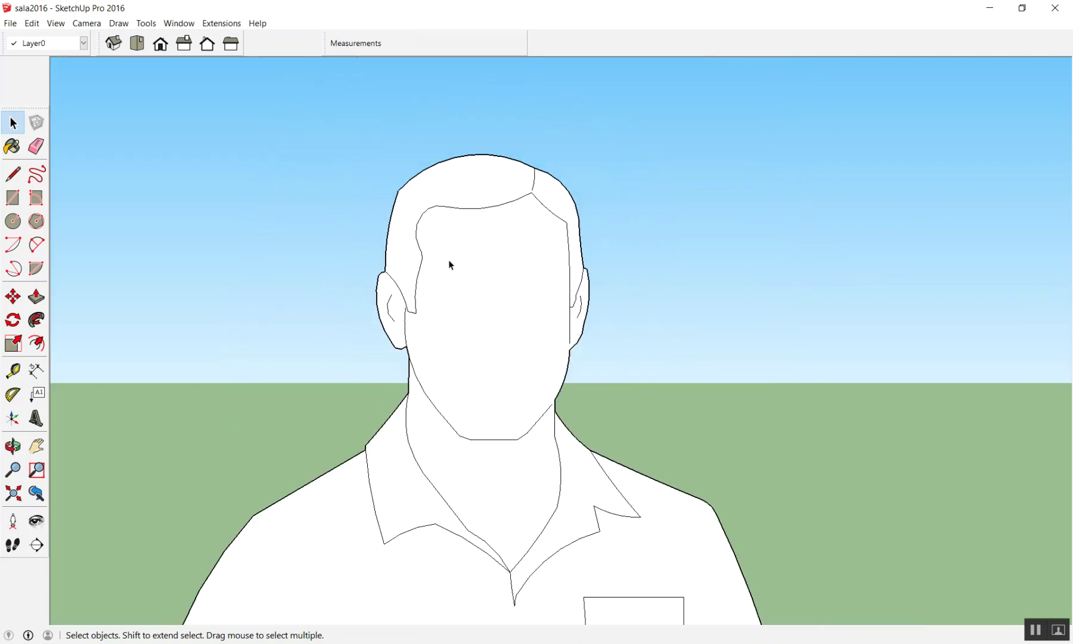
scroll(450, 262, down, 2)
scroll(448, 262, up, 1)
scroll(449, 261, up, 2)
scroll(448, 261, down, 1)
scroll(449, 261, up, 2)
scroll(448, 261, up, 2)
scroll(450, 263, down, 3)
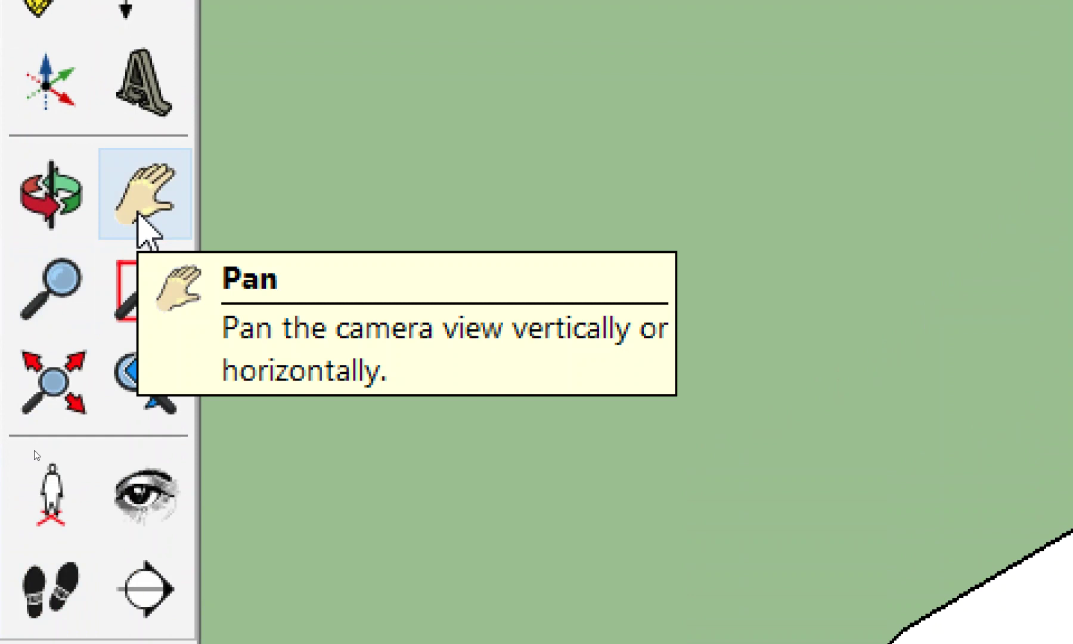
- With the Pan tool active, zoom out until the whole pavilion and scale figure are visible
click(137, 218)
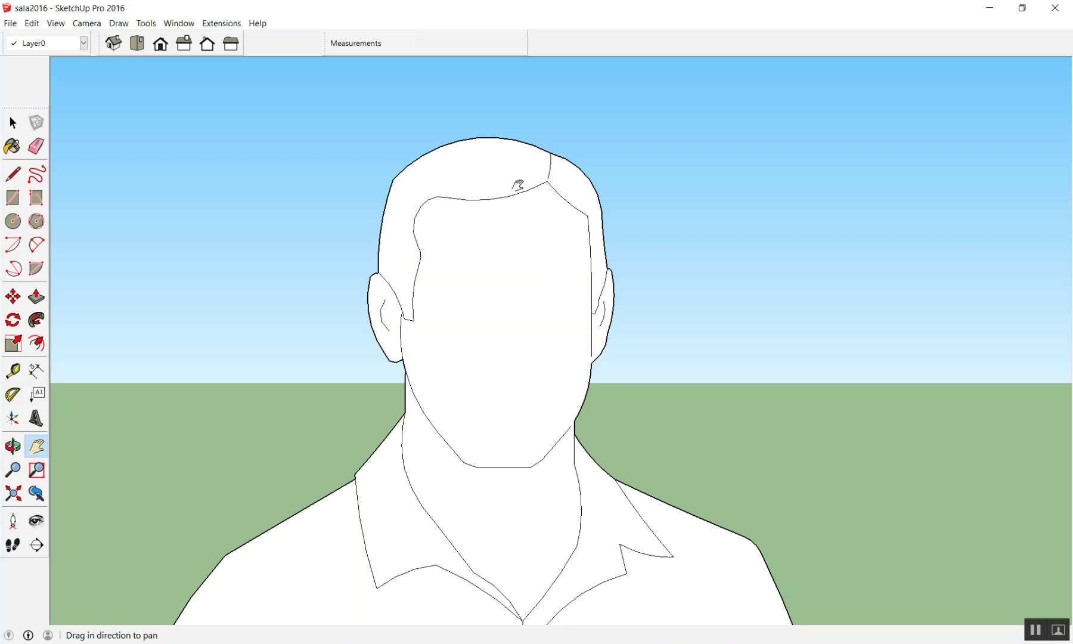
scroll(504, 192, down, 2)
scroll(503, 197, down, 2)
scroll(504, 261, up, 1)
scroll(504, 261, down, 2)
scroll(479, 263, up, 1)
scroll(480, 263, up, 2)
scroll(481, 264, up, 1)
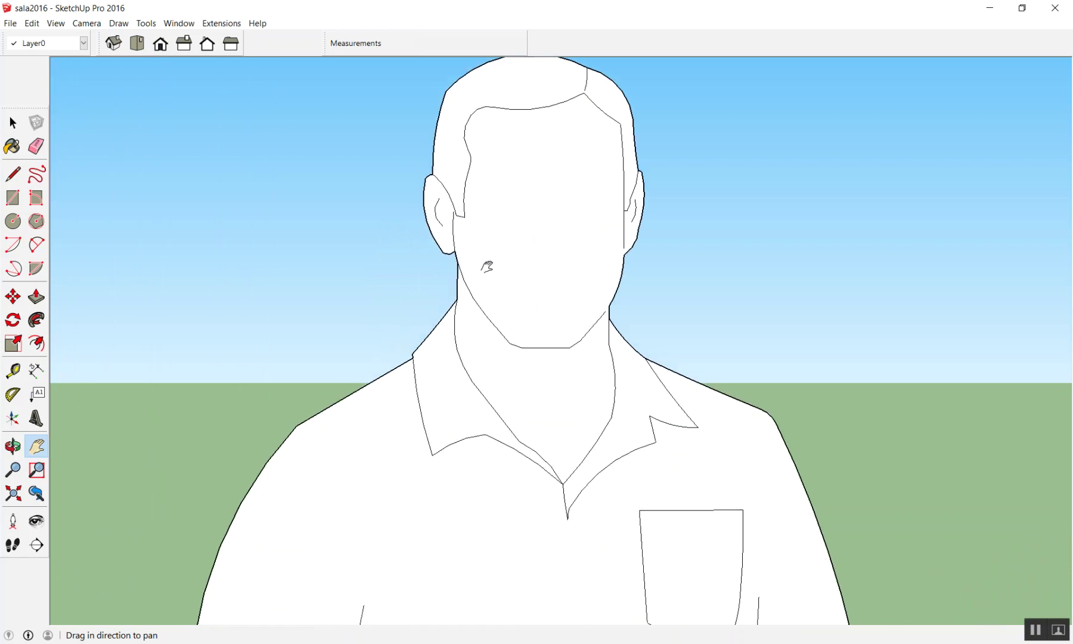
scroll(565, 225, down, 2)
scroll(555, 241, down, 1)
scroll(555, 241, down, 1)
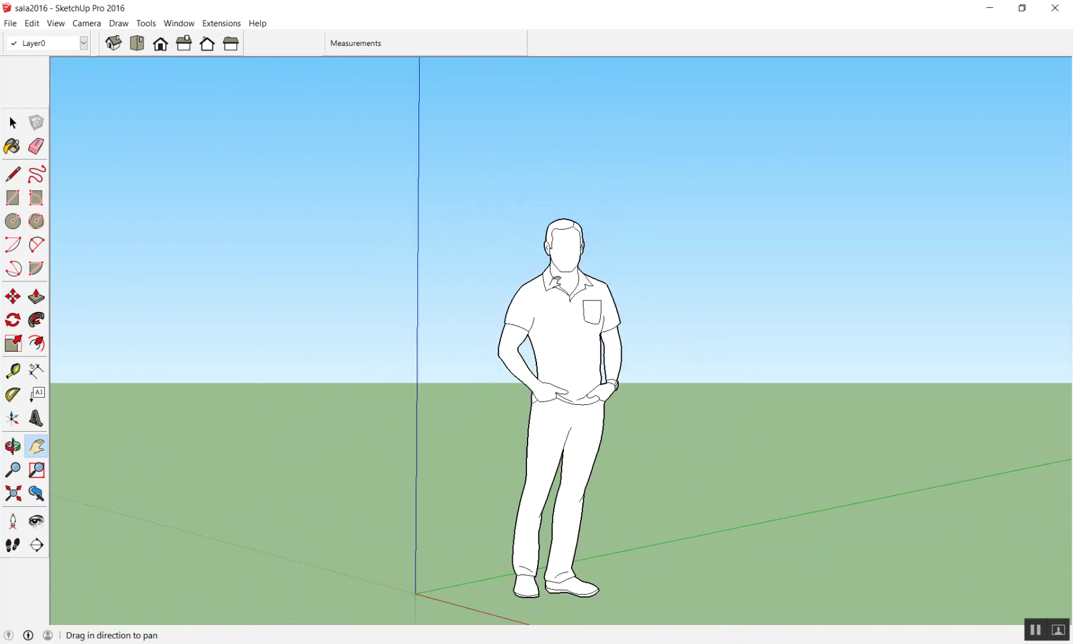
scroll(496, 274, down, 2)
scroll(465, 274, down, 2)
scroll(465, 250, down, 3)
scroll(643, 248, up, 3)
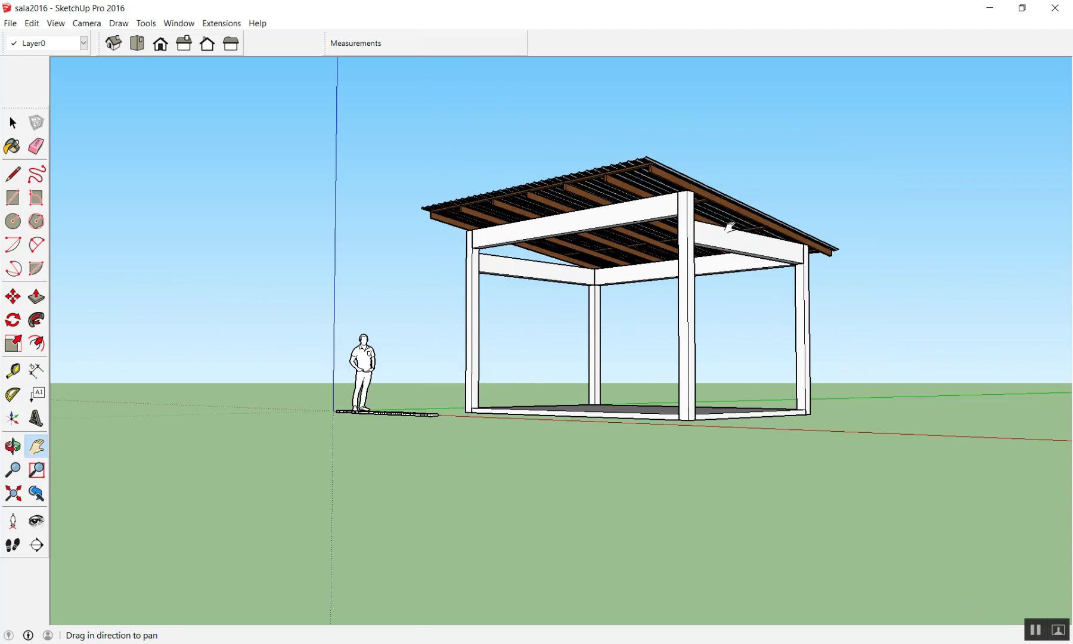
scroll(729, 230, up, 1)
- Pan the pavilion into a distant, near-eye-level framing, then return to the Select tool
mouse_move(571, 212)
mouse_down()
mouse_move(113, 280)
mouse_move(805, 173)
mouse_move(498, 216)
mouse_move(516, 213)
mouse_move(149, 280)
mouse_move(954, 165)
mouse_move(368, 225)
mouse_move(583, 211)
mouse_move(540, 180)
mouse_up()
mouse_move(620, 173)
mouse_down()
mouse_move(240, 234)
mouse_move(587, 412)
mouse_move(617, 244)
mouse_move(355, 236)
mouse_move(502, 216)
mouse_move(631, 387)
mouse_move(417, 102)
mouse_move(422, 245)
mouse_up()
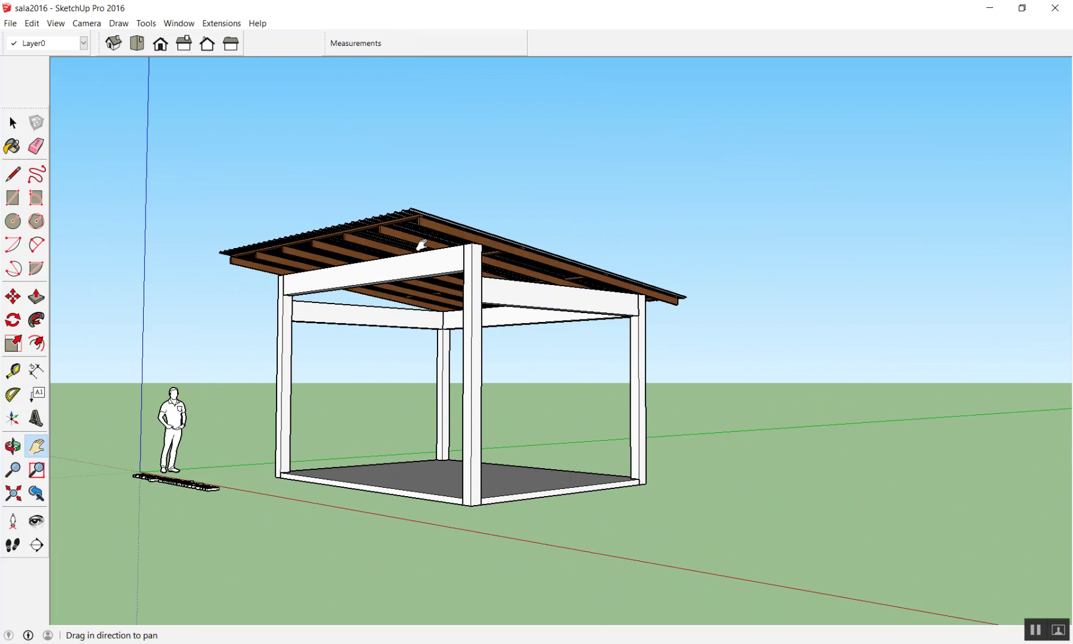
drag(421, 244, 528, 232)
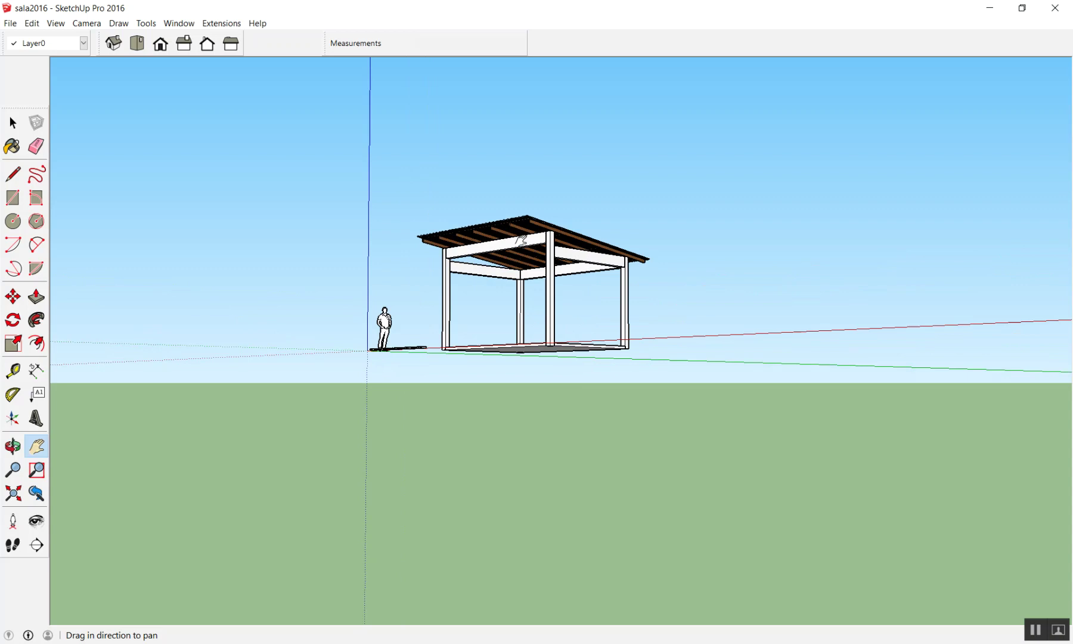
scroll(528, 233, up, 3)
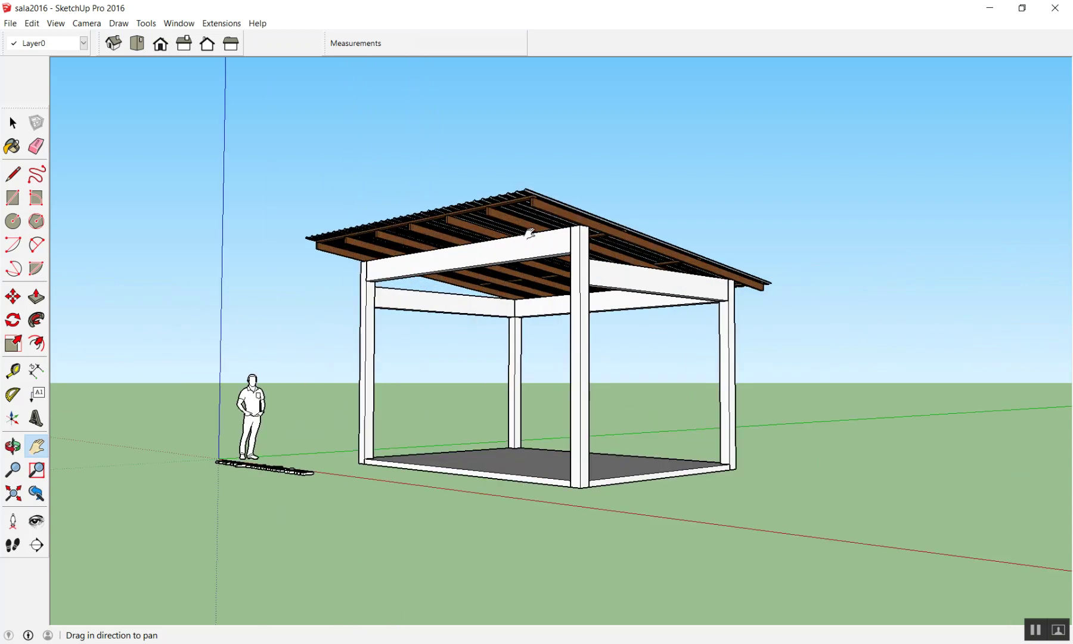
scroll(529, 232, down, 1)
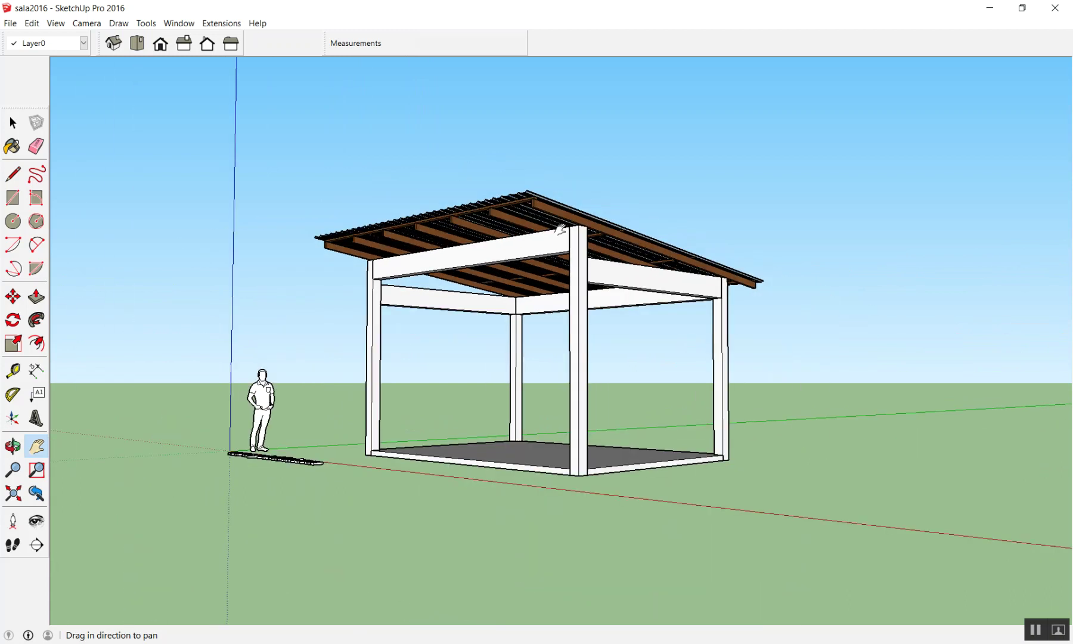
scroll(561, 226, down, 2)
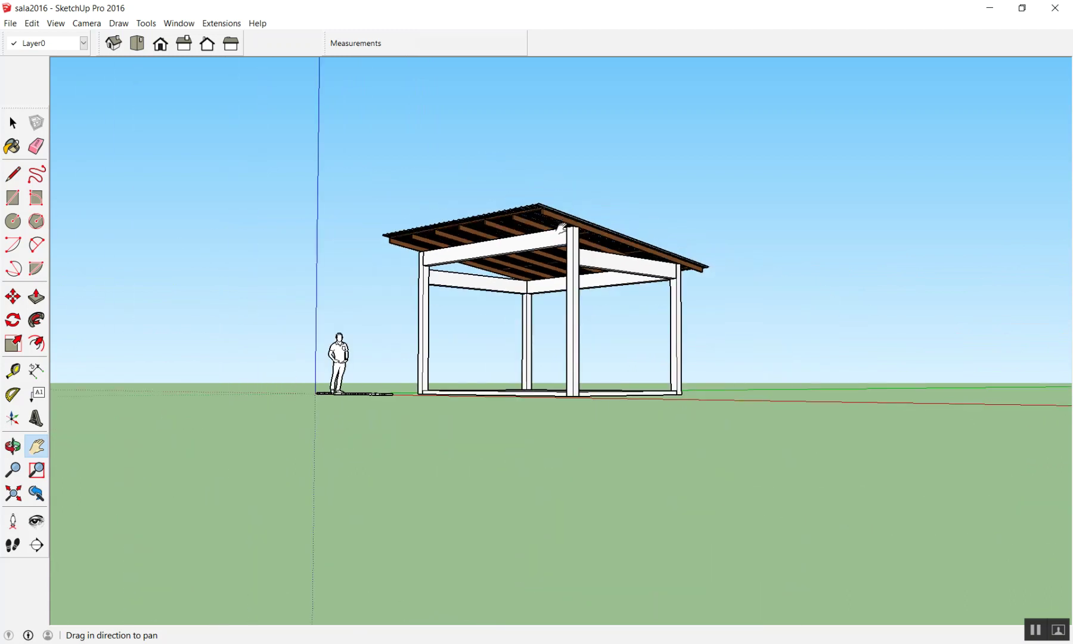
key(space)
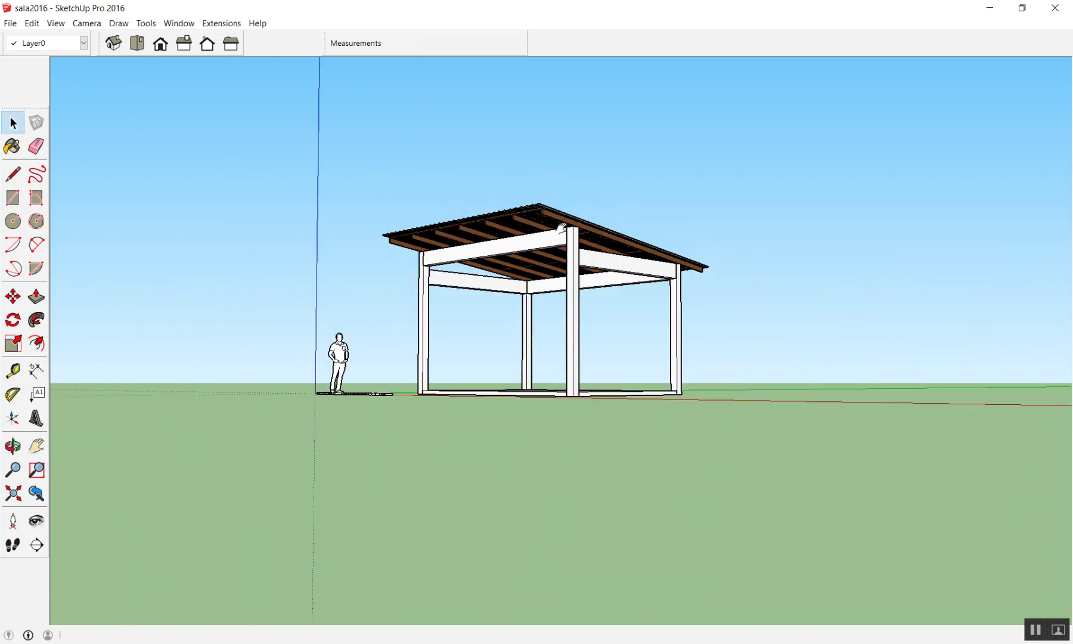
- Zoom in toward the pavilion roof, deselect the roof panel, and pick the Orbit tool
scroll(484, 243, up, 1)
scroll(486, 238, up, 2)
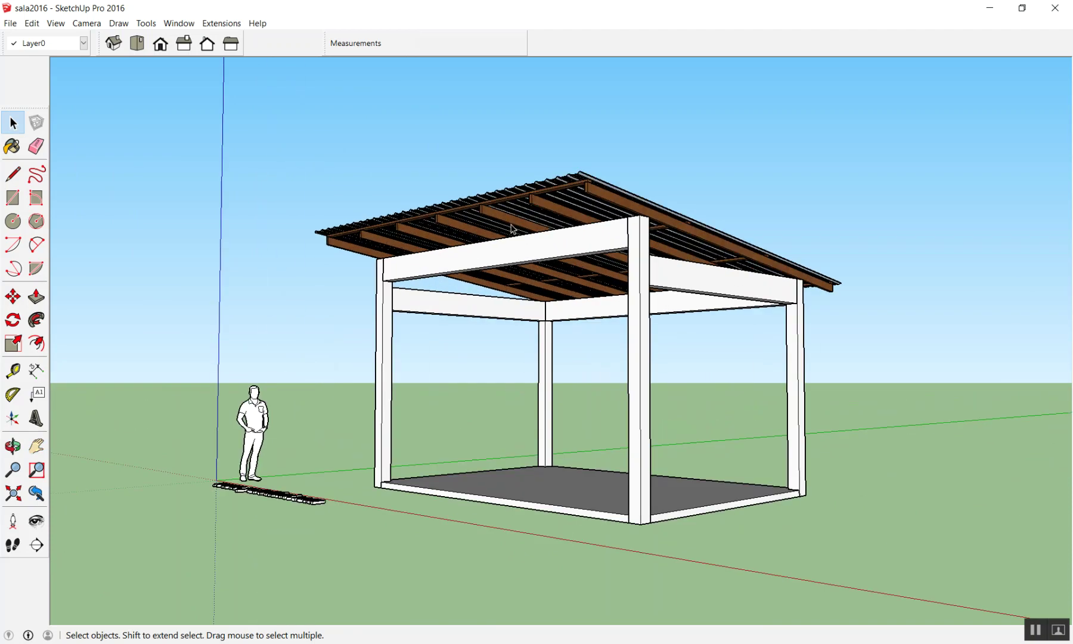
scroll(501, 215, up, 2)
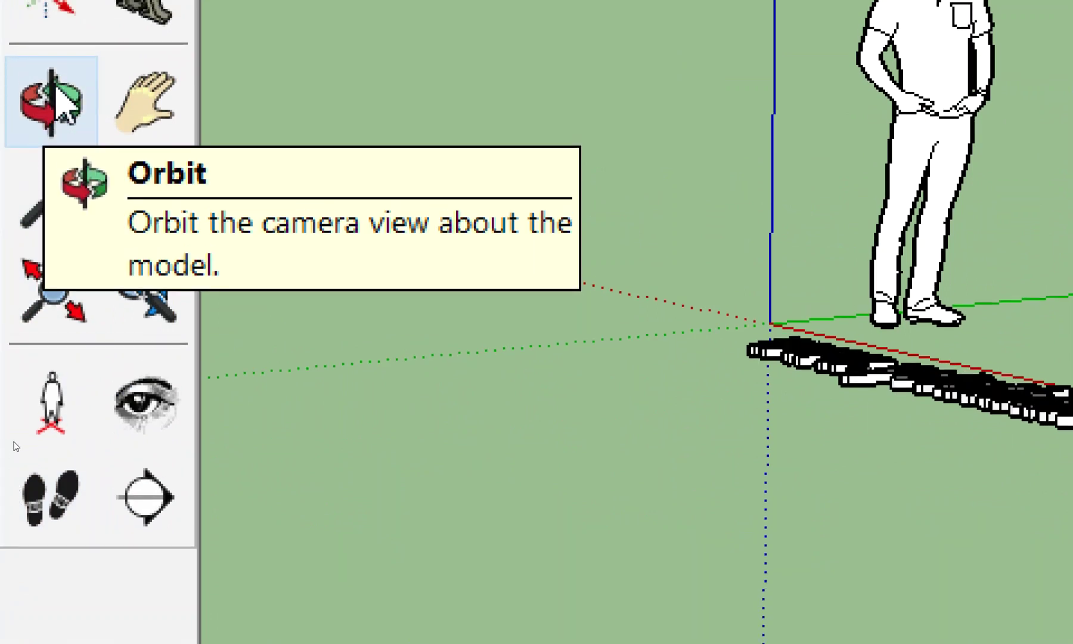
click(48, 145)
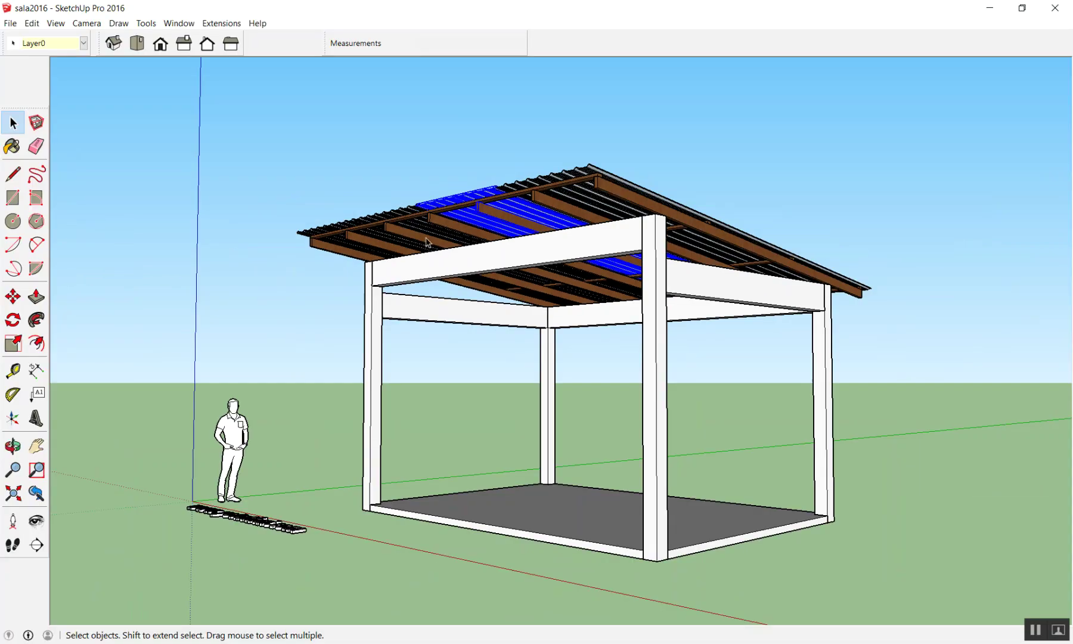
click(261, 212)
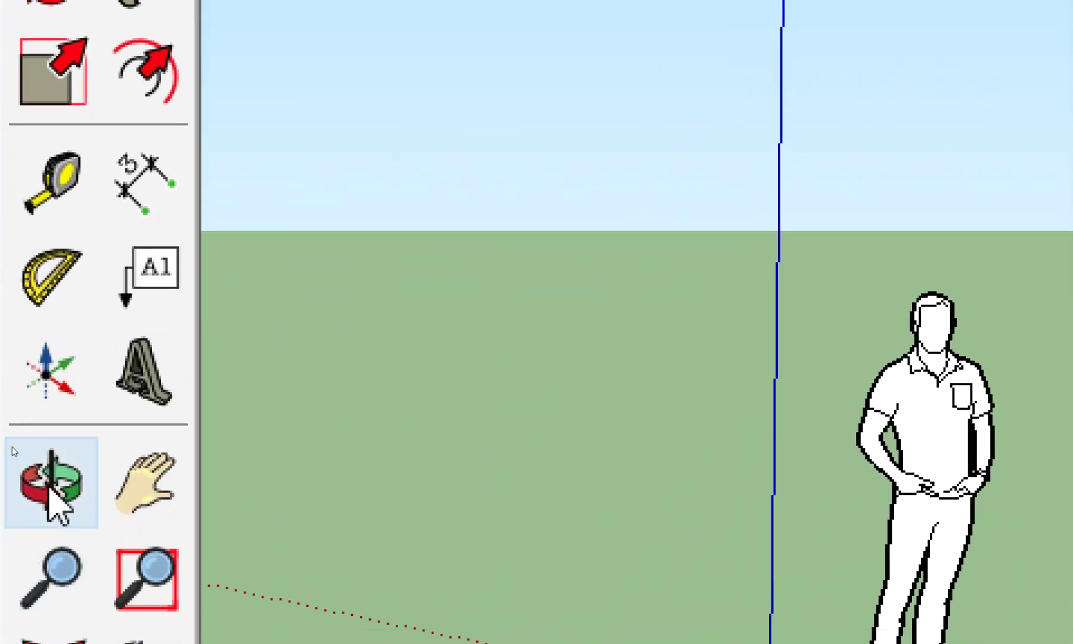
click(48, 485)
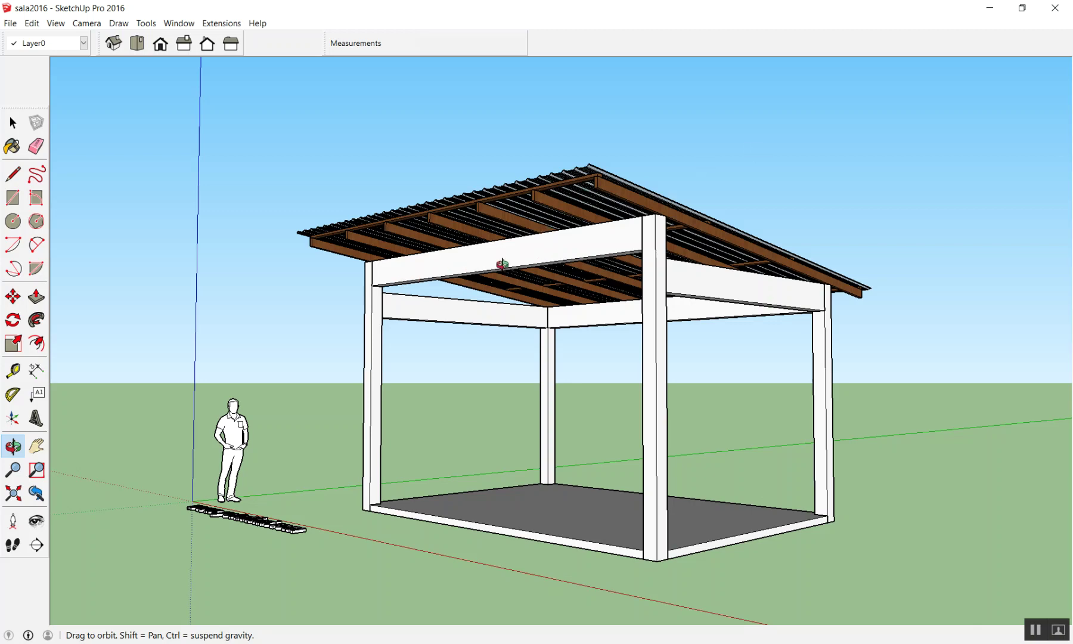
- Orbit the camera around the pavilion from below and above toward a front-left view
mouse_move(502, 268)
mouse_down()
mouse_move(838, 90)
mouse_move(129, 332)
mouse_move(359, 108)
mouse_move(444, 446)
mouse_up()
mouse_move(91, 304)
mouse_down()
mouse_move(135, 325)
mouse_move(510, 299)
mouse_move(146, 330)
mouse_move(266, 424)
mouse_move(366, 365)
mouse_move(521, 357)
mouse_move(496, 400)
mouse_move(391, 406)
mouse_move(211, 343)
mouse_move(318, 200)
mouse_move(168, 172)
mouse_move(165, 287)
mouse_move(587, 2)
mouse_move(661, 21)
mouse_move(675, 59)
mouse_move(577, 352)
mouse_move(508, 411)
mouse_move(495, 191)
mouse_move(238, 167)
mouse_up()
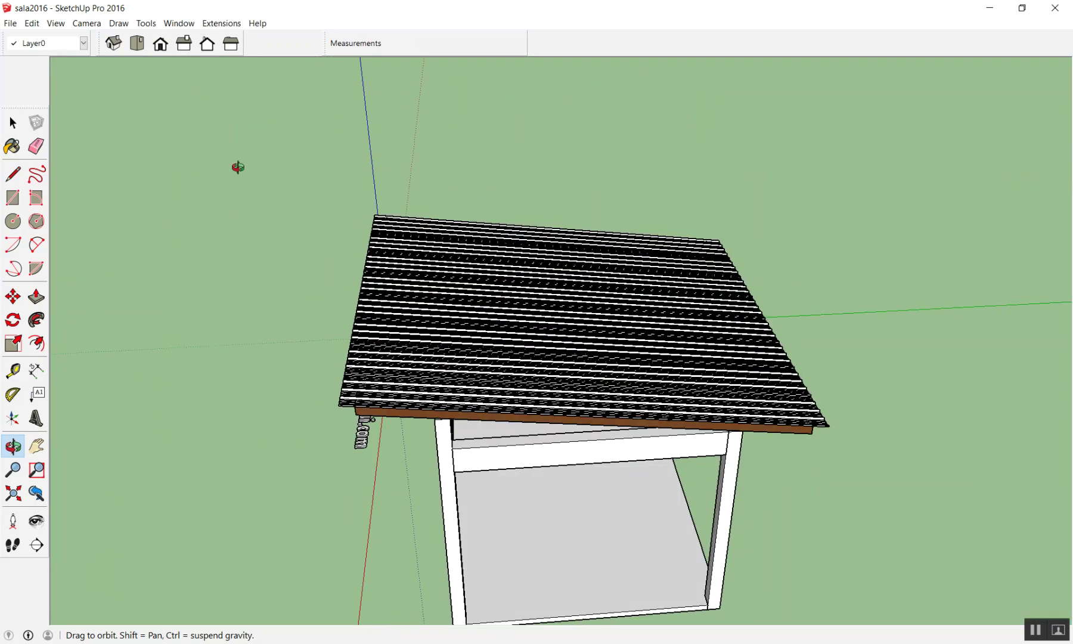
mouse_move(498, 282)
mouse_down()
mouse_move(580, 410)
mouse_move(582, 184)
mouse_move(245, 345)
mouse_move(499, 304)
mouse_move(603, 199)
mouse_move(456, 399)
mouse_move(274, 415)
mouse_move(264, 376)
mouse_move(110, 299)
mouse_move(157, 309)
mouse_up()
- Zoom in and out to frame the front-left perspective of roof, posts and figure
scroll(316, 285, up, 2)
scroll(524, 280, down, 4)
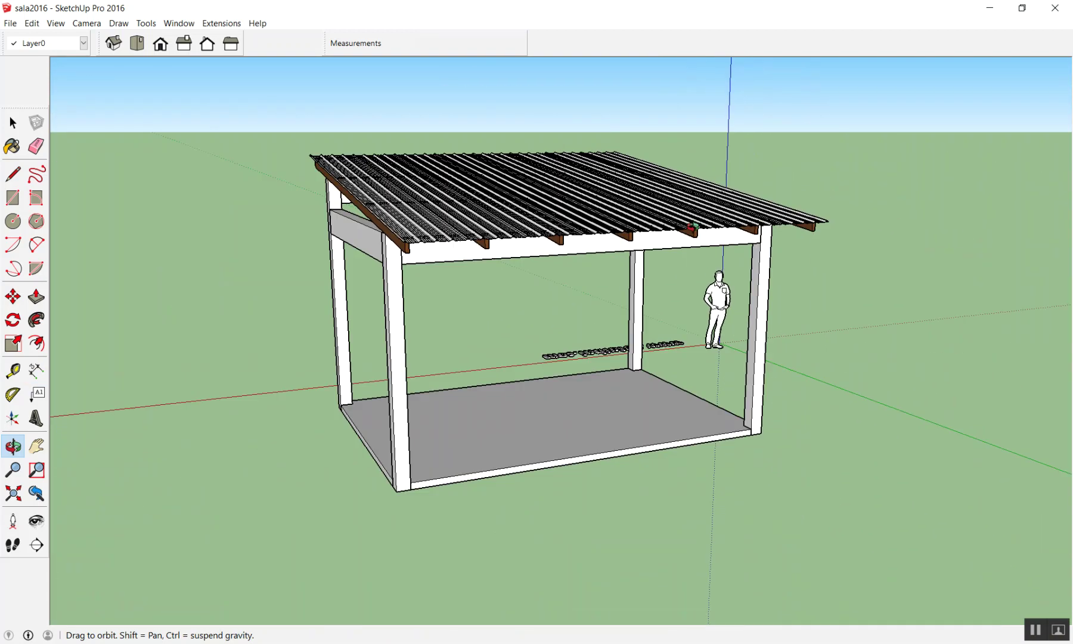
scroll(486, 270, up, 1)
scroll(480, 262, up, 3)
scroll(459, 277, down, 5)
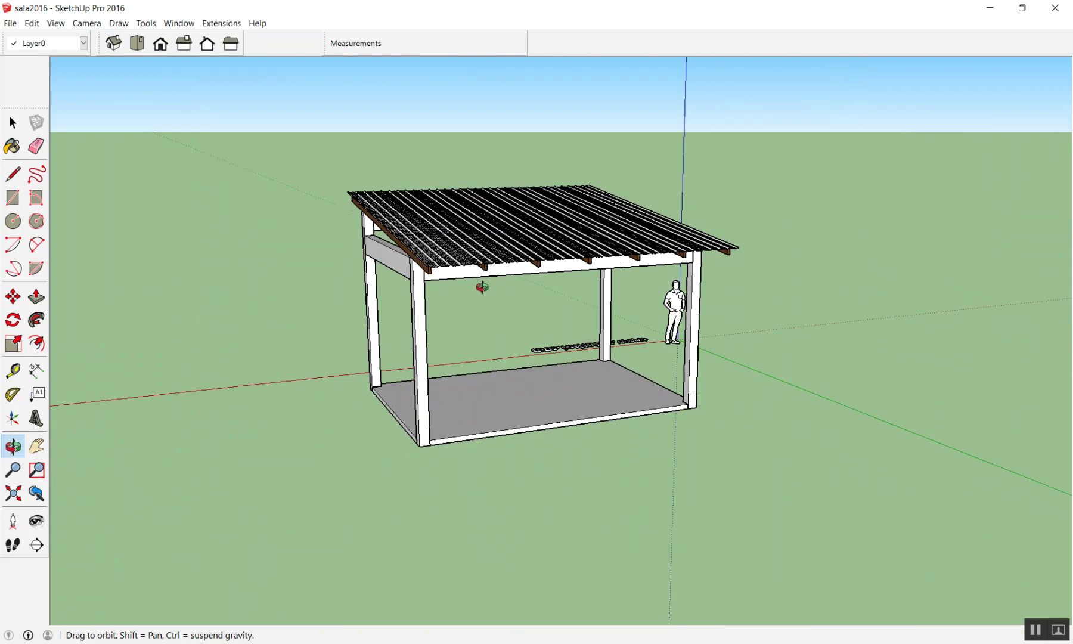
scroll(471, 274, up, 4)
scroll(415, 159, up, 2)
scroll(407, 234, up, 2)
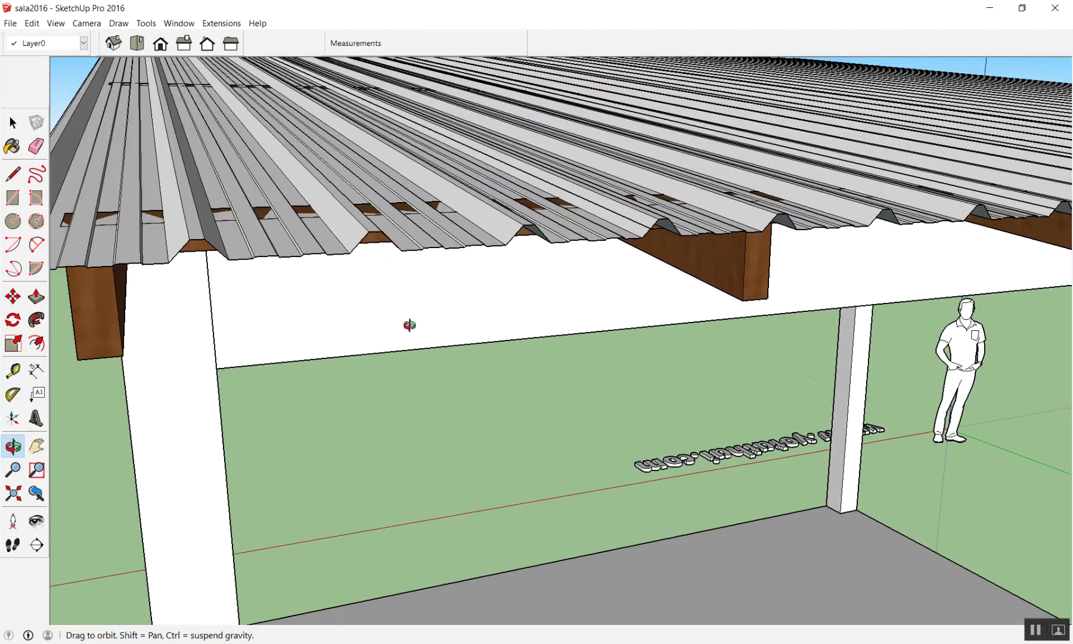
scroll(407, 328, up, 1)
scroll(409, 306, down, 3)
scroll(405, 310, down, 2)
scroll(402, 312, down, 1)
scroll(401, 316, up, 1)
scroll(401, 316, up, 2)
scroll(435, 280, down, 3)
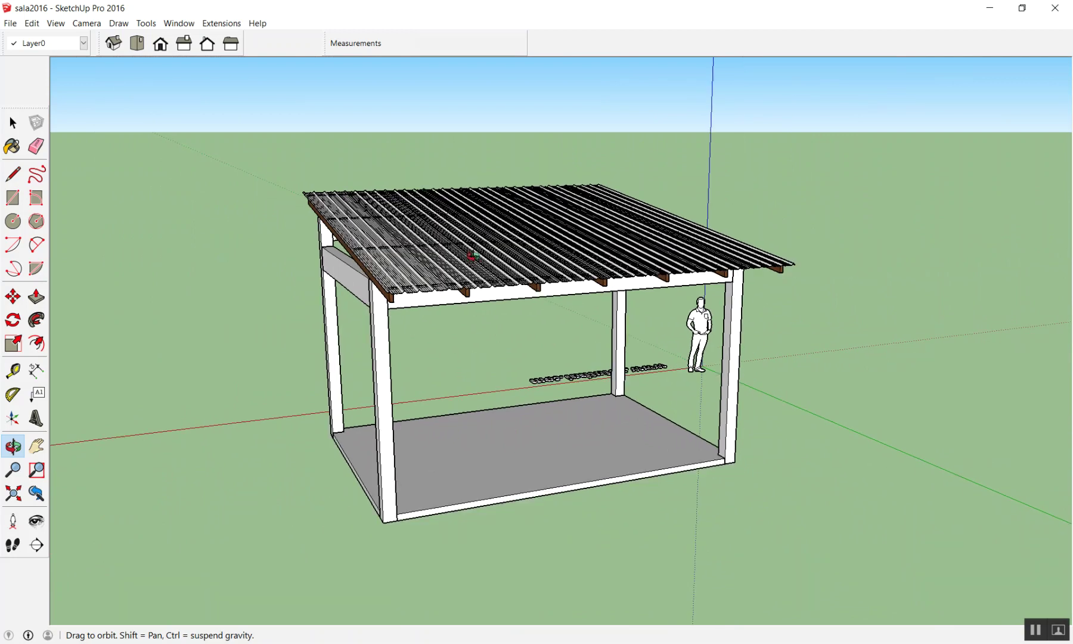
scroll(471, 256, down, 1)
scroll(469, 257, up, 1)
scroll(468, 258, up, 2)
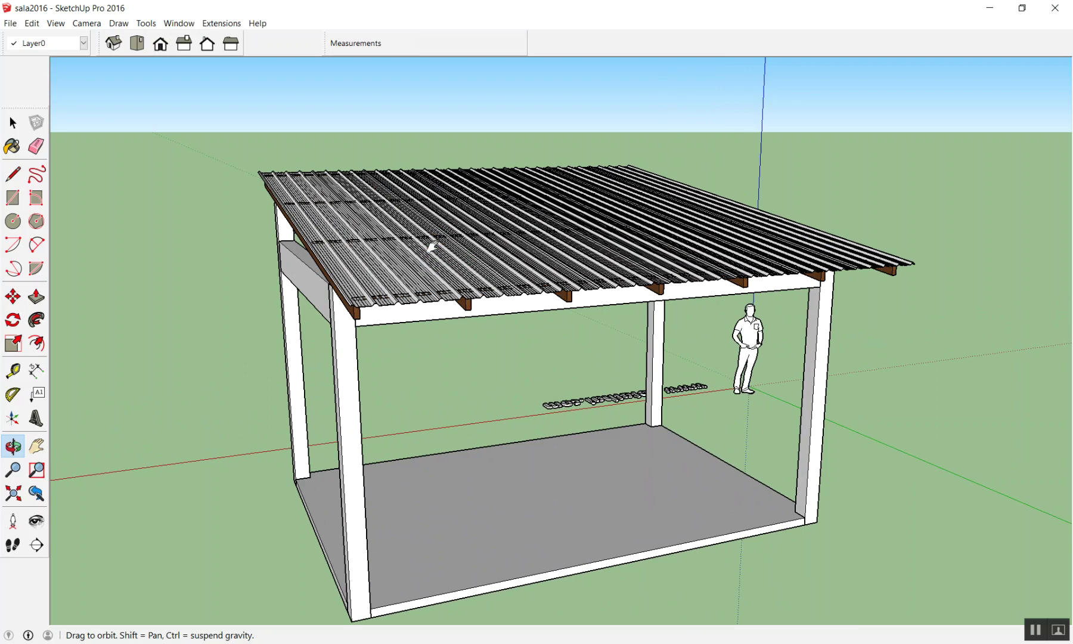
- Orbit and zoom to a slightly rotated, lower view of the pavilion, then return to Select
mouse_move(518, 231)
mouse_down()
mouse_move(715, 184)
mouse_move(501, 231)
mouse_up()
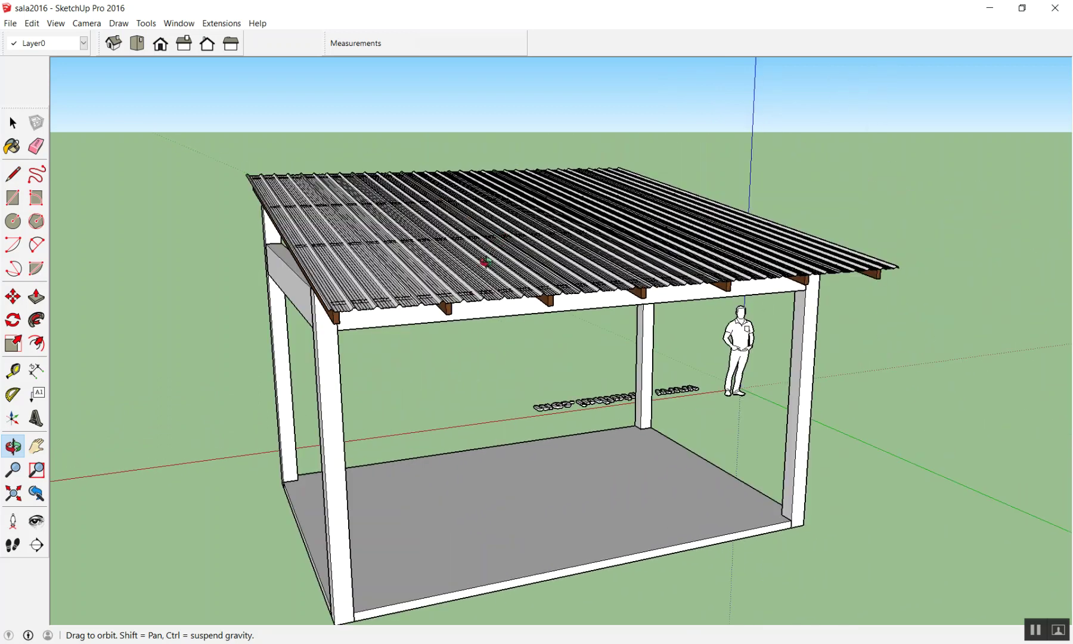
scroll(485, 261, up, 2)
scroll(476, 260, up, 4)
mouse_move(503, 256)
mouse_down()
mouse_move(809, 185)
mouse_move(395, 245)
mouse_move(614, 233)
mouse_move(577, 174)
mouse_move(466, 426)
mouse_move(702, 108)
mouse_move(636, 393)
mouse_move(572, 334)
mouse_move(709, 307)
mouse_move(536, 250)
mouse_move(485, 204)
mouse_up()
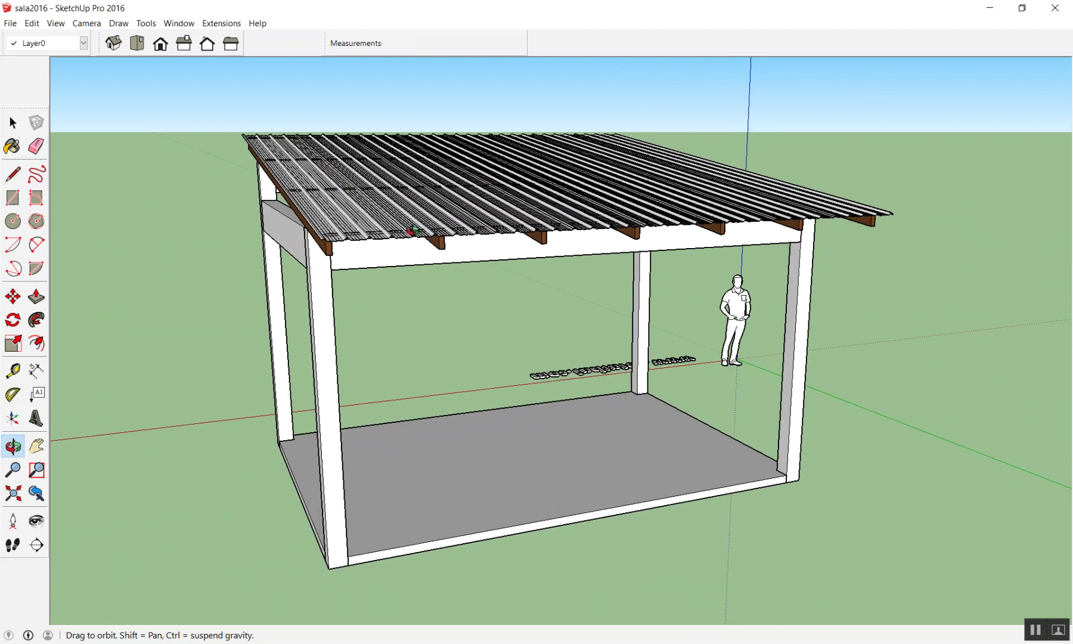
key(space)
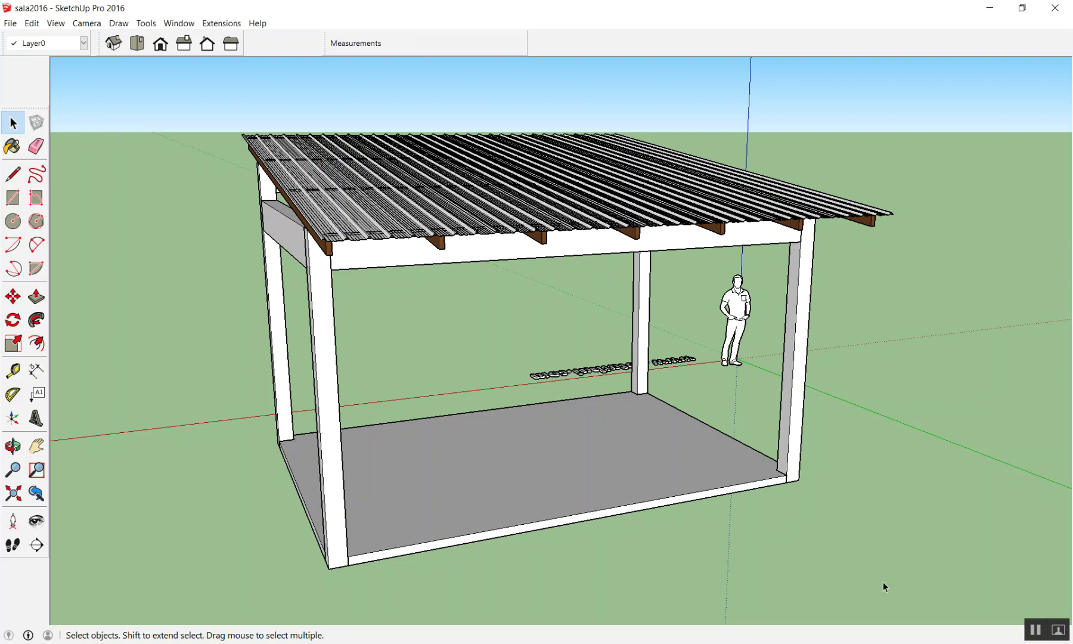
- Orbit above the shelter, zoom in, swing down to a side view and back, then select
middle_drag(899, 547, 617, 300)
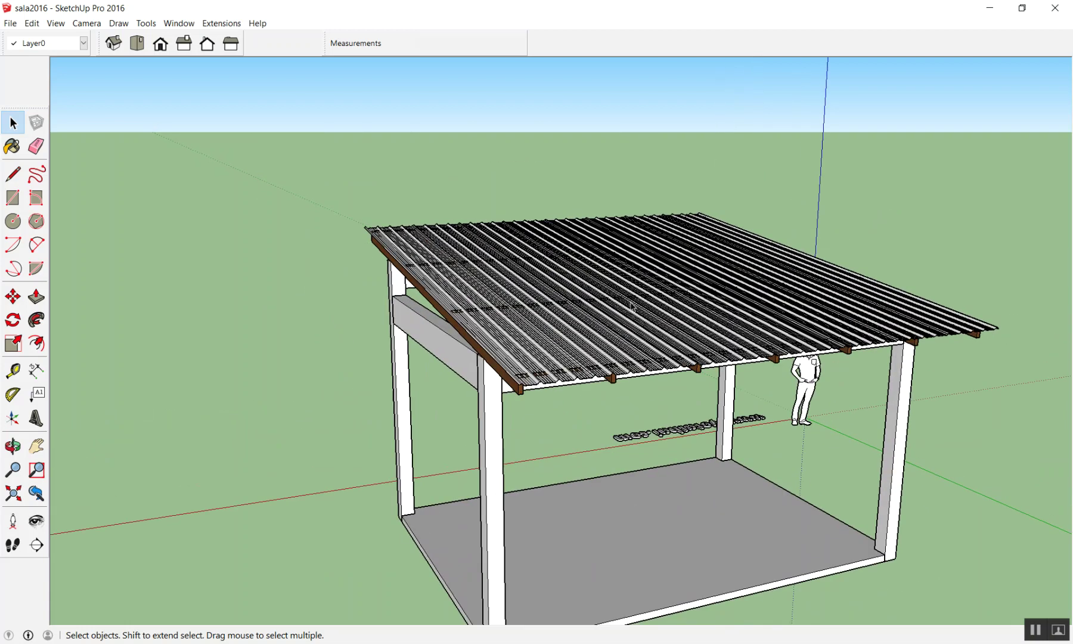
mouse_move(658, 313)
middle_down()
mouse_move(470, 214)
mouse_move(750, 199)
mouse_move(781, 428)
mouse_move(890, 316)
mouse_move(819, 242)
mouse_move(858, 334)
mouse_move(886, 208)
mouse_move(888, 370)
mouse_move(819, 127)
mouse_move(953, 335)
mouse_move(787, 126)
mouse_move(953, 214)
mouse_move(656, 179)
mouse_move(479, 199)
mouse_move(984, 137)
mouse_move(930, 179)
mouse_move(875, 325)
middle_up()
scroll(459, 382, up, 3)
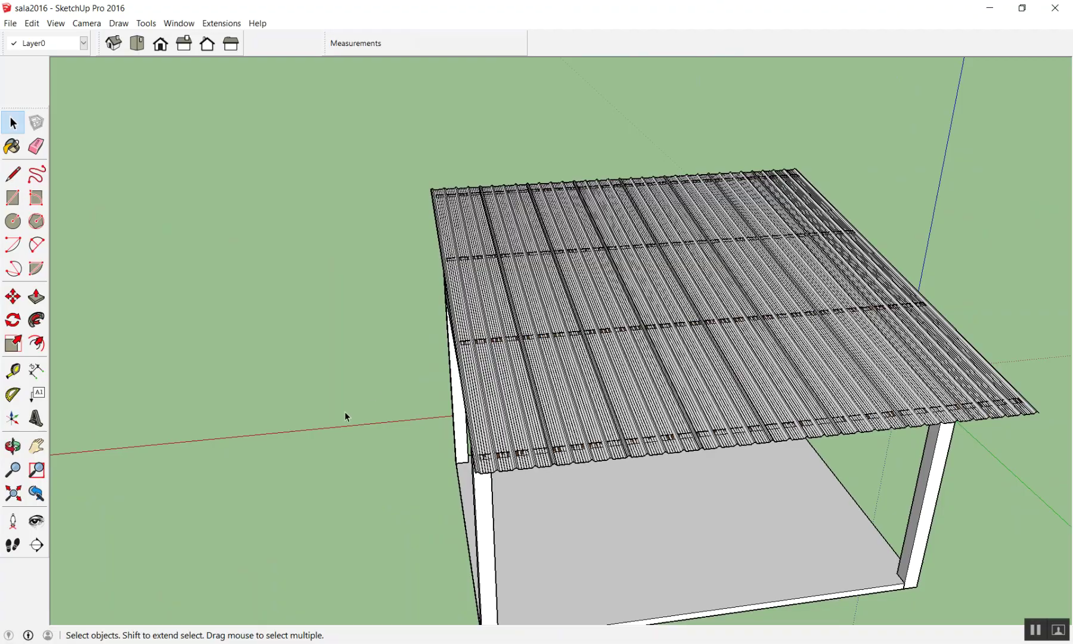
mouse_move(305, 376)
middle_down()
mouse_move(823, 379)
mouse_move(775, 219)
mouse_move(454, 285)
mouse_move(910, 125)
mouse_move(882, 395)
mouse_move(556, 273)
mouse_move(1066, 46)
mouse_move(671, 47)
mouse_move(854, 79)
mouse_move(856, 328)
mouse_move(931, 79)
mouse_move(652, 328)
mouse_move(998, 96)
mouse_move(665, 290)
mouse_move(874, 122)
mouse_move(850, 162)
mouse_move(548, 153)
mouse_move(1063, 67)
mouse_move(664, 297)
mouse_move(898, 43)
mouse_move(747, 170)
mouse_move(892, 87)
middle_up()
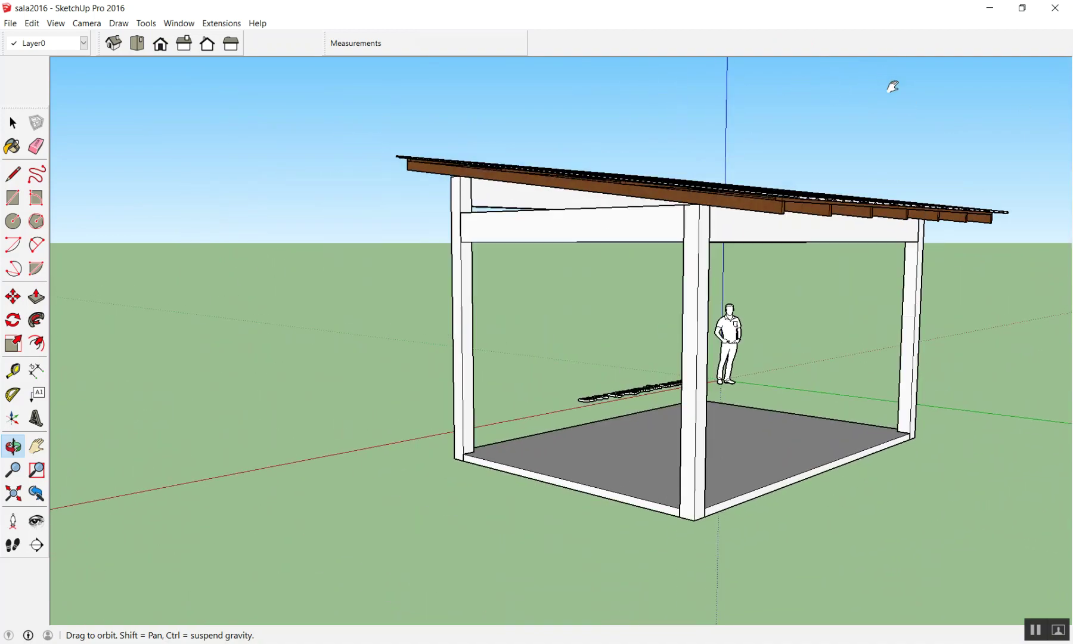
key(space)
- Orbit up over the corrugated roof to a higher, closer angle and return to Select
mouse_move(660, 223)
middle_down()
mouse_move(581, 337)
mouse_move(685, 209)
mouse_move(752, 289)
mouse_move(532, 327)
mouse_move(955, 243)
mouse_move(728, 264)
mouse_move(959, 200)
mouse_move(626, 238)
mouse_move(1006, 245)
mouse_move(742, 202)
mouse_move(687, 336)
mouse_move(598, 484)
mouse_move(958, 295)
mouse_move(701, 223)
mouse_move(961, 332)
mouse_move(566, 477)
mouse_move(845, 390)
mouse_move(554, 320)
mouse_move(894, 334)
mouse_move(596, 286)
mouse_move(686, 262)
mouse_move(624, 254)
middle_up()
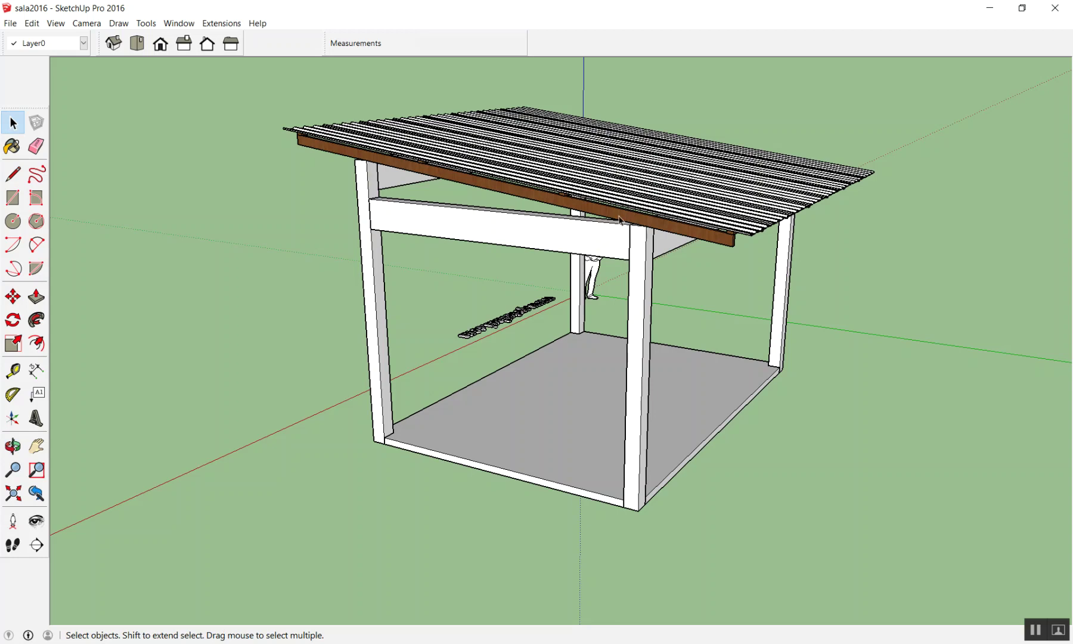
scroll(621, 238, down, 3)
scroll(582, 251, down, 3)
scroll(578, 249, up, 3)
scroll(576, 249, down, 2)
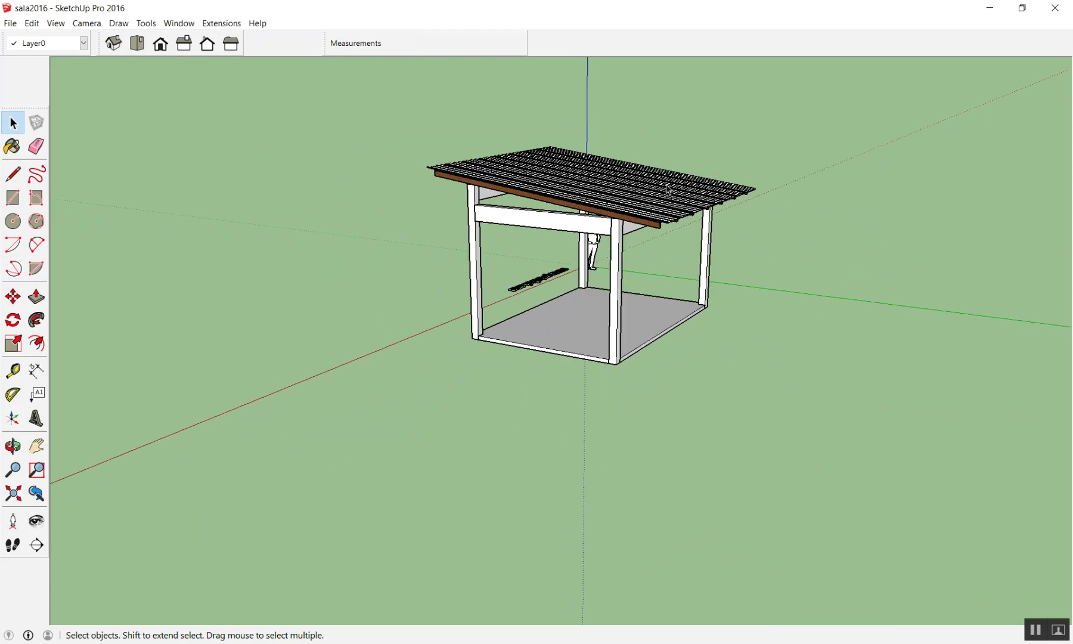
middle_drag(767, 295, 535, 258)
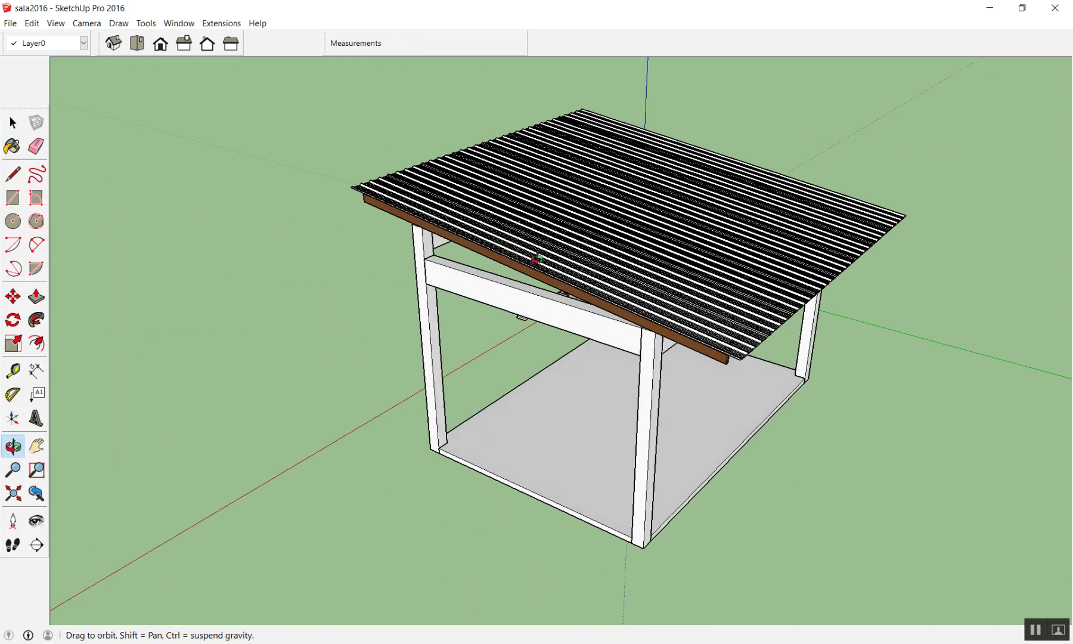
drag(535, 257, 430, 363)
key(space)
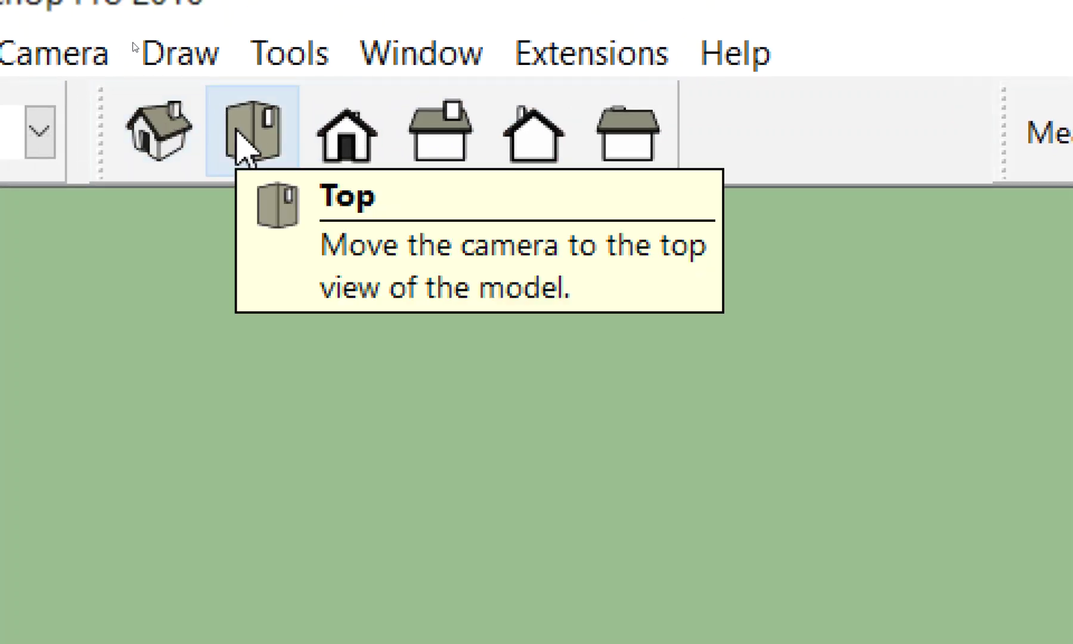
- Switch to Top view, zoom to frame the roof plan, and mark its lower edge with a red stroke
click(262, 126)
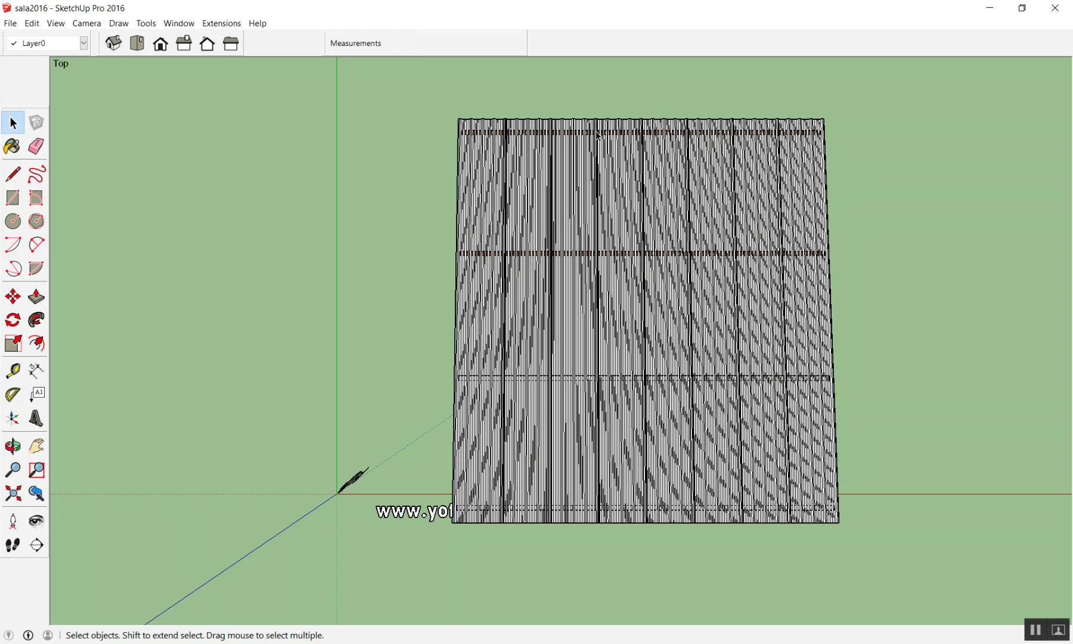
scroll(584, 155, up, 2)
scroll(585, 161, up, 2)
scroll(106, 208, up, 1)
scroll(110, 210, up, 2)
scroll(110, 209, down, 3)
scroll(319, 179, down, 2)
scroll(417, 173, down, 3)
scroll(447, 238, up, 2)
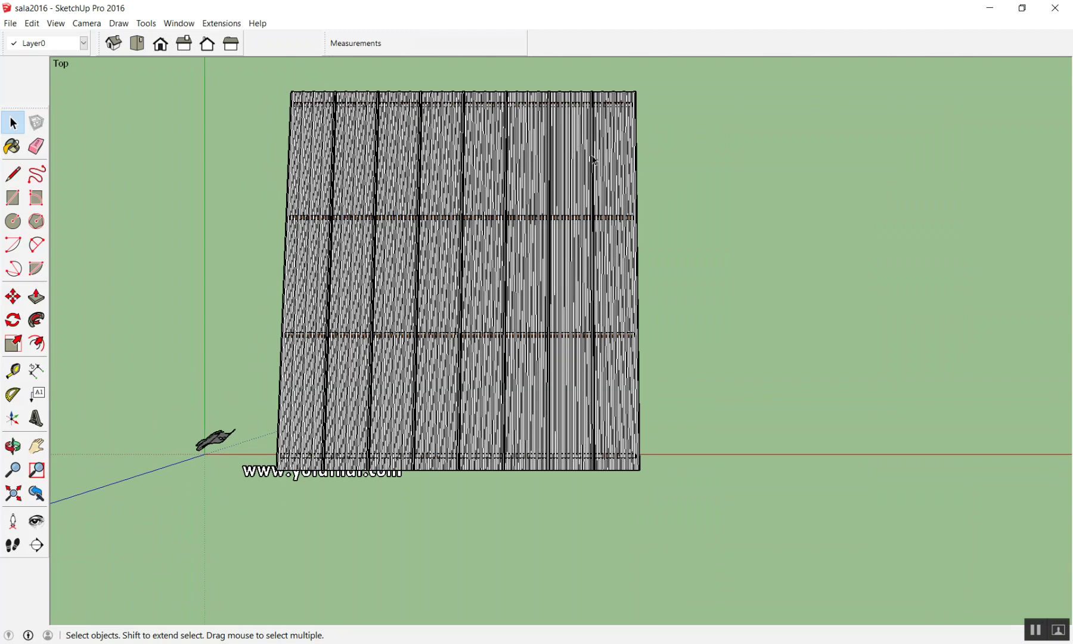
drag(228, 458, 749, 534)
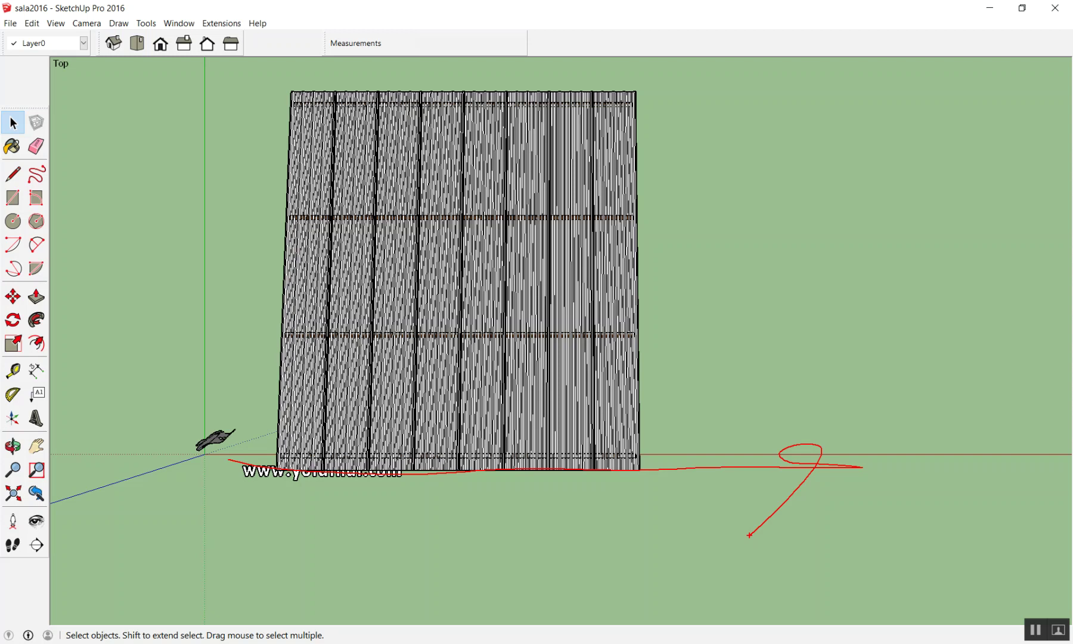
- Draw a green arrow, clear all marker strokes with Escape, and reframe the Top-view roof plan
mouse_move(222, 271)
mouse_down()
mouse_move(197, 159)
mouse_move(266, 154)
mouse_up()
key(Escape)
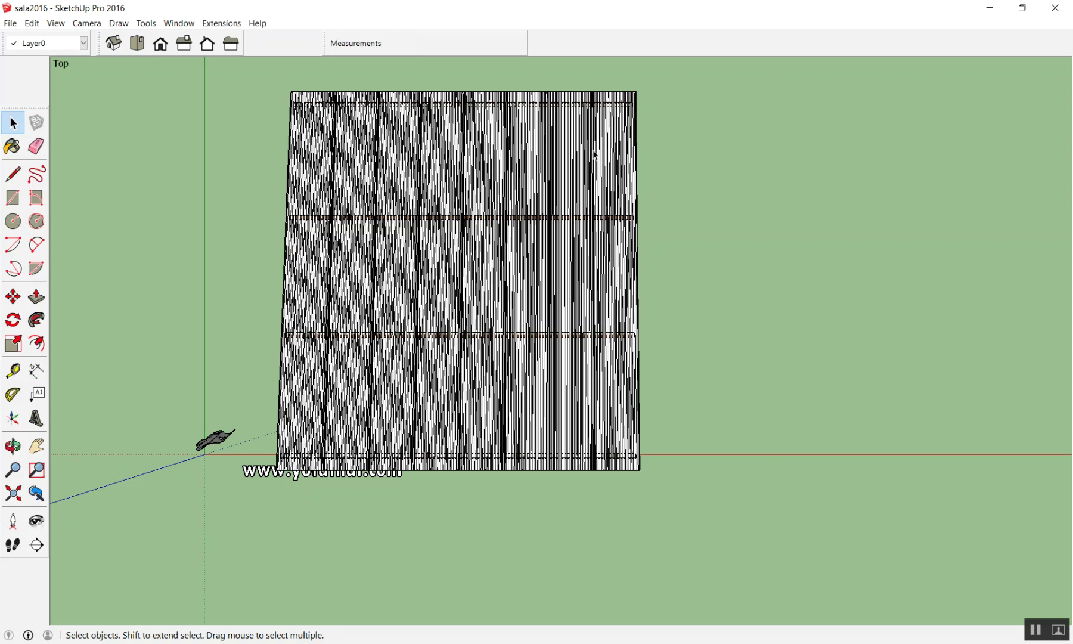
scroll(592, 160, down, 3)
scroll(553, 177, down, 2)
scroll(563, 361, up, 4)
scroll(586, 379, down, 2)
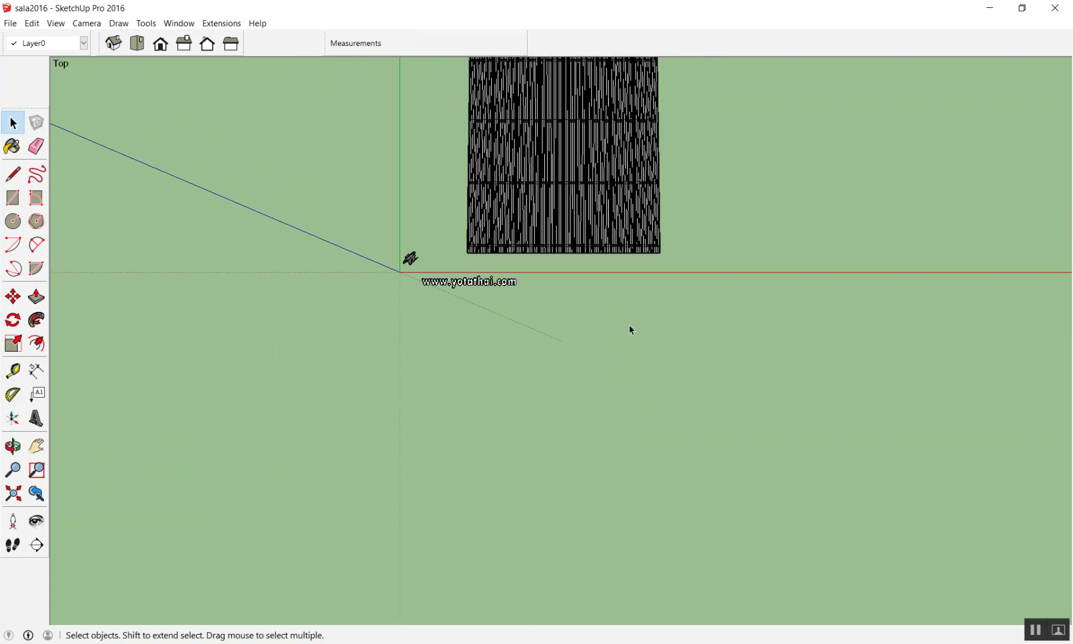
scroll(690, 191, up, 2)
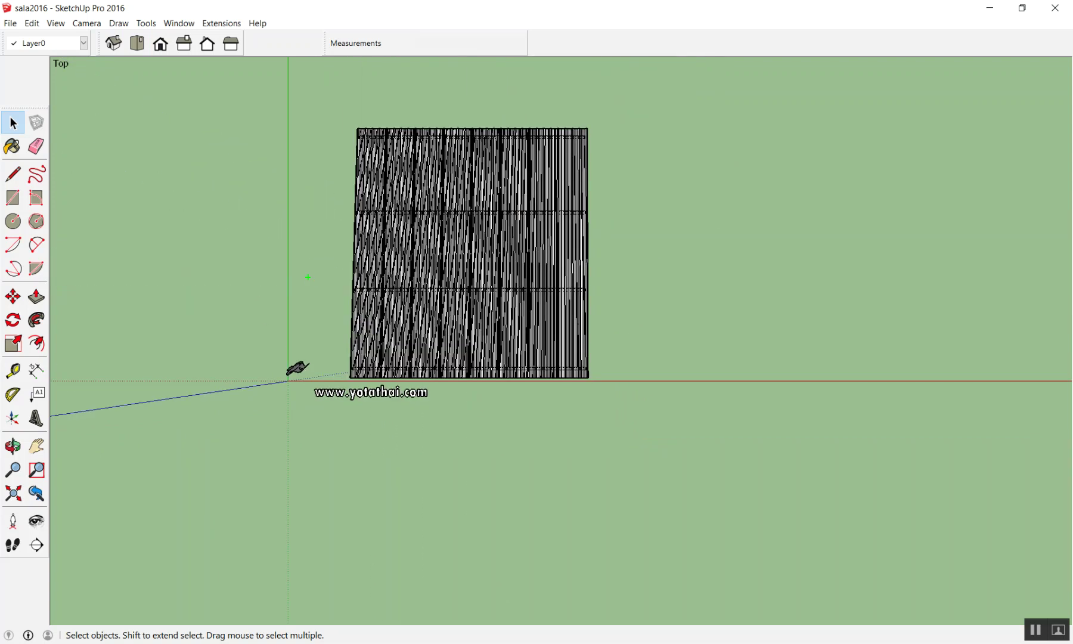
- Draw a green and red X right of the roof, a red 7 top left, and a red N bottom left
mouse_move(677, 376)
mouse_down()
mouse_move(752, 318)
mouse_move(749, 377)
mouse_up()
drag(664, 374, 782, 308)
drag(704, 301, 753, 389)
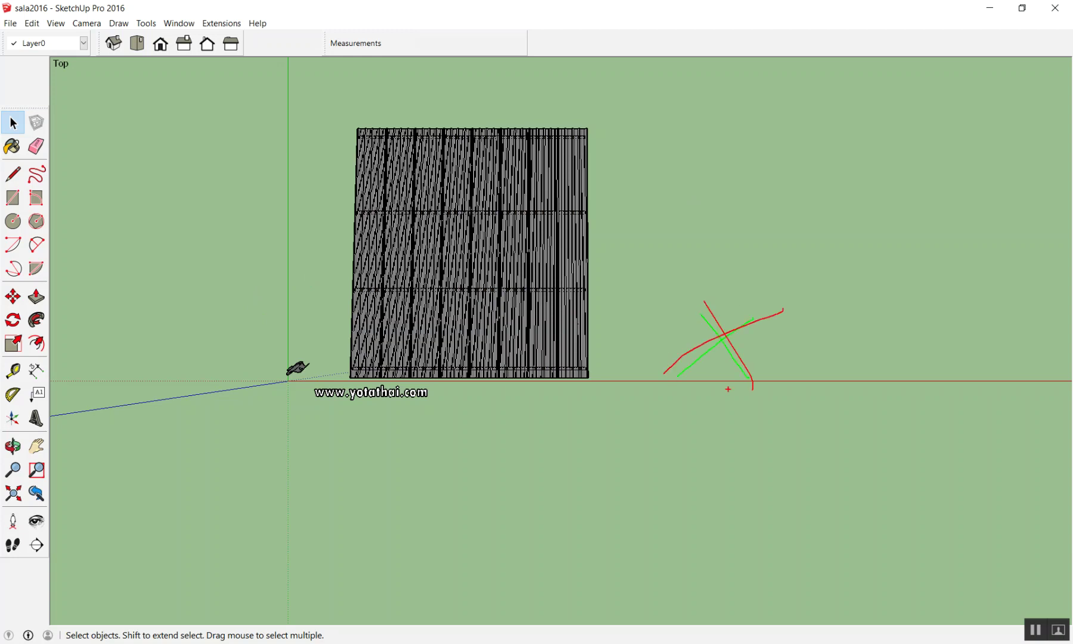
mouse_move(203, 105)
mouse_down()
mouse_move(225, 115)
mouse_move(220, 196)
mouse_up()
drag(99, 427, 197, 399)
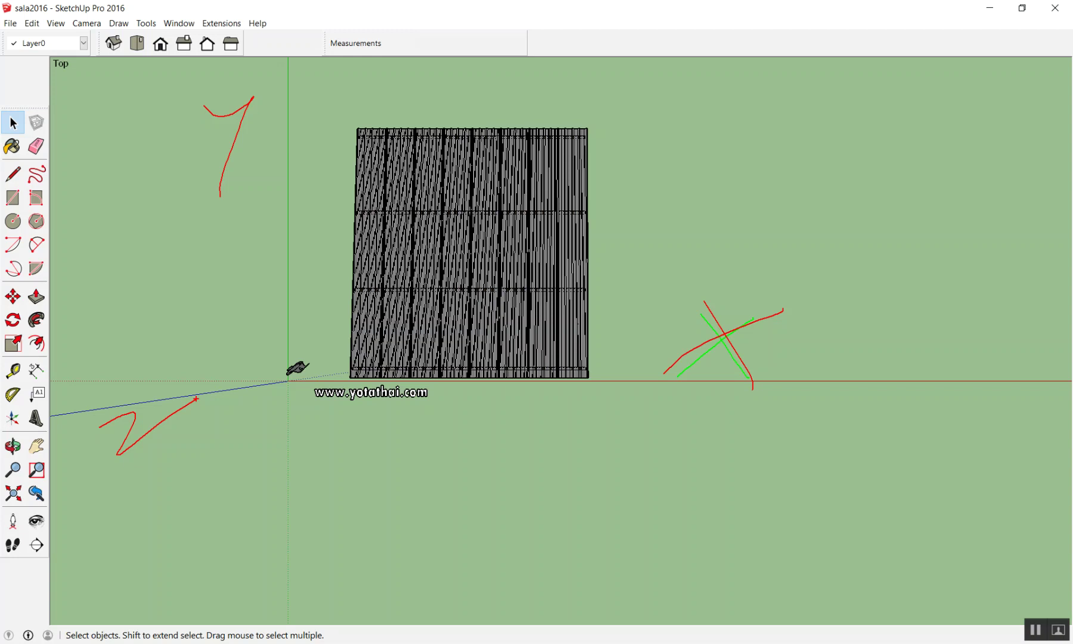
- Circle the building in red, add ellipses below, bottom and left lines, a dash, and loops
drag(930, 384, 871, 375)
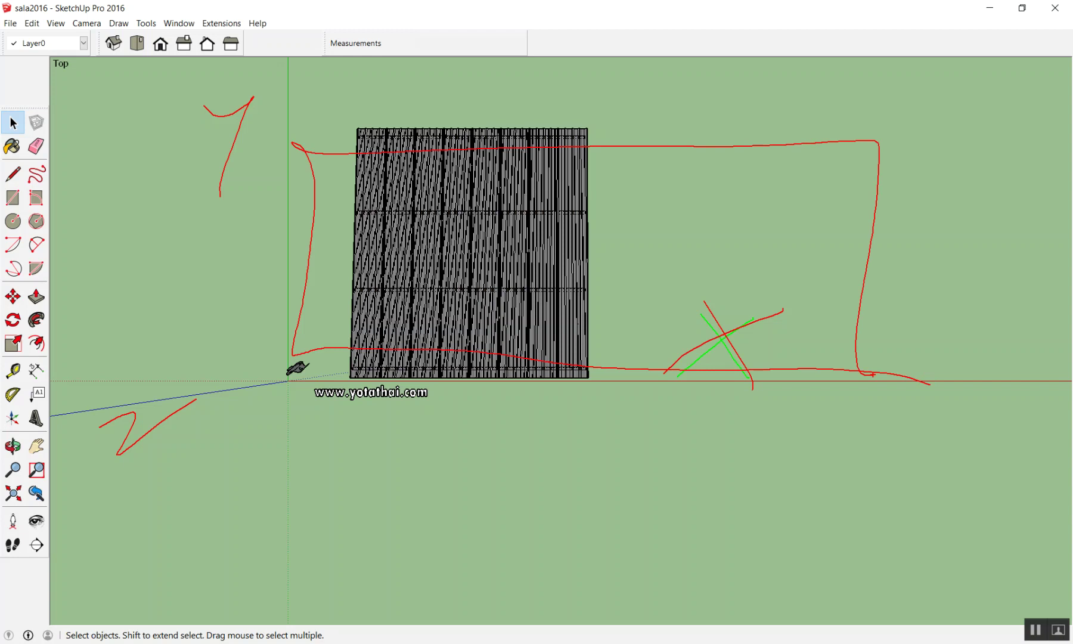
mouse_move(663, 425)
mouse_down()
mouse_move(589, 406)
mouse_move(508, 449)
mouse_up()
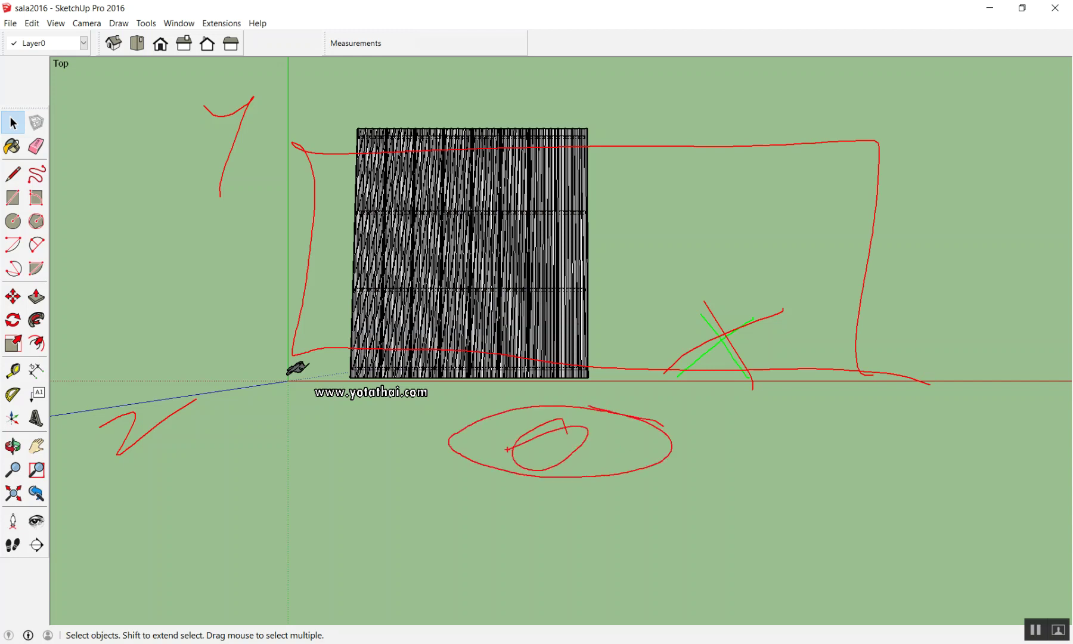
drag(328, 376, 899, 371)
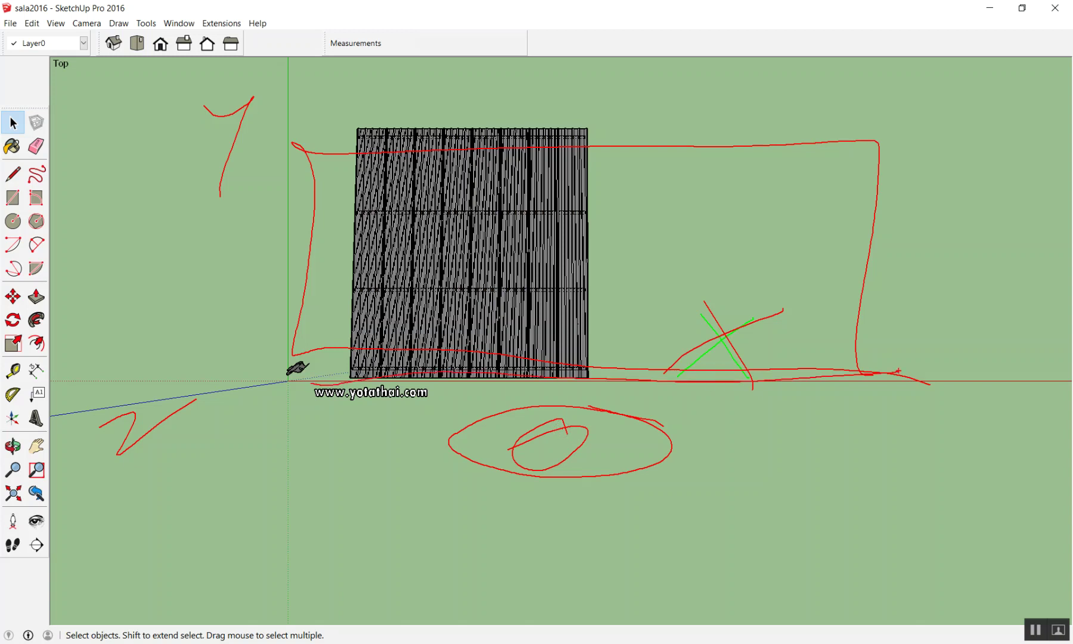
drag(282, 369, 281, 90)
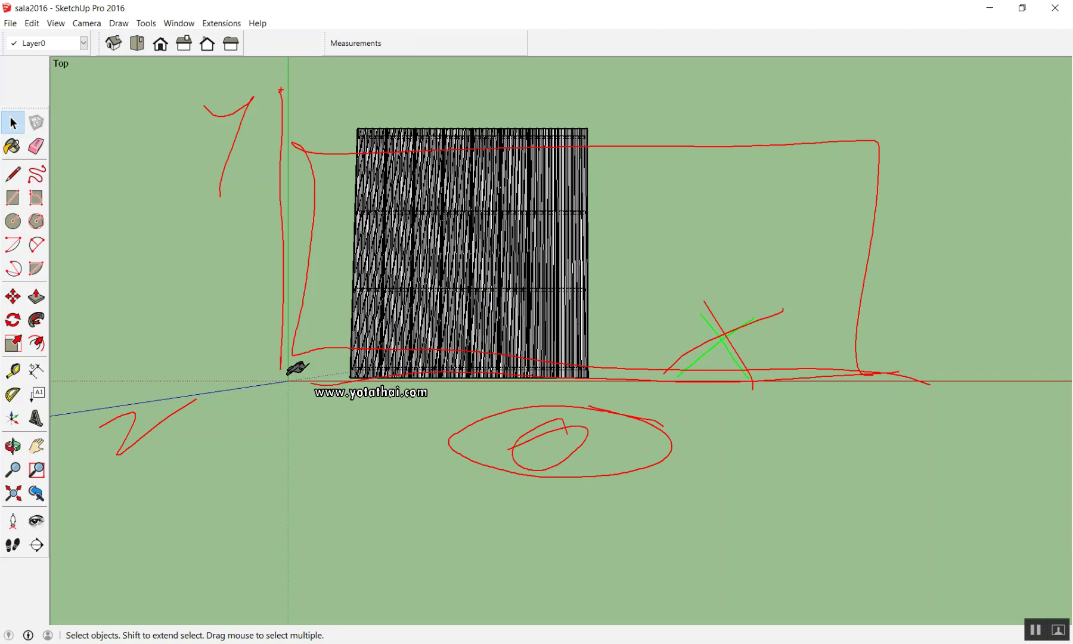
drag(711, 384, 724, 384)
drag(569, 419, 531, 436)
drag(646, 438, 621, 455)
drag(489, 421, 470, 403)
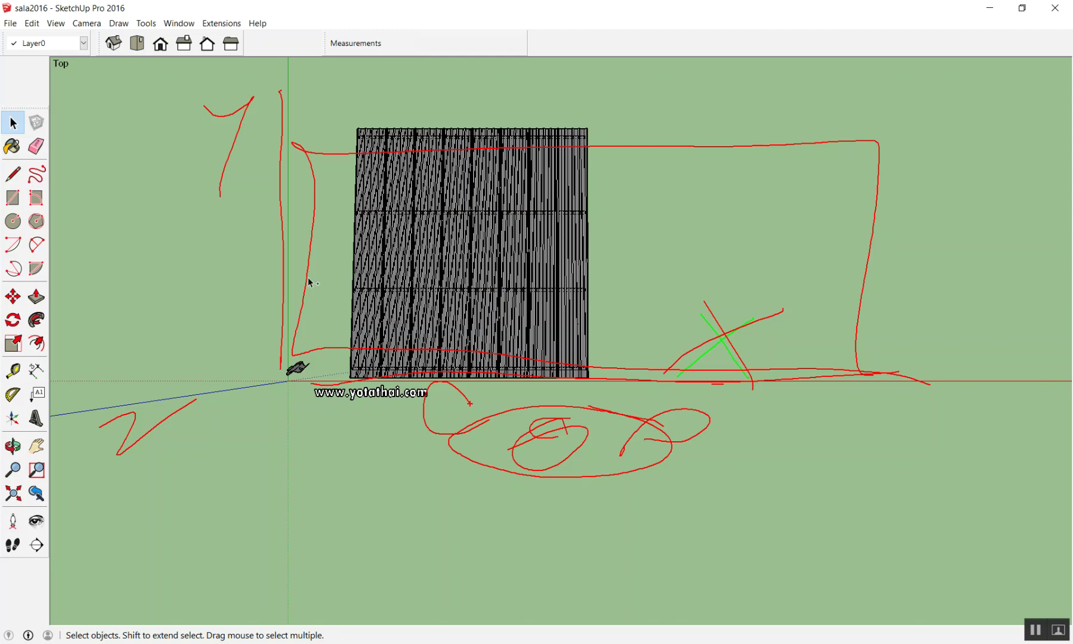
- Zoom out and orbit the pavilion away from the top view toward a perspective angle
scroll(308, 277, down, 3)
mouse_move(352, 323)
middle_down()
mouse_move(298, 161)
mouse_move(391, 440)
mouse_move(340, 272)
middle_up()
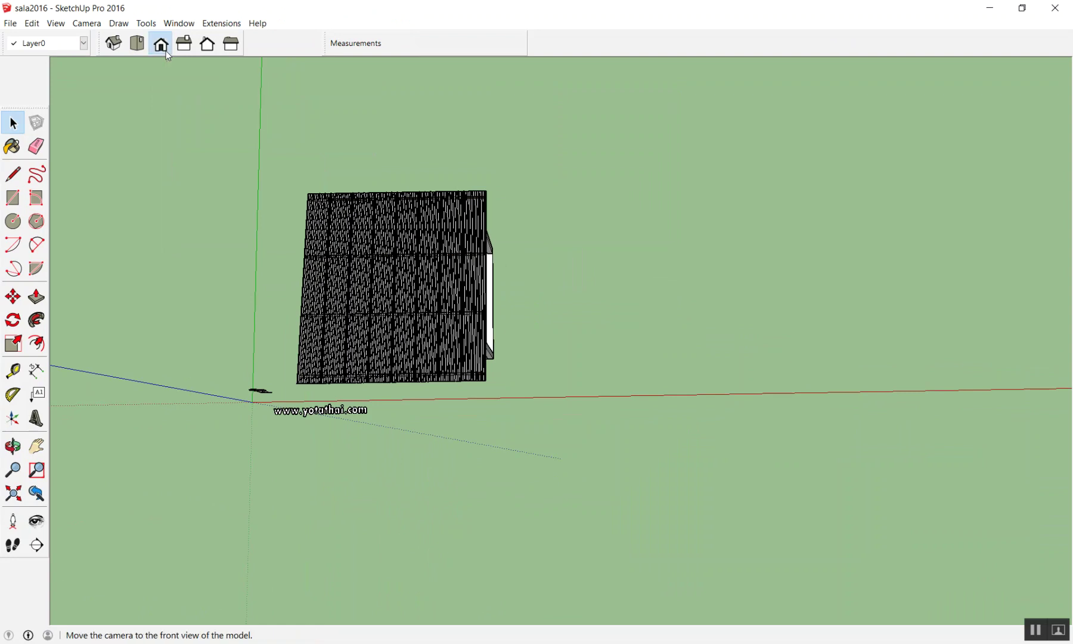
- Switch to the Front view and zoom in and out on the pavilion
click(160, 44)
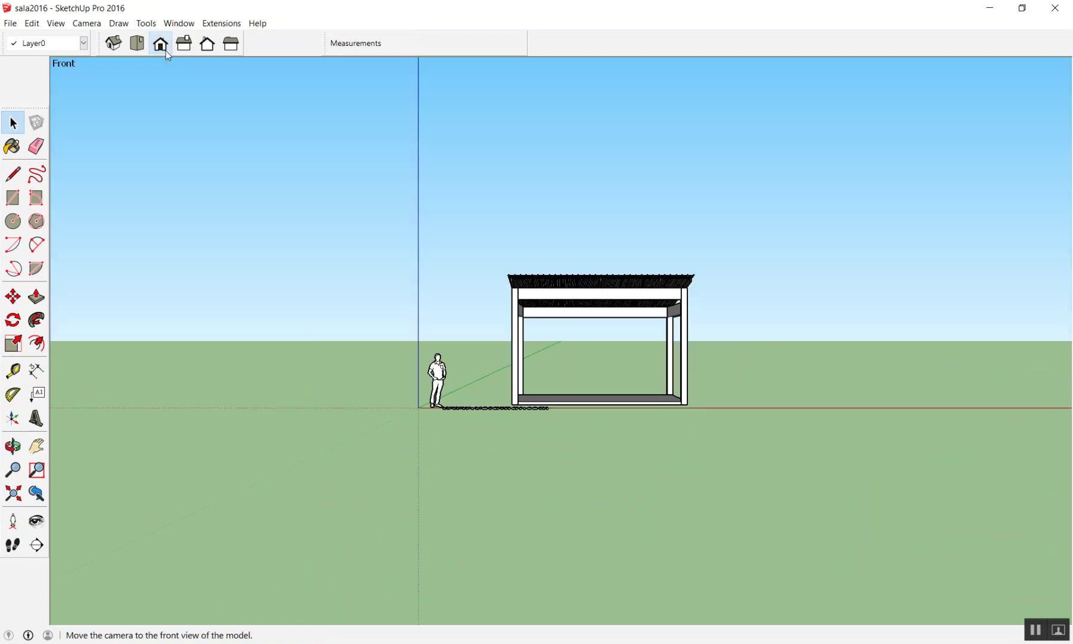
scroll(696, 362, up, 2)
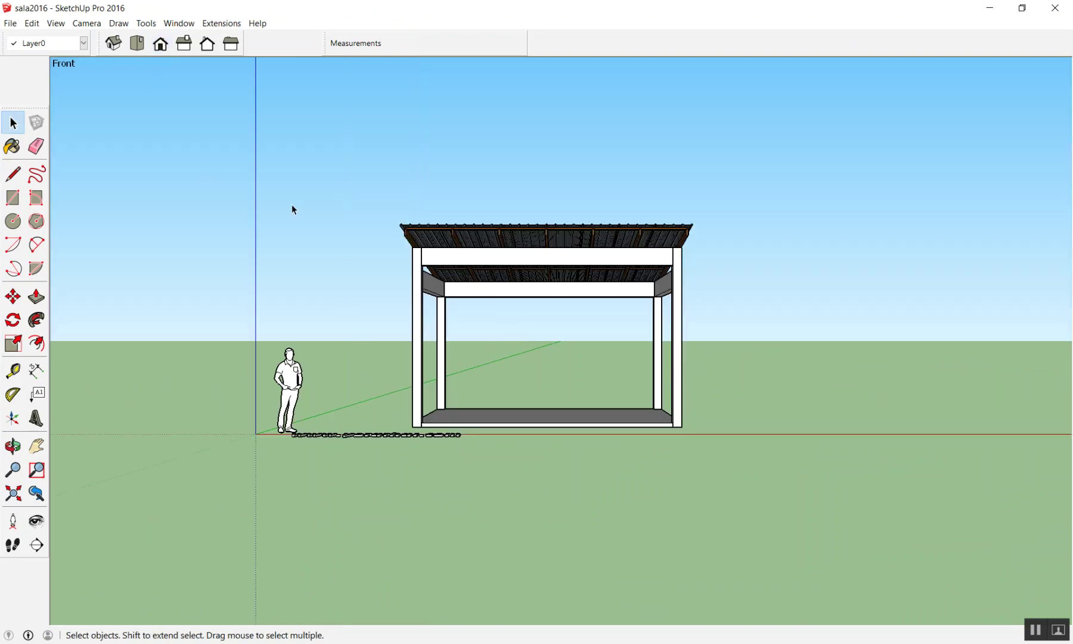
scroll(304, 206, down, 1)
scroll(317, 207, up, 2)
scroll(503, 344, up, 2)
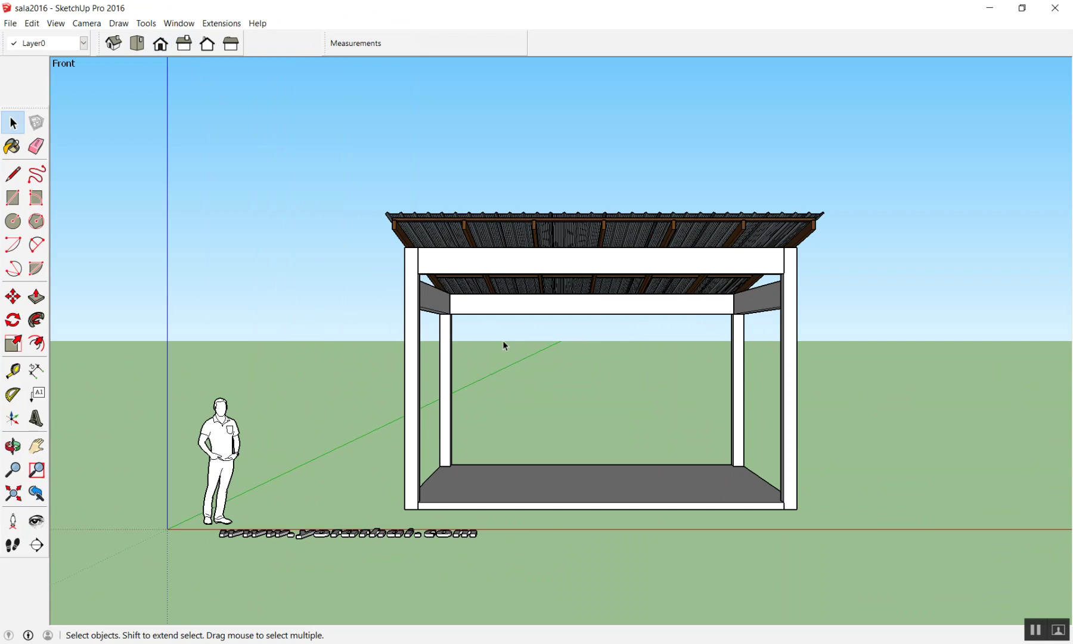
scroll(502, 341, down, 2)
scroll(559, 330, down, 1)
scroll(563, 449, down, 1)
scroll(552, 456, up, 1)
scroll(552, 455, up, 2)
scroll(620, 467, down, 2)
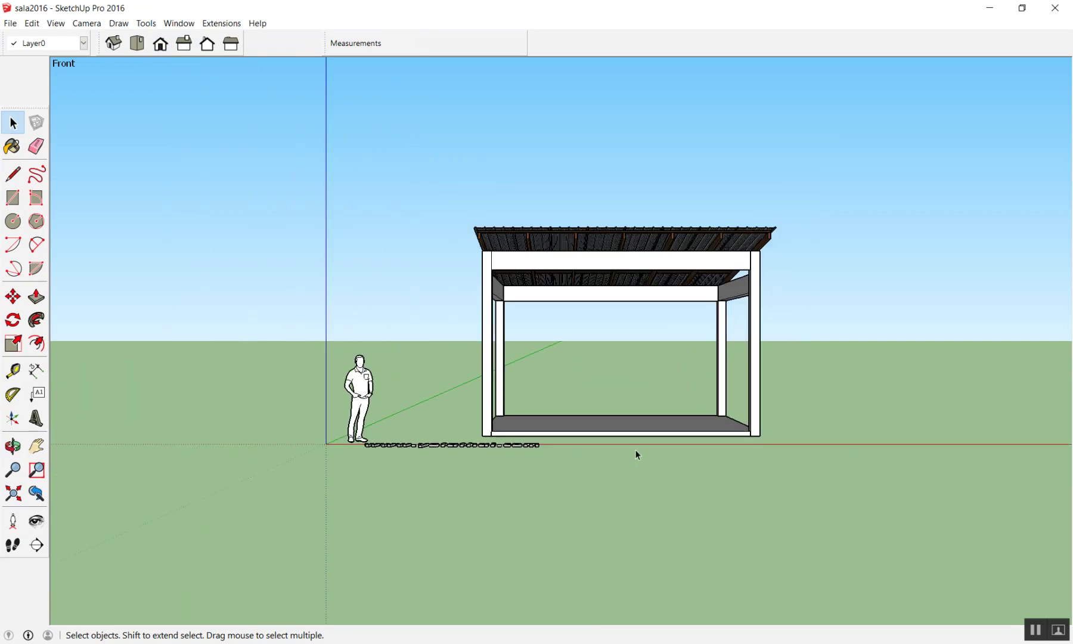
- Orbit the front elevation into an elevated three-quarter view of the pavilion
middle_drag(638, 453, 605, 575)
scroll(416, 454, down, 2)
scroll(451, 456, up, 1)
scroll(451, 457, up, 2)
mouse_move(644, 499)
middle_down()
mouse_move(642, 422)
mouse_move(618, 525)
mouse_move(664, 331)
mouse_move(621, 360)
mouse_move(615, 343)
mouse_move(585, 493)
mouse_move(606, 346)
mouse_move(614, 402)
mouse_move(567, 544)
mouse_move(623, 462)
mouse_move(624, 481)
mouse_move(536, 495)
middle_up()
scroll(634, 460, down, 2)
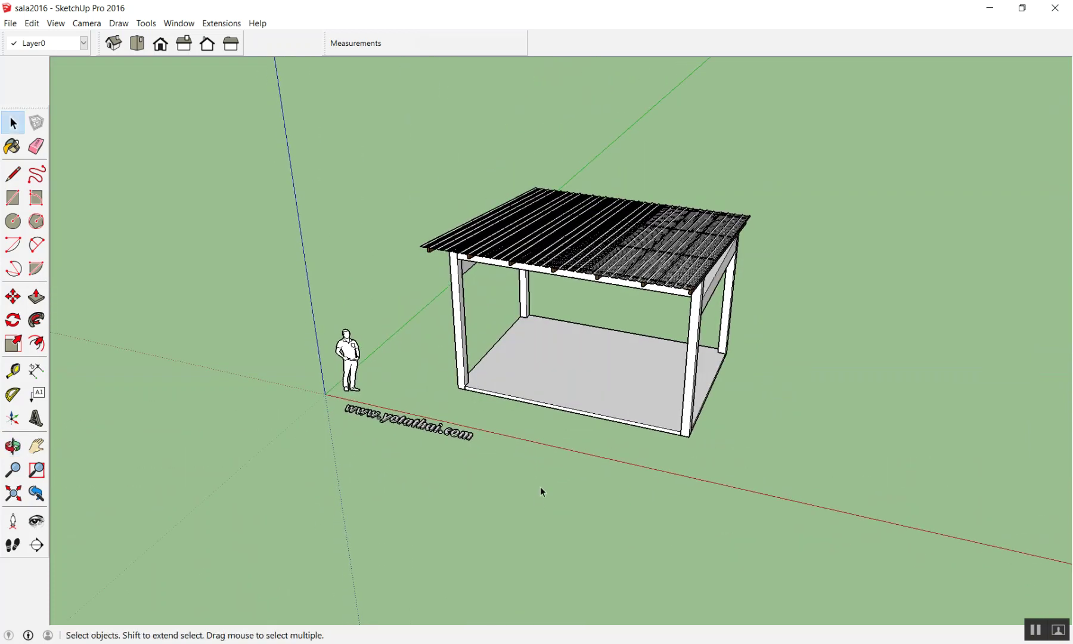
scroll(530, 471, up, 3)
scroll(517, 448, down, 3)
- Window-select then deselect the pavilion, return to Front view, and open the Camera menu
drag(418, 131, 826, 451)
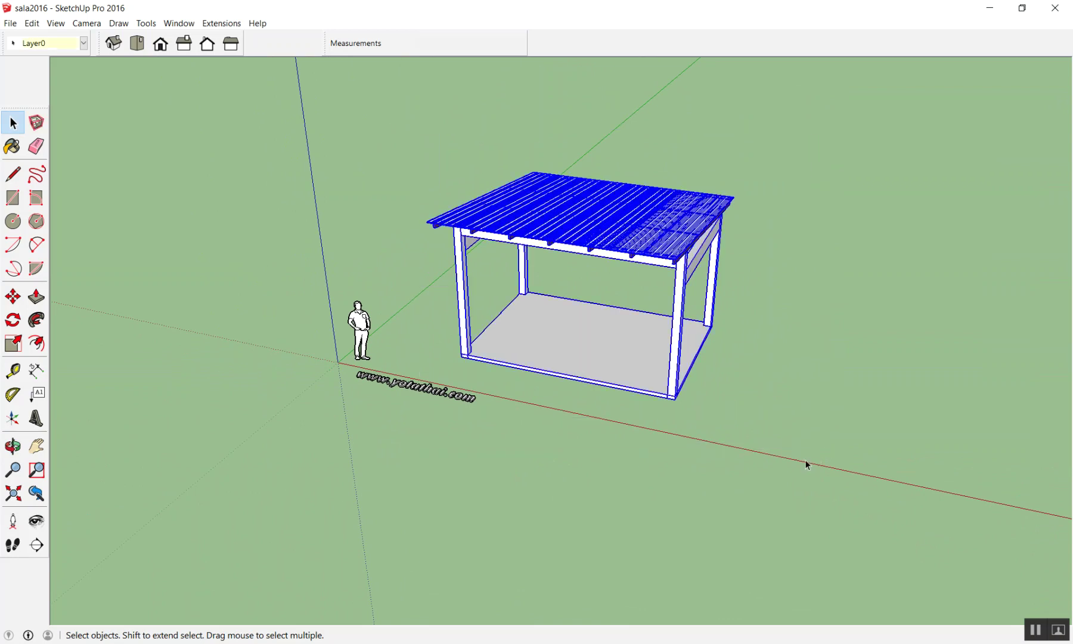
click(819, 309)
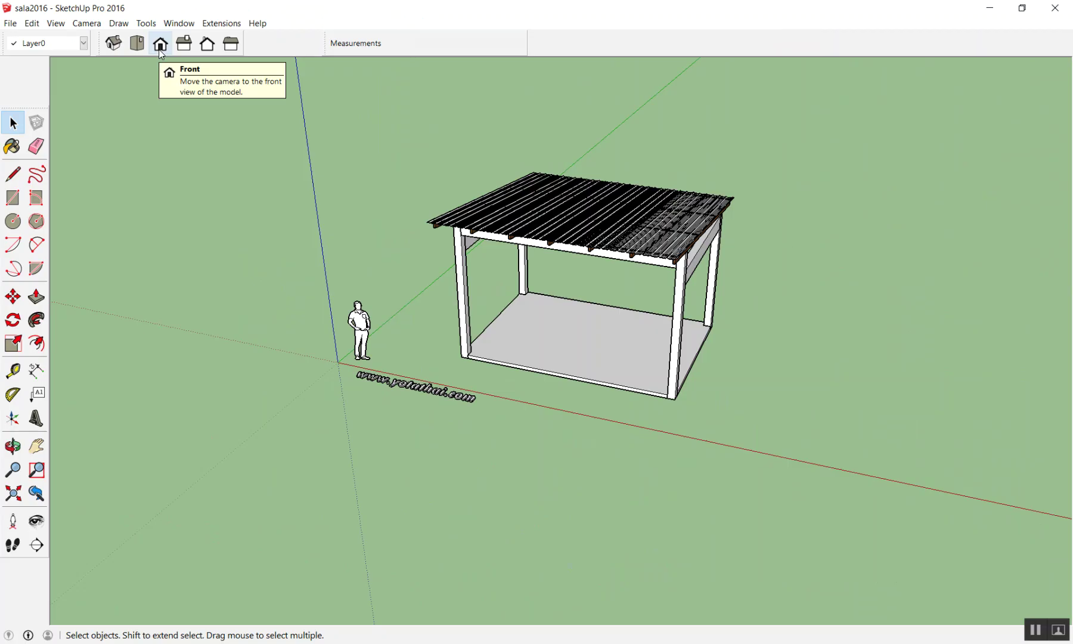
click(161, 84)
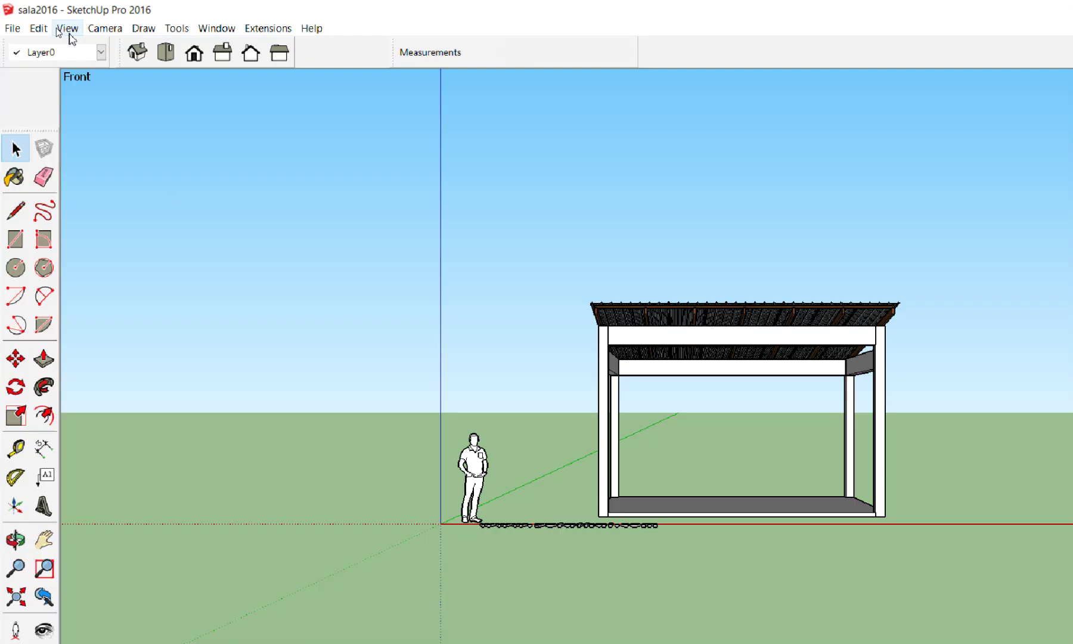
click(67, 28)
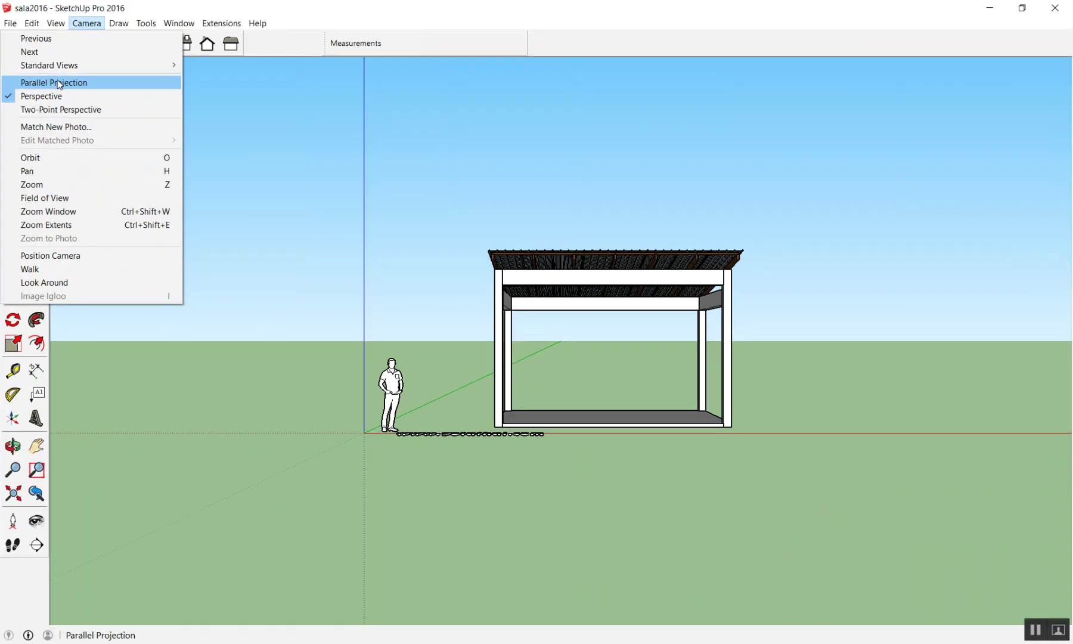
- Switch the camera to Parallel Projection and orbit the front elevation into an oblique 3D view
click(59, 84)
scroll(651, 356, up, 1)
scroll(715, 370, up, 3)
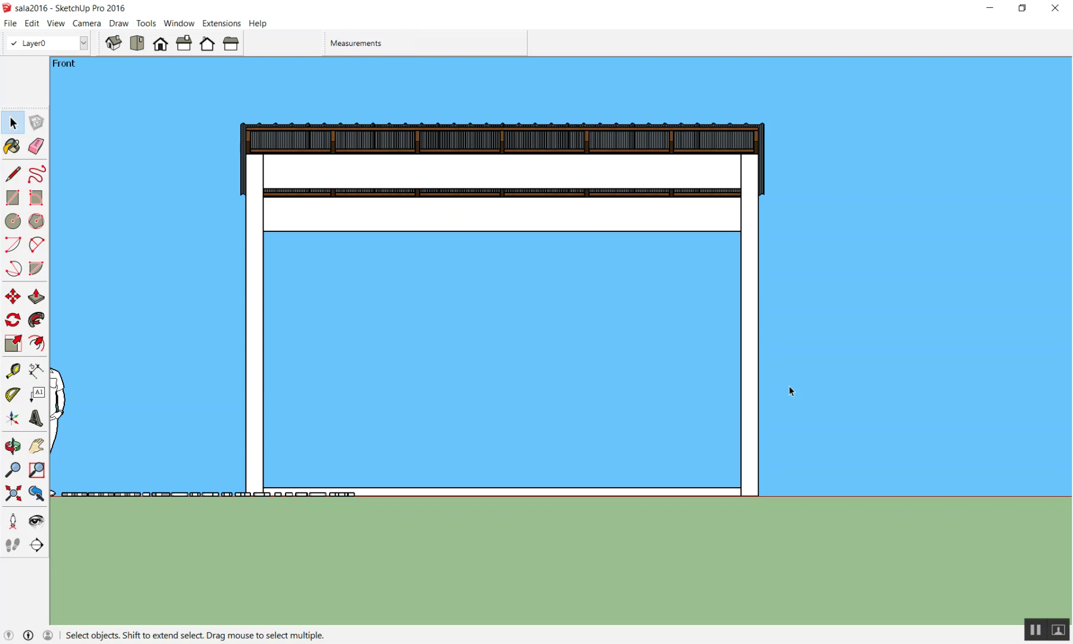
scroll(809, 443, down, 2)
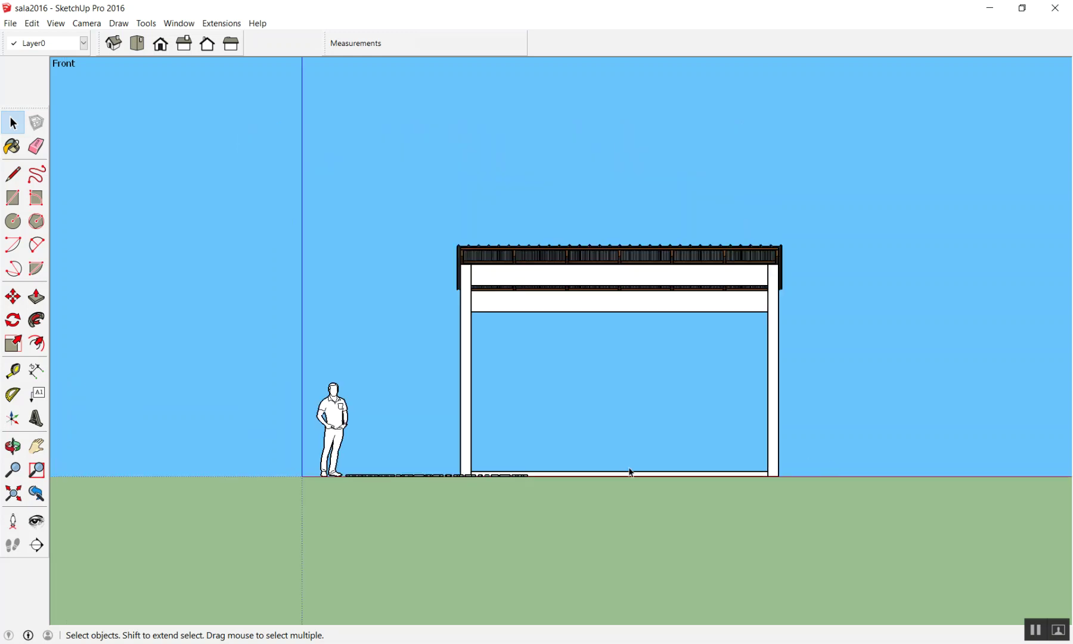
mouse_move(660, 316)
middle_down()
mouse_move(517, 379)
mouse_move(532, 282)
mouse_move(879, 195)
mouse_move(646, 479)
mouse_move(421, 467)
mouse_move(327, 487)
middle_up()
- Zoom in and out to inspect the corrugated roof up close
scroll(331, 431, down, 2)
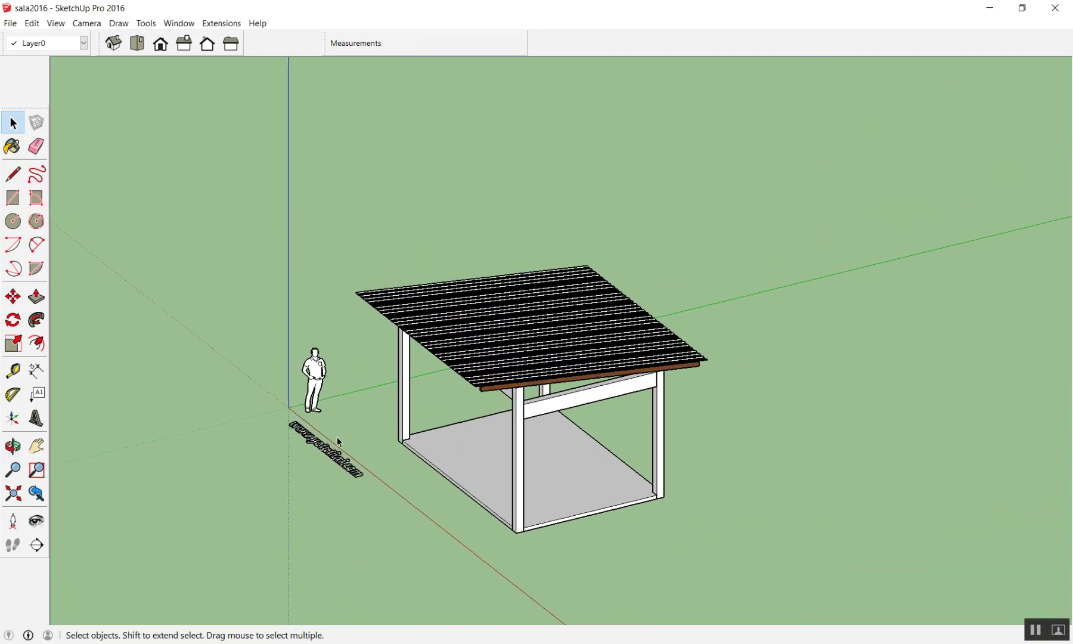
scroll(403, 524, up, 3)
scroll(491, 517, down, 2)
scroll(492, 518, up, 1)
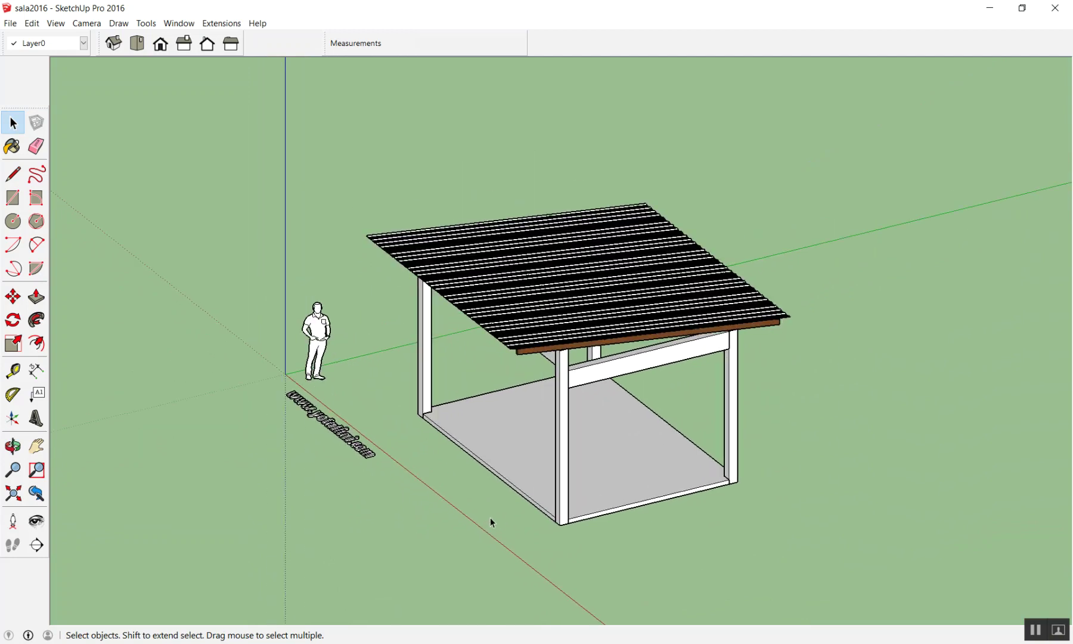
scroll(483, 516, up, 1)
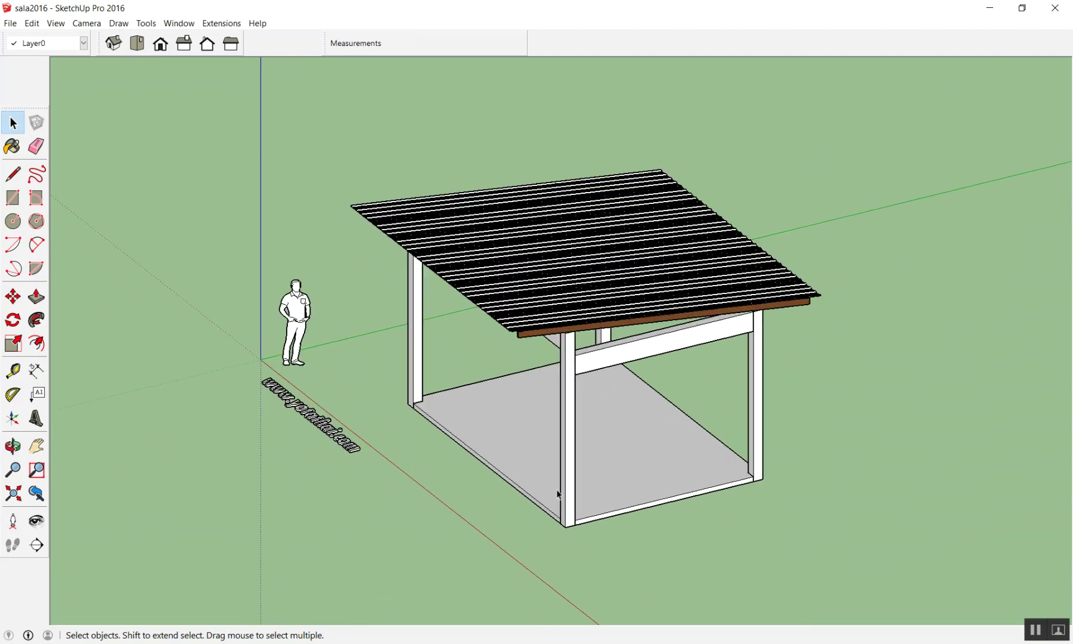
scroll(686, 471, down, 2)
scroll(679, 471, down, 2)
scroll(644, 304, up, 5)
scroll(560, 306, down, 2)
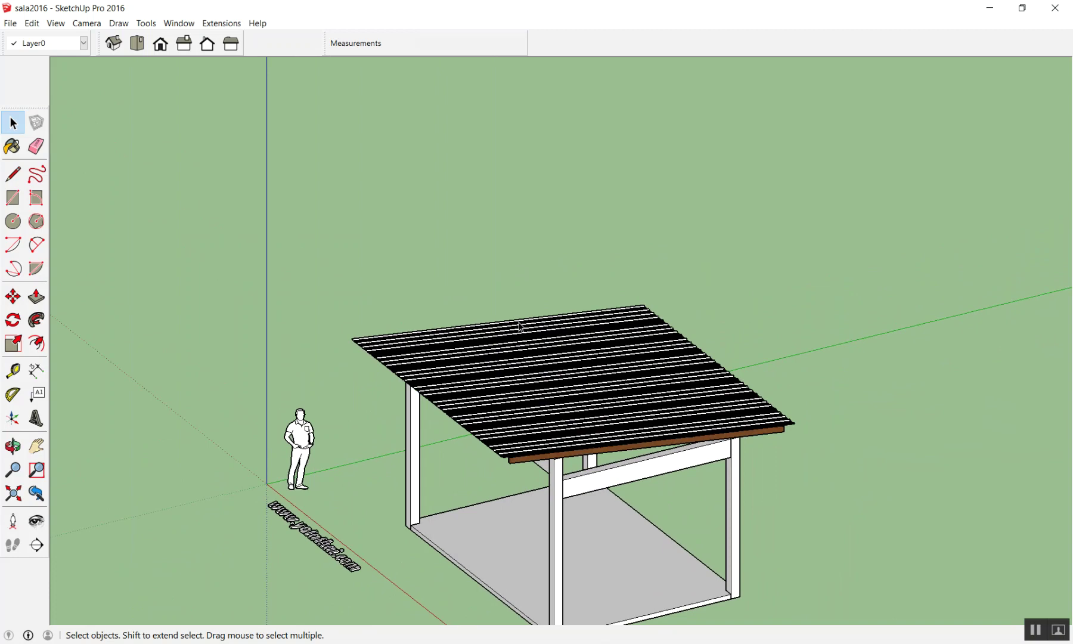
scroll(685, 370, up, 1)
scroll(710, 316, up, 2)
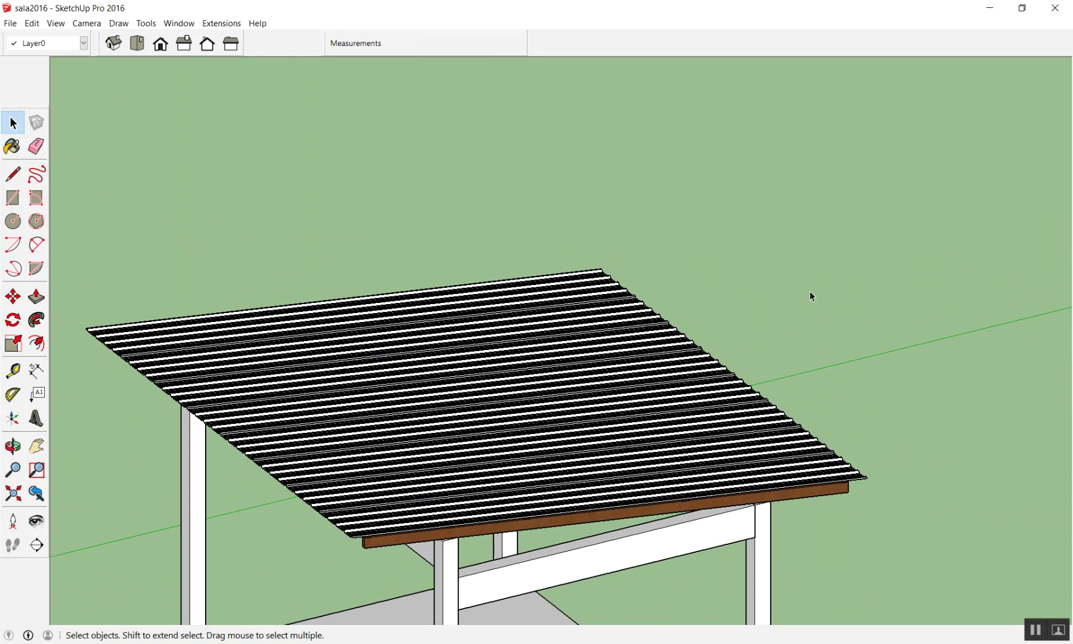
scroll(805, 292, down, 1)
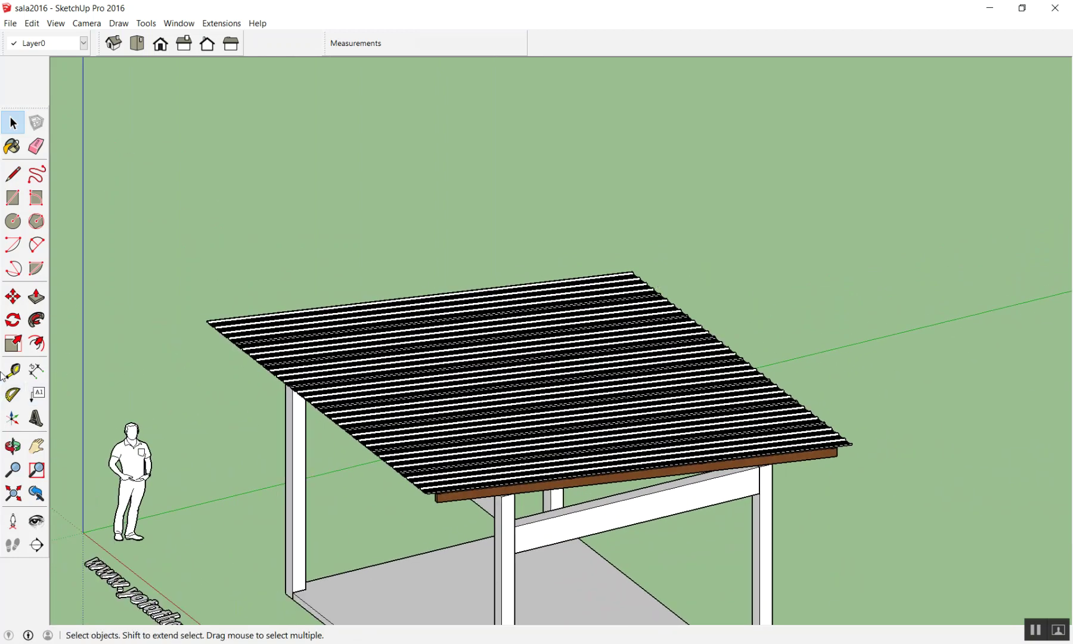
scroll(437, 286, down, 2)
scroll(238, 166, up, 2)
scroll(283, 245, down, 1)
- Orbit to a high isometric view of the shelter and return to the Select tool
mouse_move(283, 245)
middle_down()
mouse_move(838, 142)
mouse_move(71, 318)
mouse_move(608, 169)
middle_up()
scroll(547, 267, down, 2)
mouse_move(548, 267)
middle_down()
mouse_move(624, 505)
mouse_move(407, 347)
mouse_move(728, 268)
middle_up()
scroll(701, 299, up, 2)
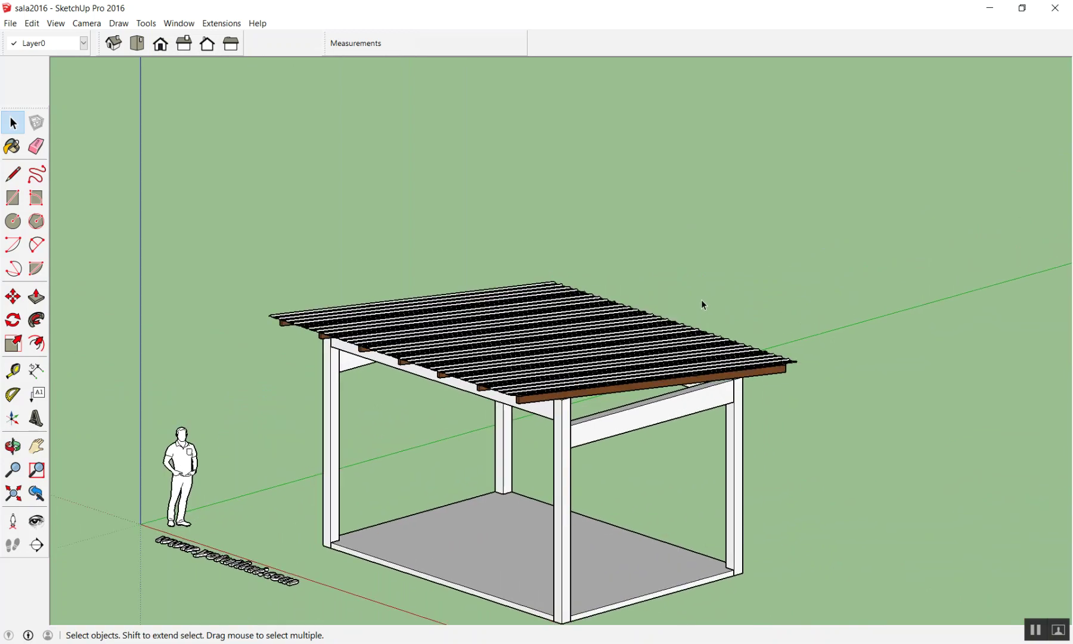
scroll(701, 299, down, 1)
scroll(701, 299, down, 3)
scroll(701, 299, up, 3)
mouse_move(701, 299)
middle_down()
mouse_move(812, 386)
mouse_move(888, 402)
mouse_move(127, 547)
mouse_move(822, 247)
mouse_move(857, 156)
mouse_move(900, 271)
mouse_move(896, 244)
mouse_move(816, 281)
middle_up()
scroll(802, 426, down, 2)
mouse_move(816, 282)
mouse_down()
mouse_move(943, 223)
mouse_move(584, 341)
mouse_move(426, 536)
mouse_move(484, 541)
mouse_move(900, 366)
mouse_move(352, 596)
mouse_move(849, 328)
mouse_move(926, 250)
mouse_move(567, 394)
mouse_up()
key(space)
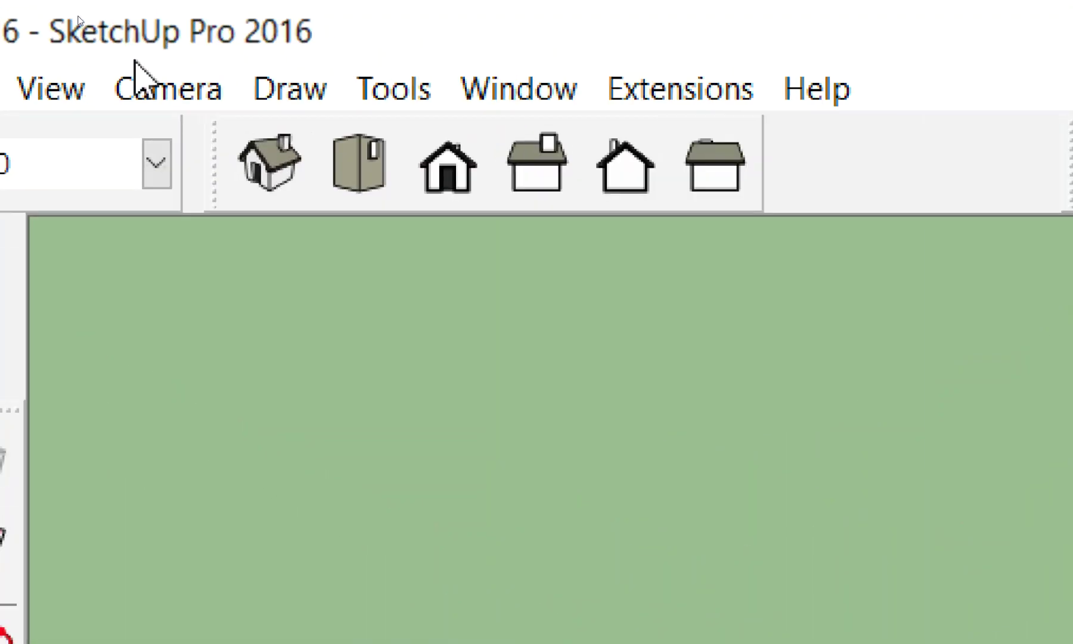
- Switch the camera back to Perspective and orbit to a level eye-height side view
click(80, 24)
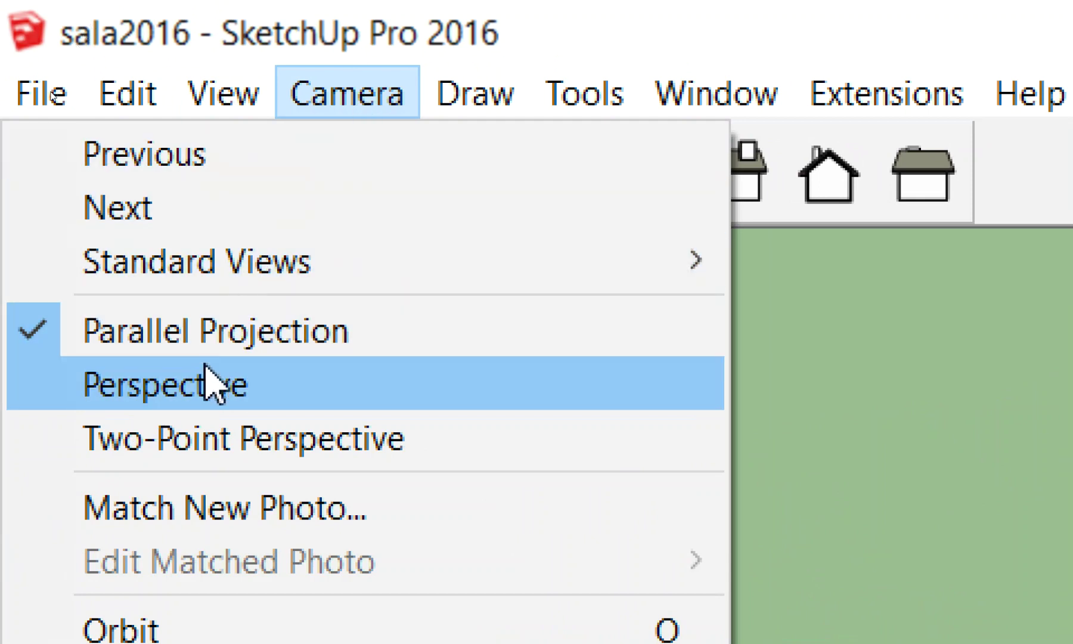
click(207, 382)
key(o)
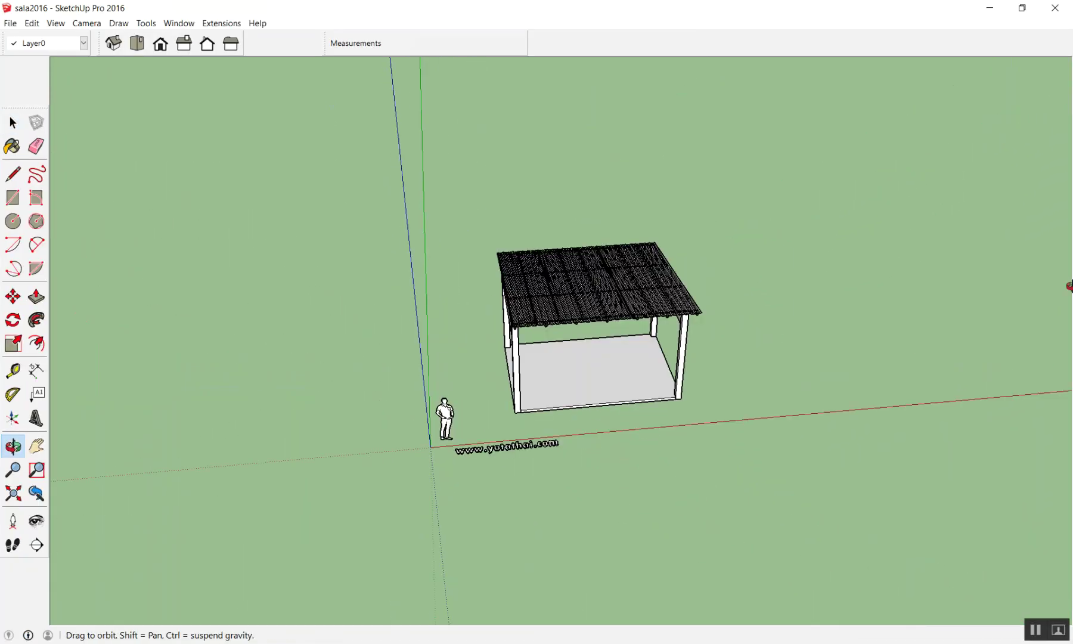
drag(1069, 286, 987, 153)
key(space)
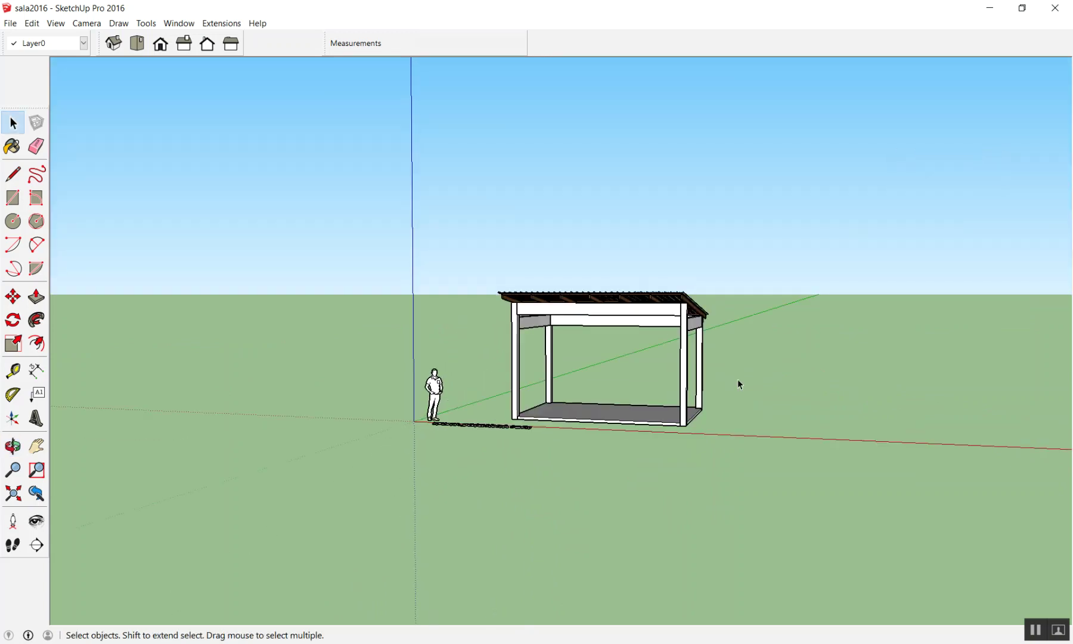
scroll(726, 381, up, 3)
mouse_move(726, 381)
middle_down()
mouse_move(721, 345)
mouse_move(719, 398)
mouse_move(747, 402)
mouse_move(680, 306)
mouse_move(412, 103)
mouse_move(704, 179)
mouse_move(941, 338)
mouse_move(441, 484)
mouse_move(982, 387)
mouse_move(1001, 175)
mouse_move(1066, 149)
mouse_move(660, 290)
mouse_move(884, 314)
mouse_move(974, 271)
mouse_move(708, 292)
mouse_move(828, 169)
mouse_move(733, 423)
mouse_move(647, 379)
mouse_move(684, 437)
middle_up()
scroll(747, 401, down, 2)
scroll(742, 375, down, 2)
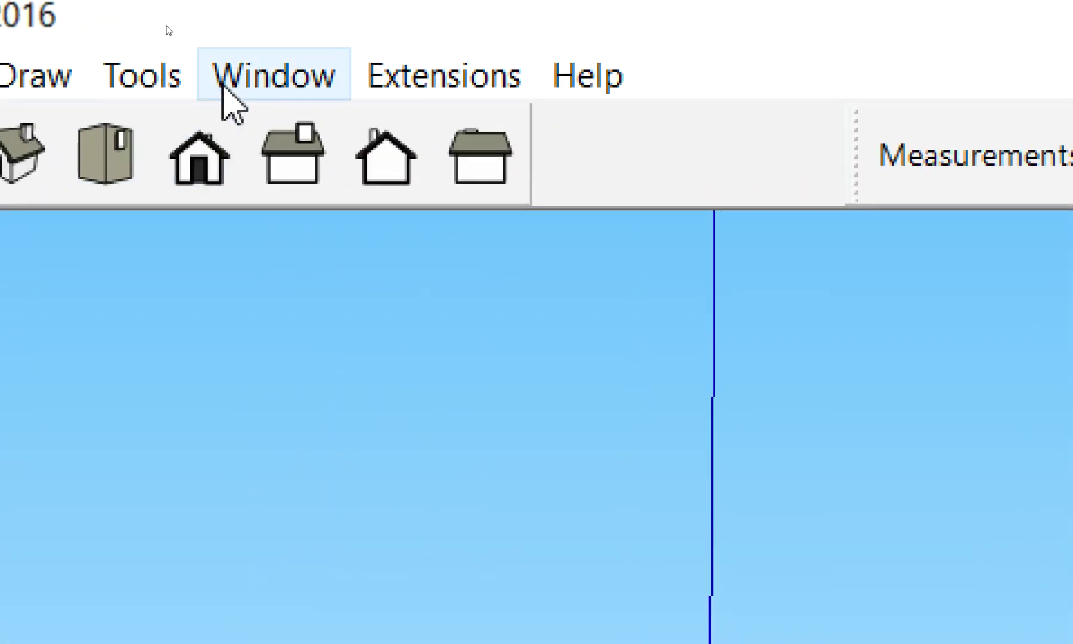
- Open the Shortcuts preferences and filter the function list by 'per'
click(232, 102)
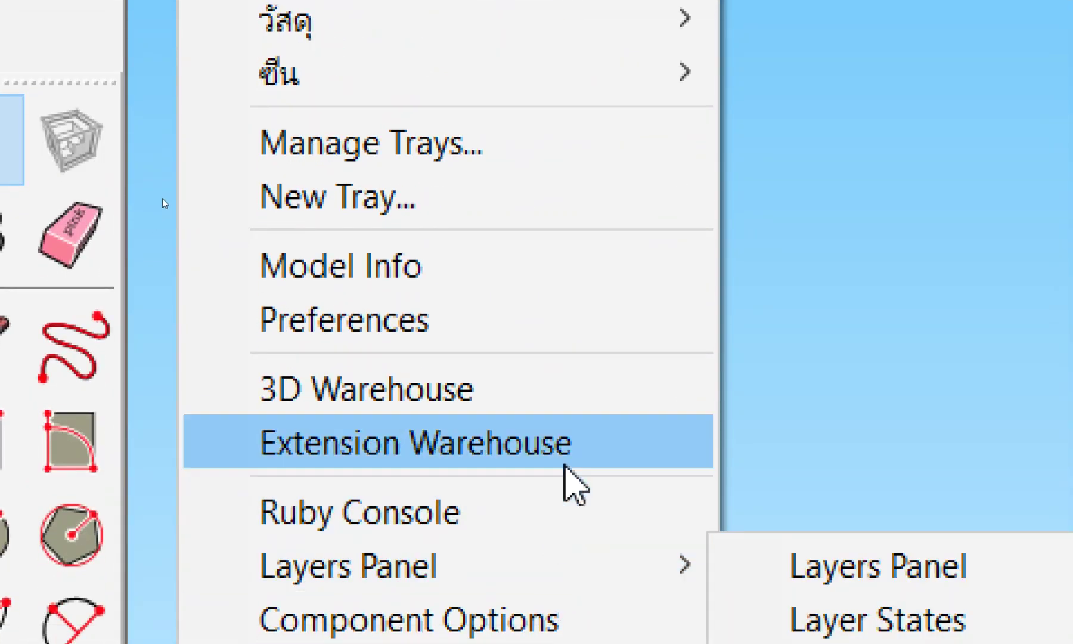
click(618, 319)
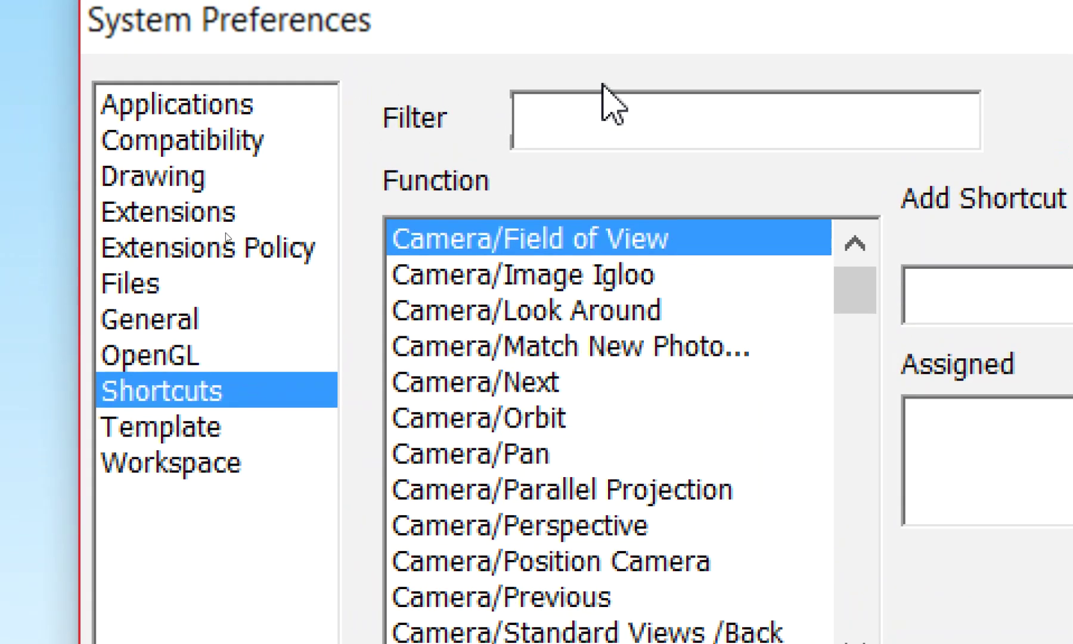
click(634, 115)
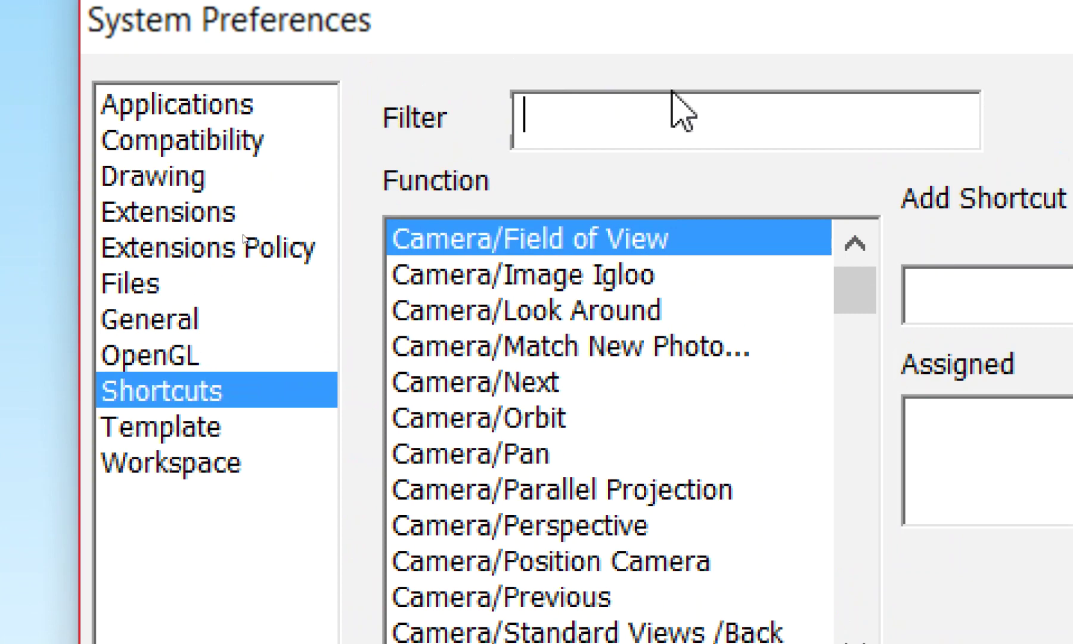
text(per)
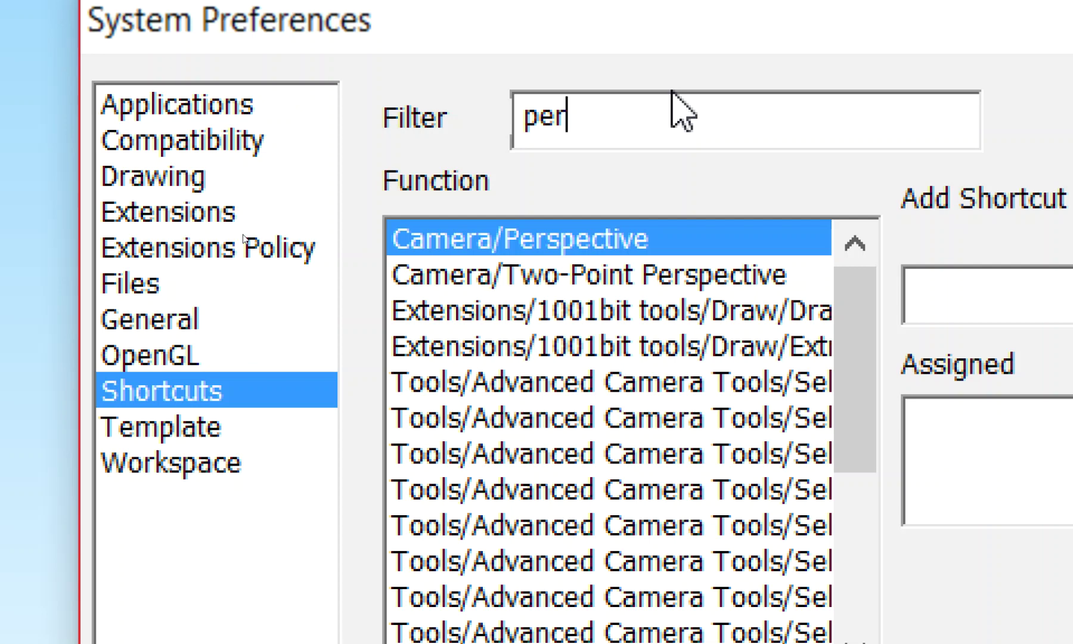
key(BackSpace)
key(BackSpace)
key(BackSpace)
text(p)
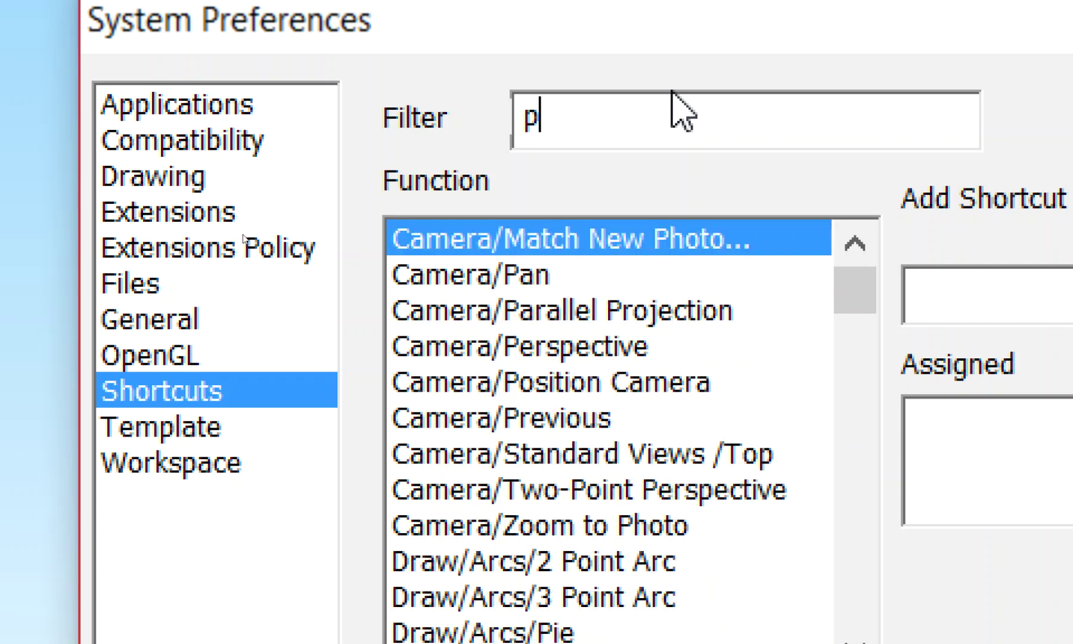
text(er)
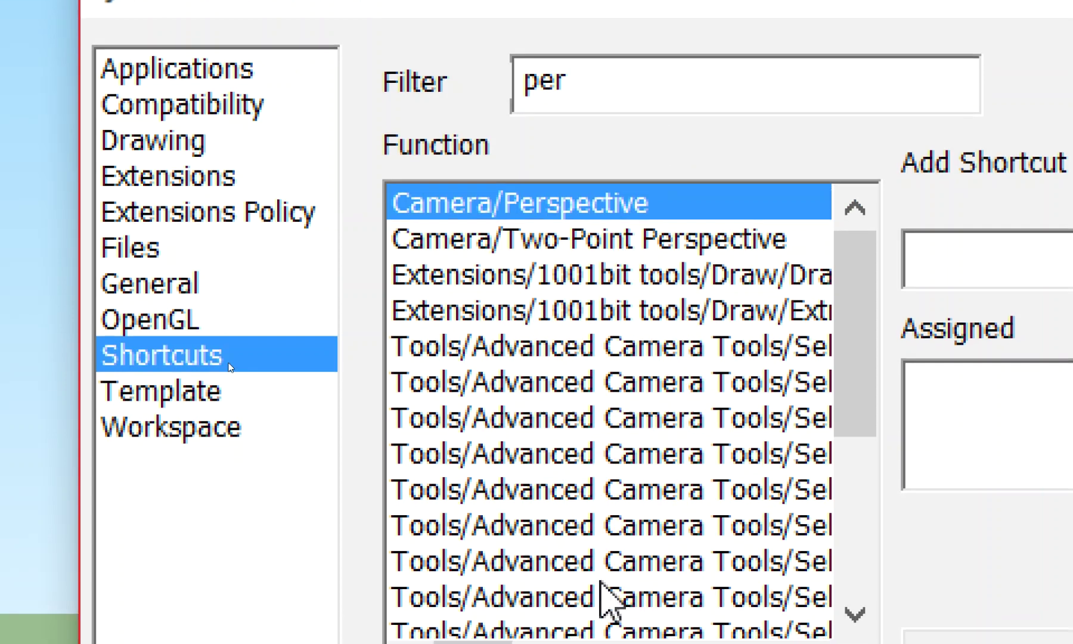
scroll(623, 524, down, 3)
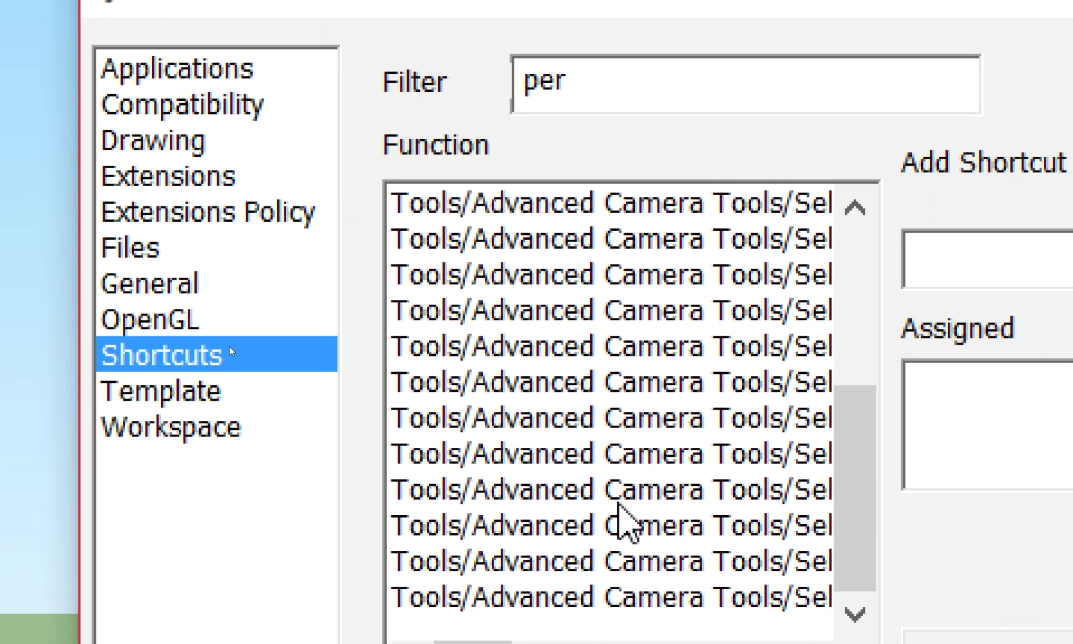
scroll(619, 504, up, 3)
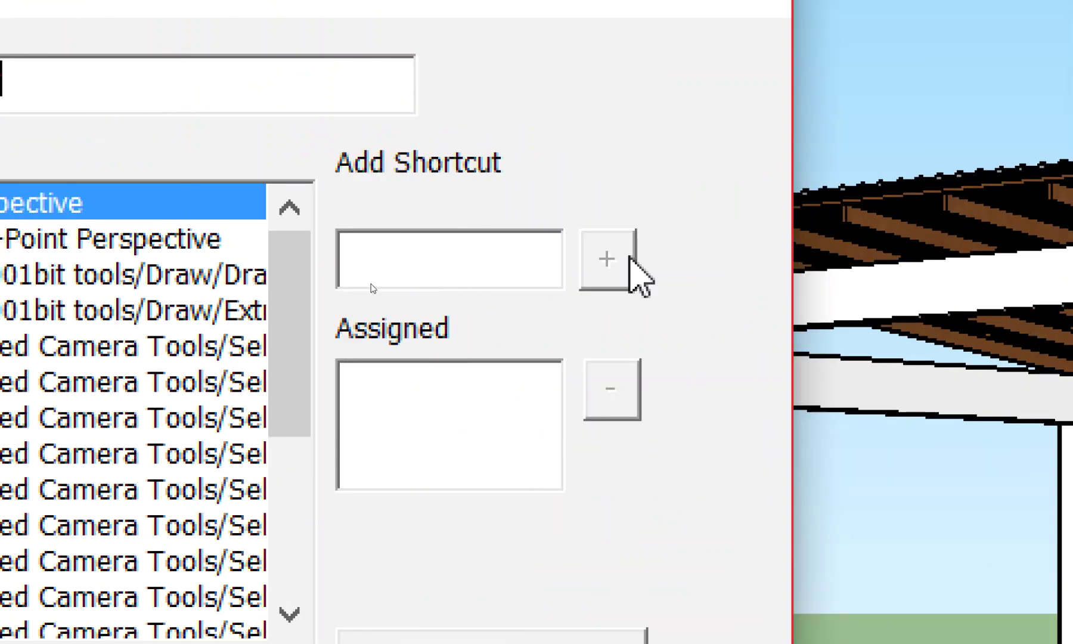
- Assign shortcut V to Camera/Perspective and close Preferences with OK
click(511, 274)
text(V)
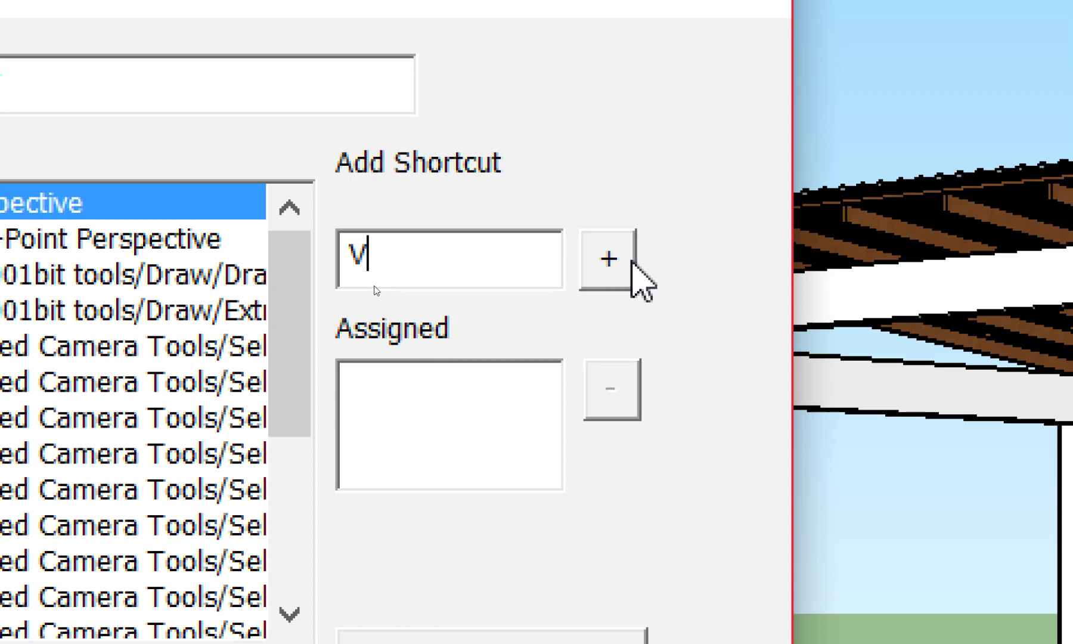
click(627, 260)
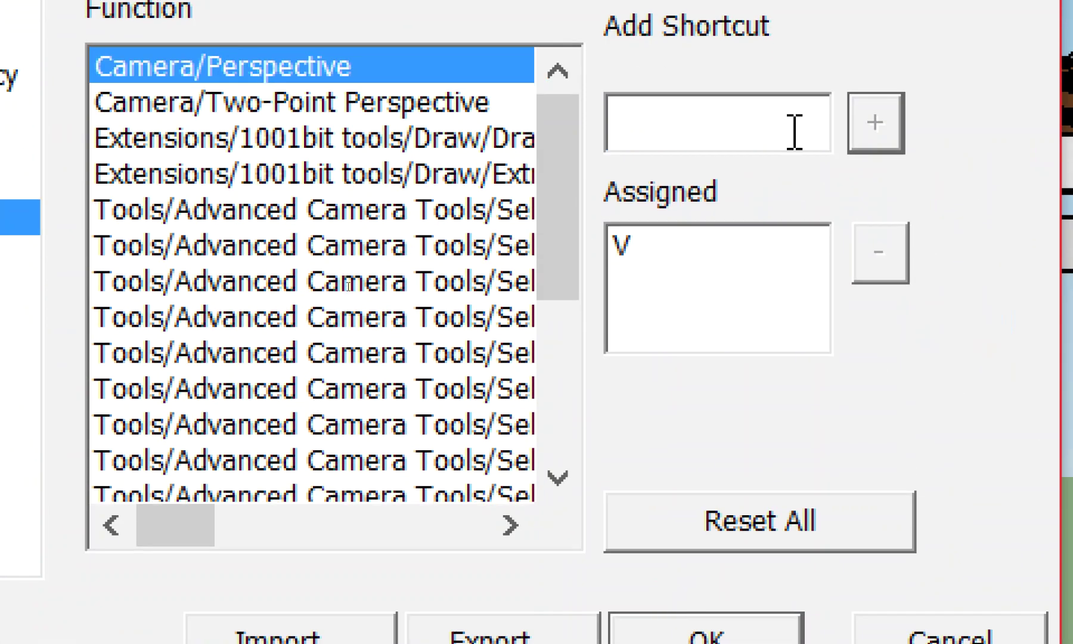
click(789, 128)
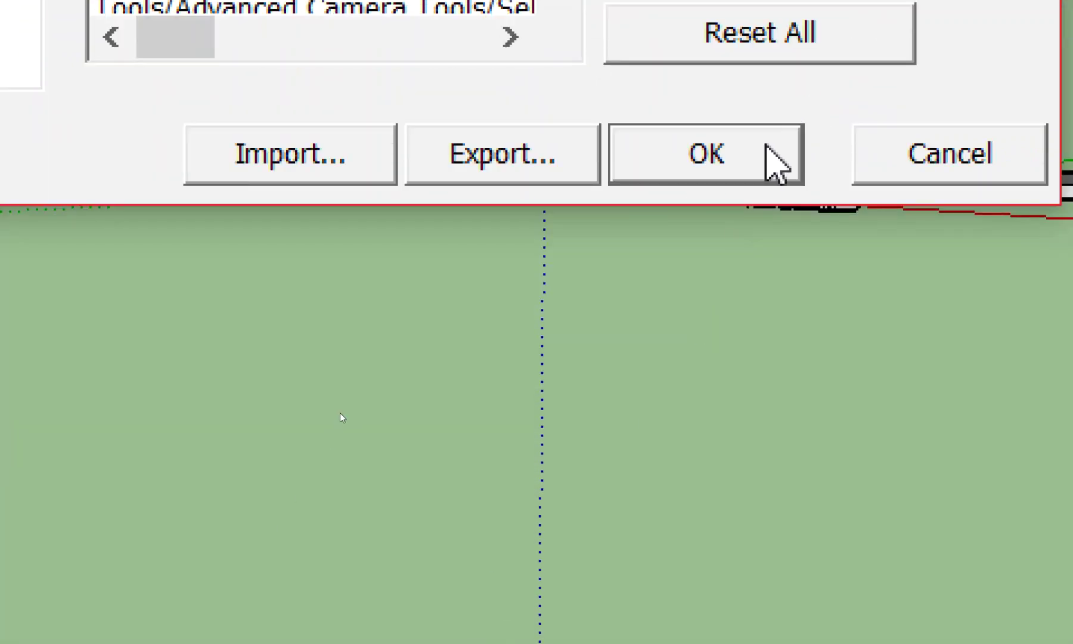
click(766, 146)
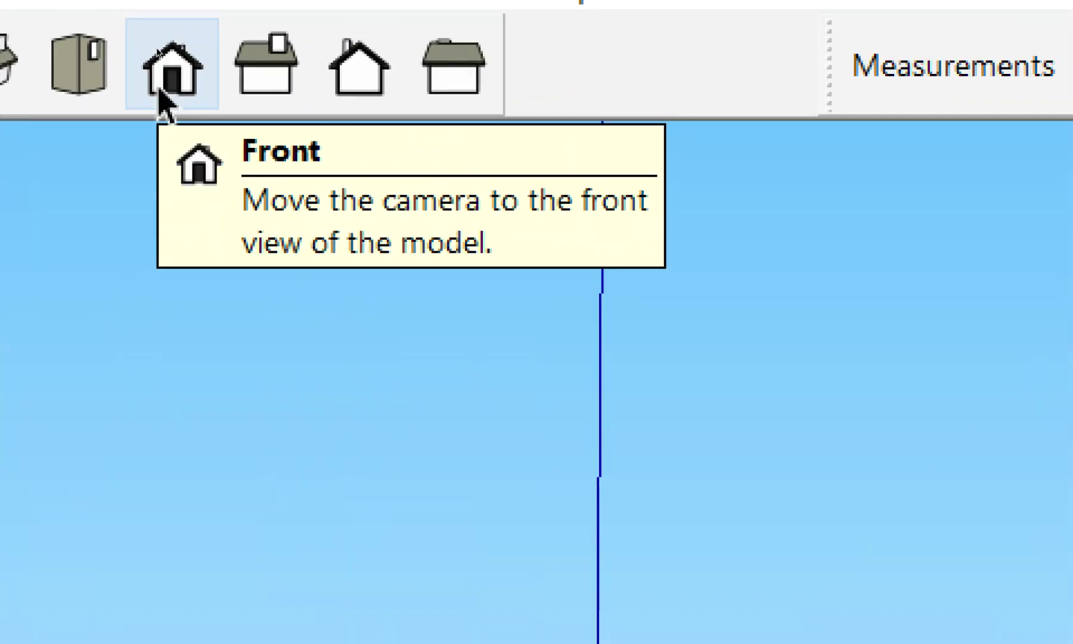
- Show the Front view, then the Iso view with some zooming, then Front again
click(159, 90)
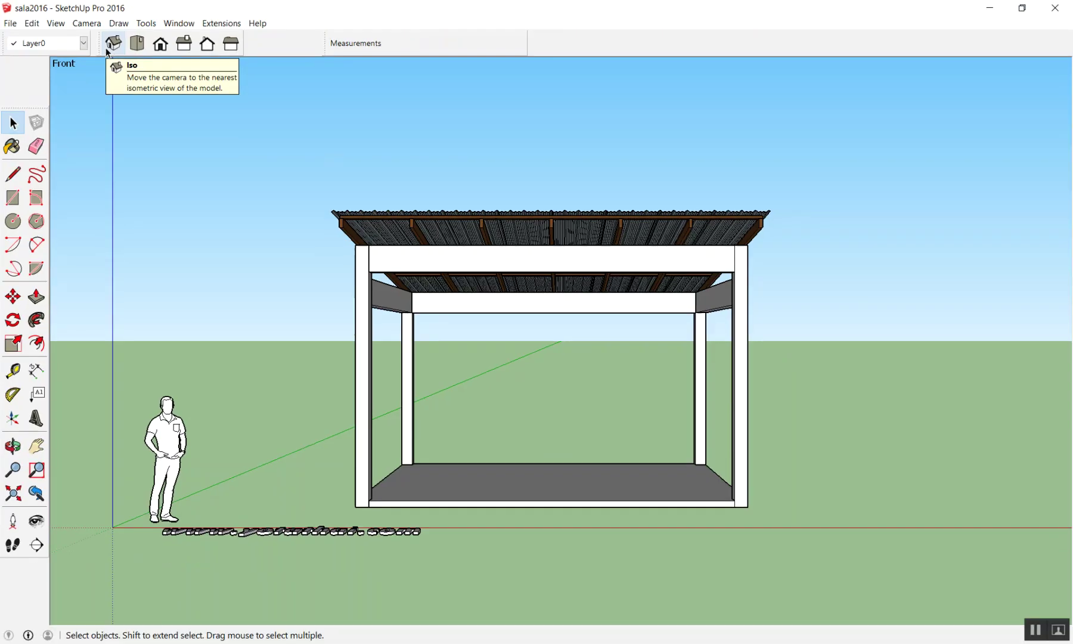
click(105, 47)
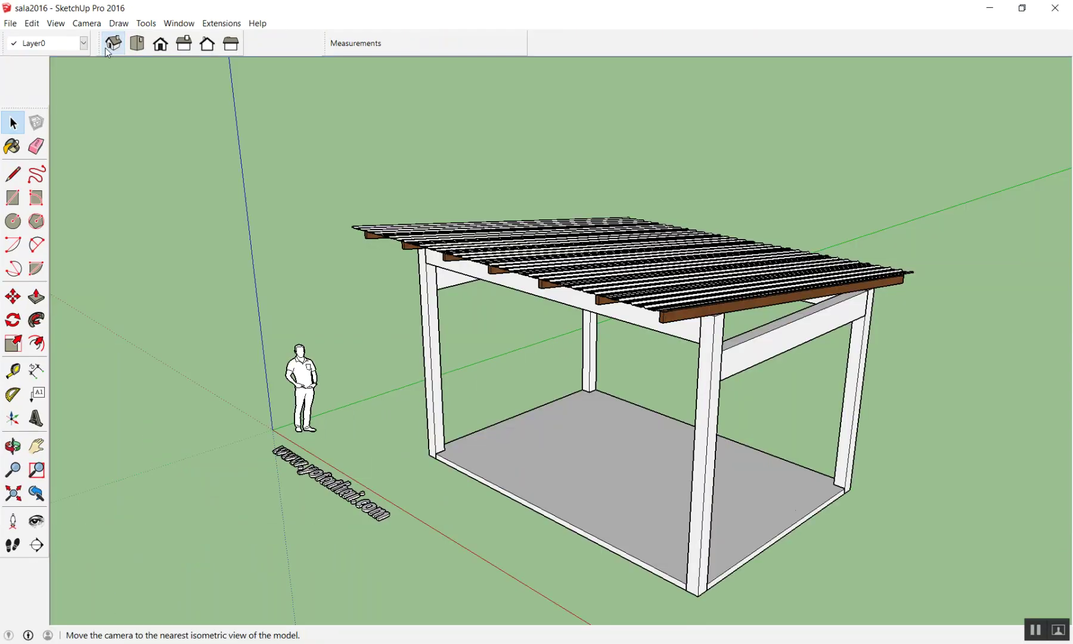
scroll(554, 276, down, 3)
scroll(733, 352, up, 4)
scroll(620, 364, down, 2)
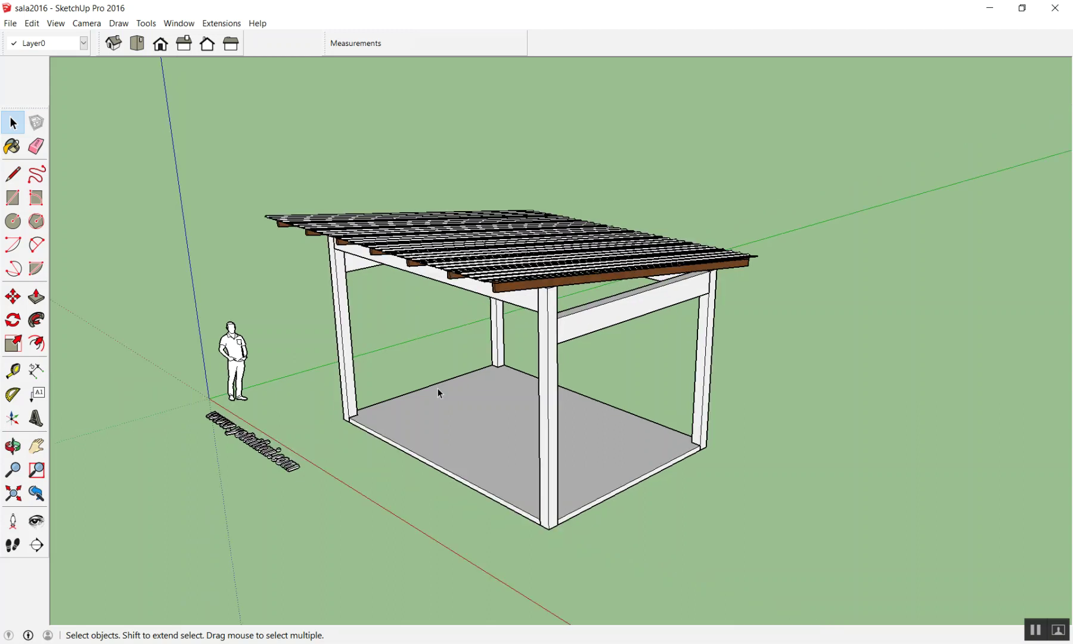
click(159, 43)
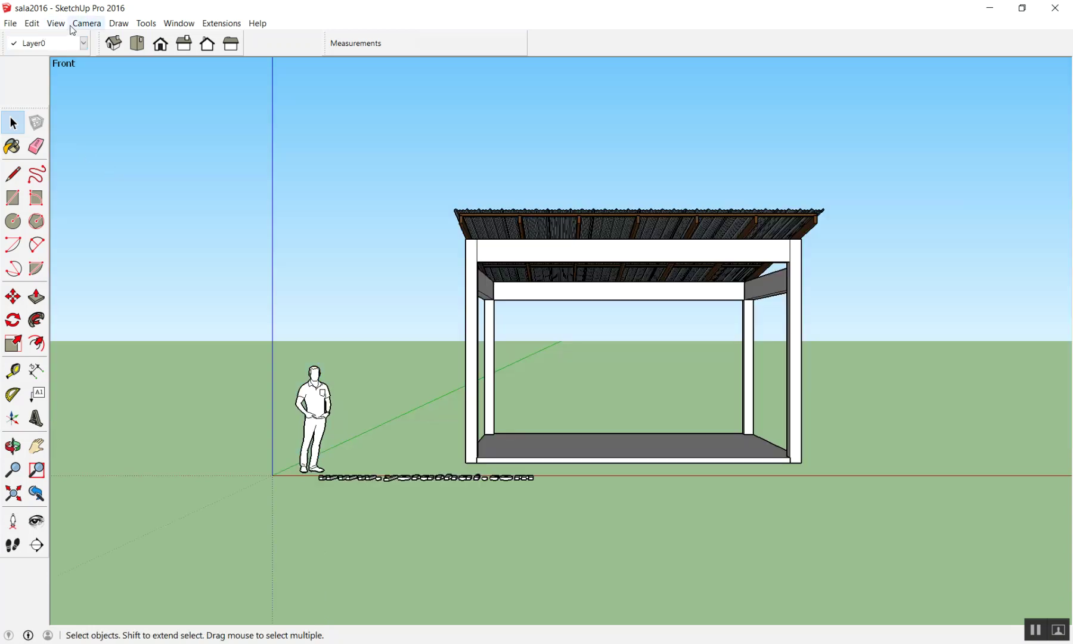
- Switch to Top view and zoom so the corrugated roof is centred on screen
click(136, 42)
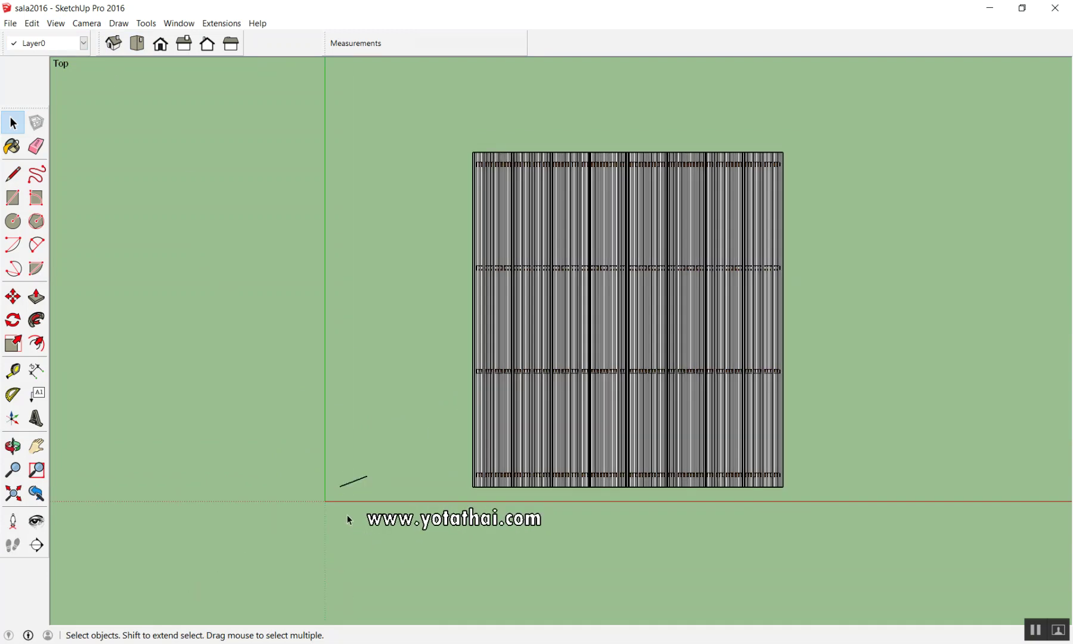
scroll(348, 522, up, 2)
scroll(347, 513, up, 3)
scroll(355, 460, up, 2)
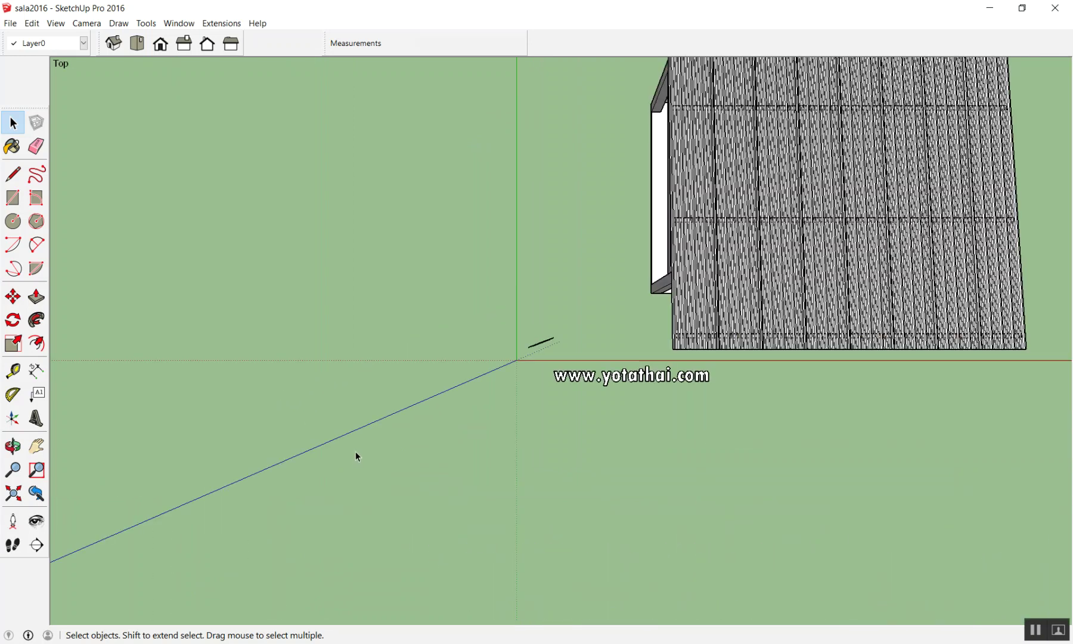
scroll(546, 383, down, 3)
scroll(835, 371, up, 2)
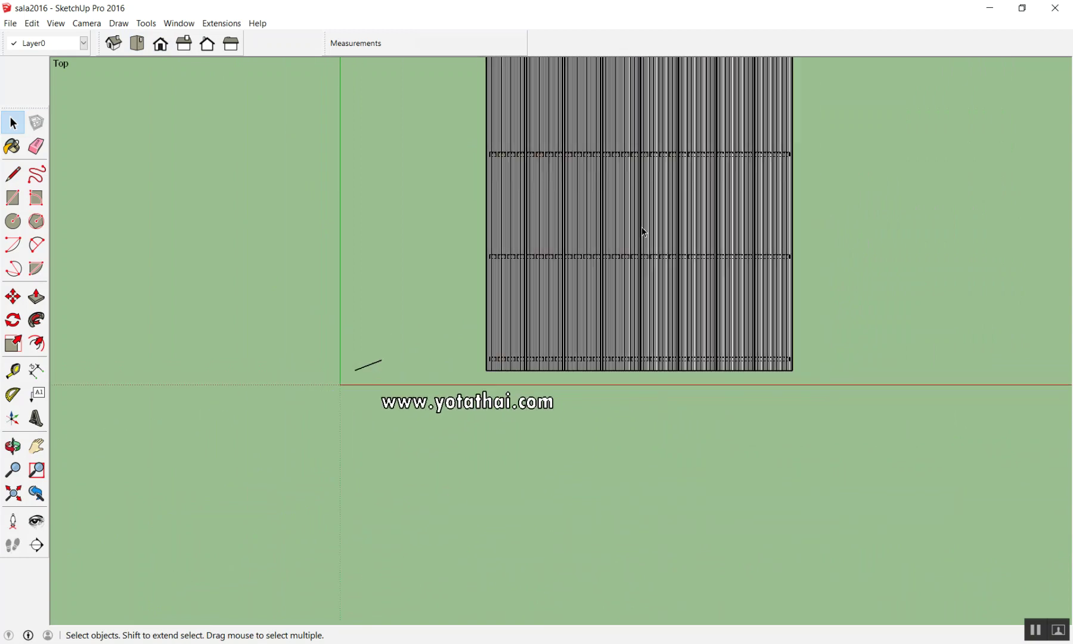
scroll(752, 167, down, 2)
scroll(699, 249, up, 2)
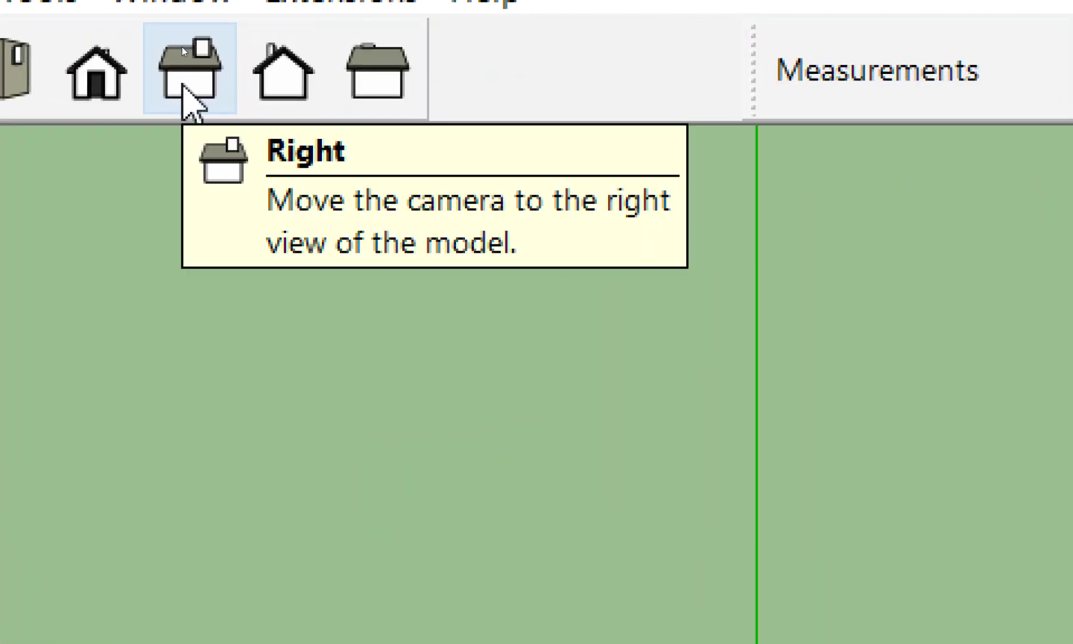
- Try the Right and Top views, then orbit and zoom into an oblique 3D view
click(183, 85)
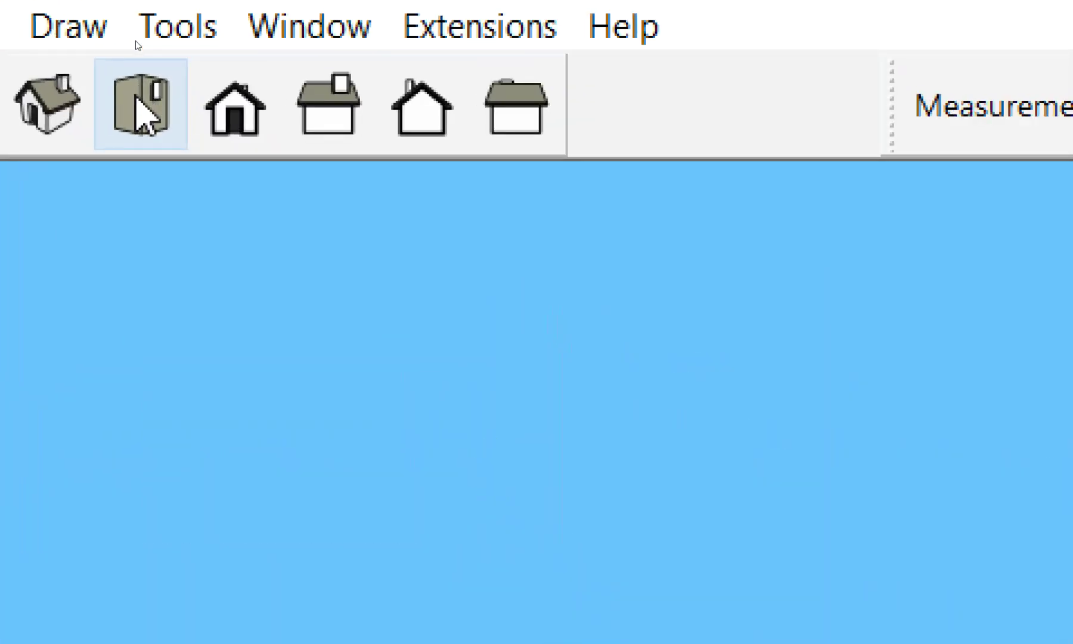
click(140, 106)
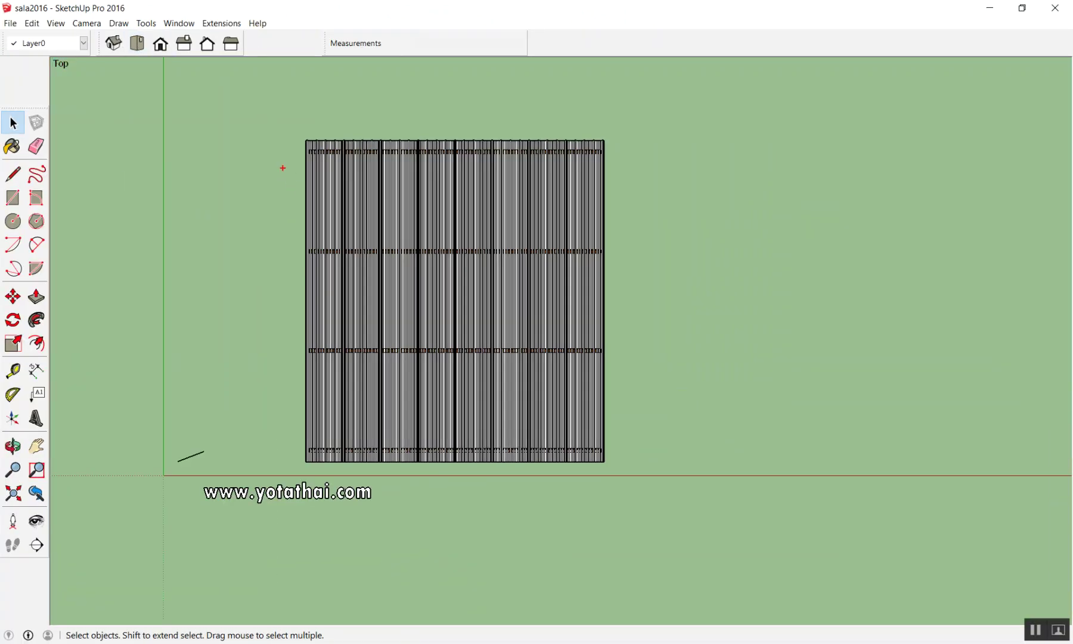
drag(866, 442, 823, 453)
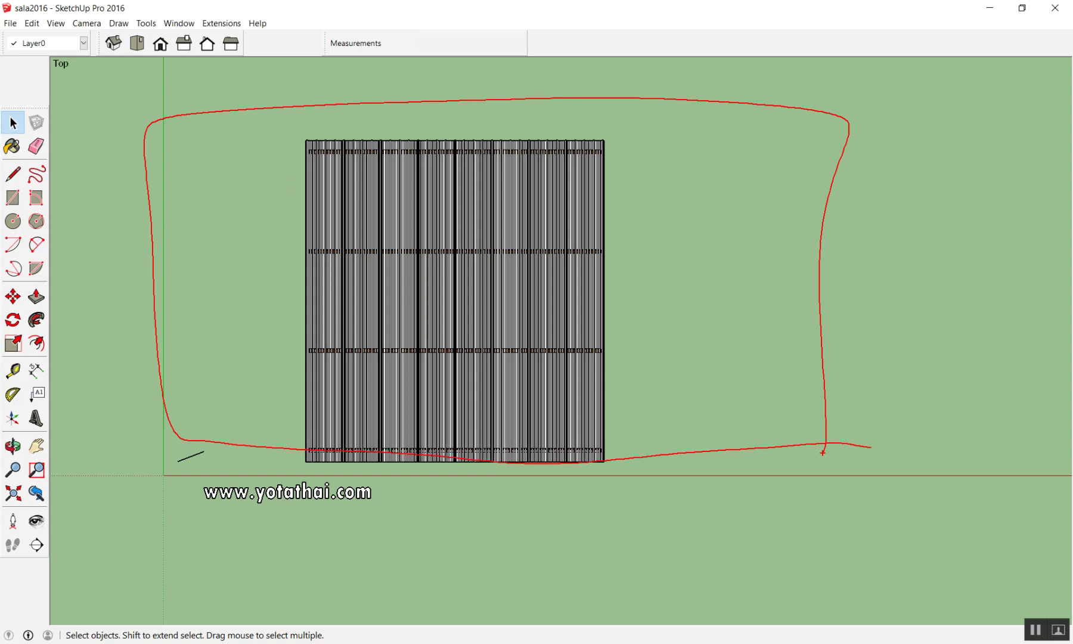
scroll(414, 158, down, 3)
mouse_move(547, 191)
middle_down()
mouse_move(804, 88)
mouse_move(778, 157)
middle_up()
scroll(775, 152, up, 1)
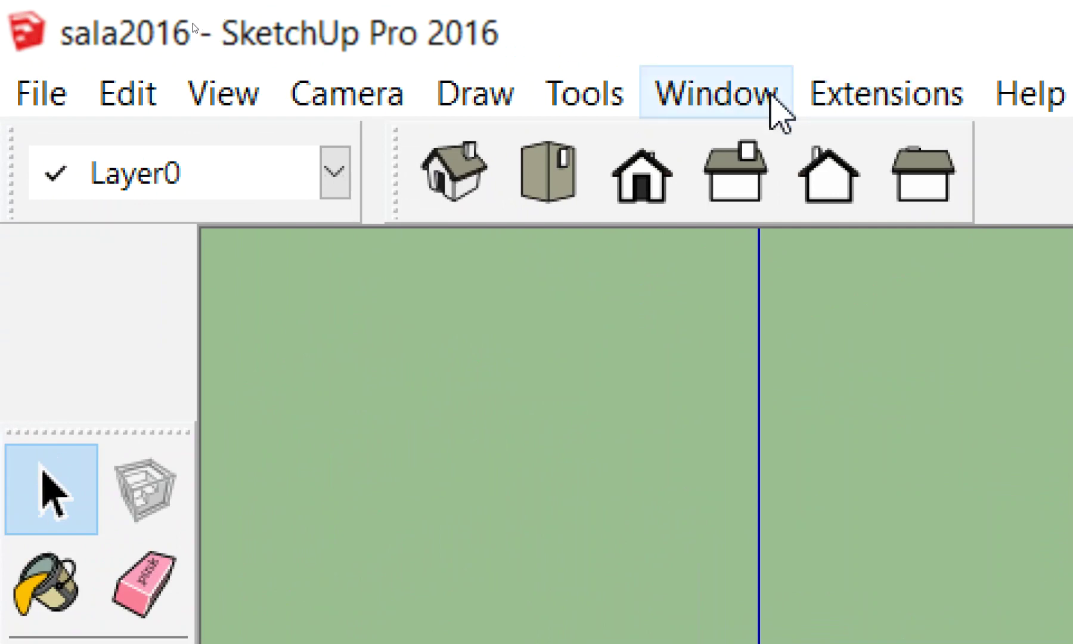
- Assign Shift+V to Camera/Standard Views/Top in the Shortcuts preferences and close them
click(778, 113)
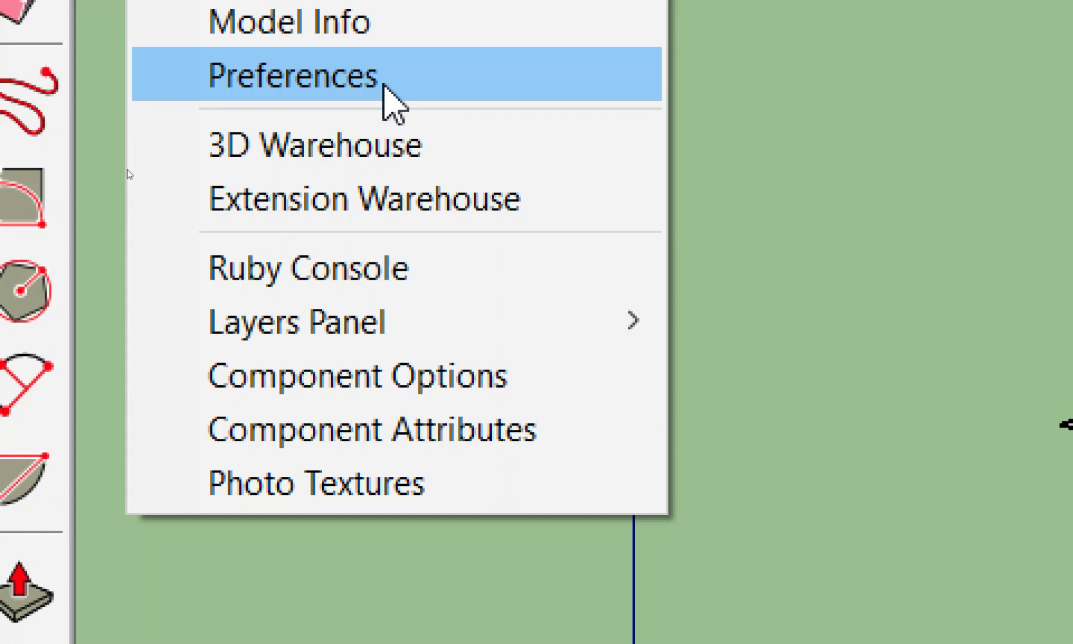
click(385, 87)
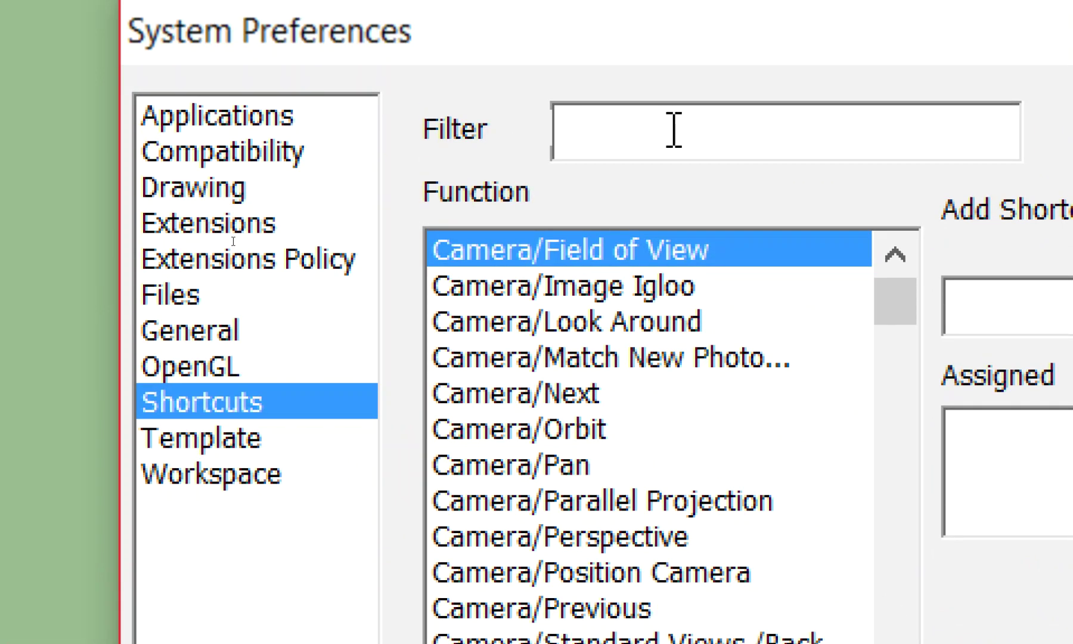
text(to)
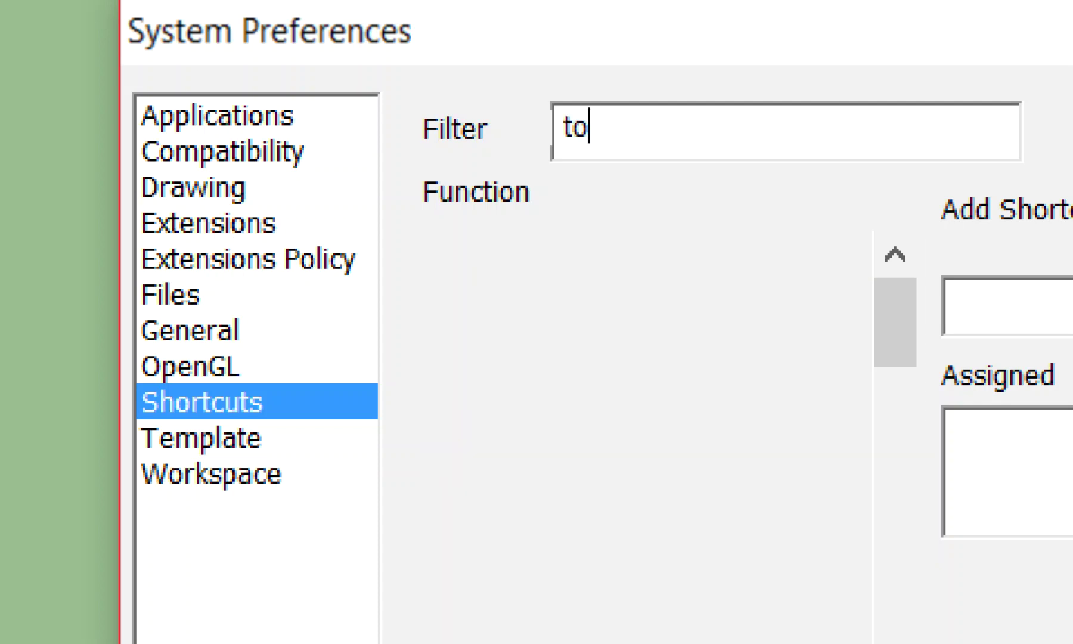
text(p)
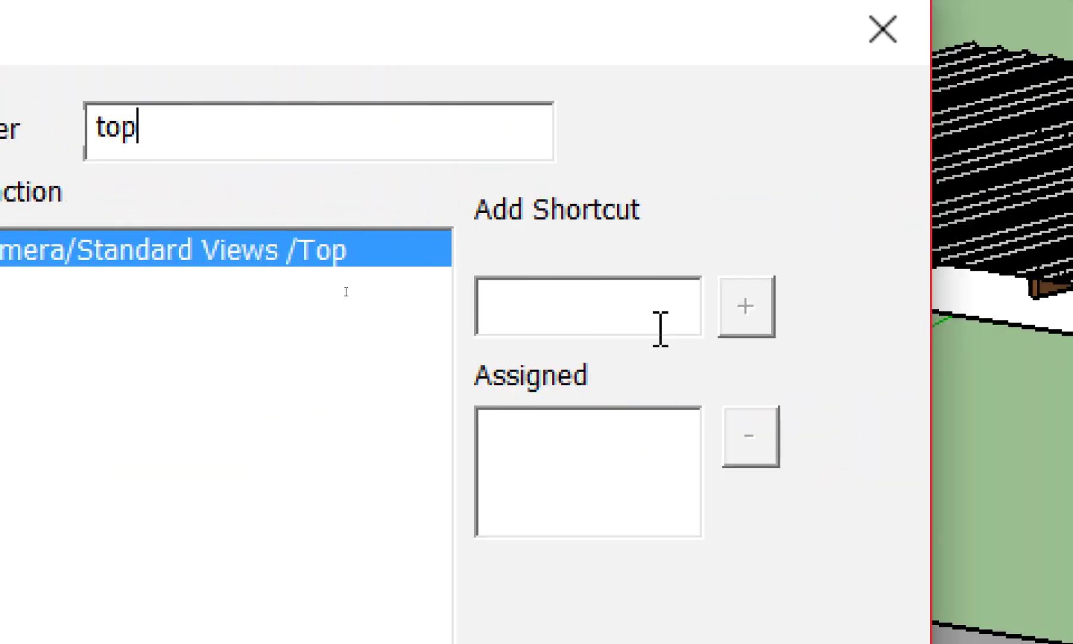
click(658, 330)
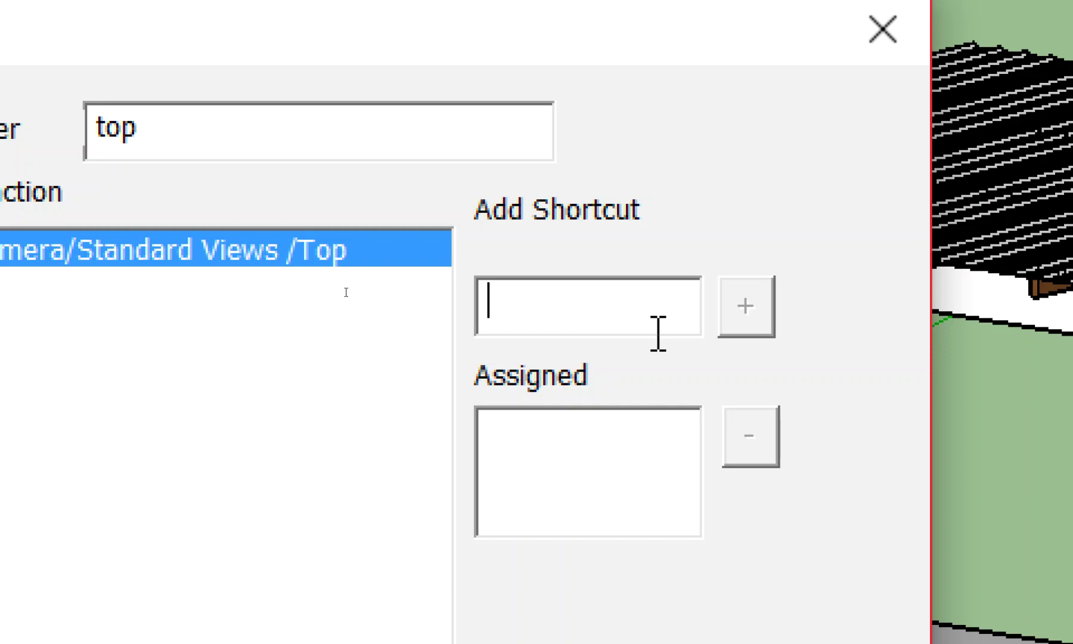
key(shift)
key(shift+v)
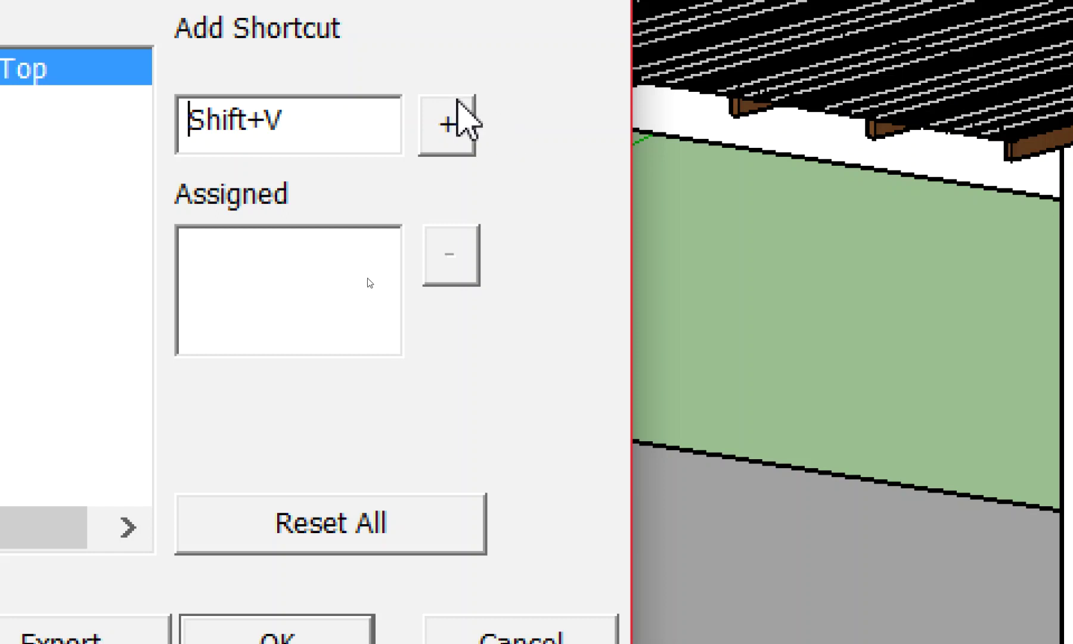
click(446, 124)
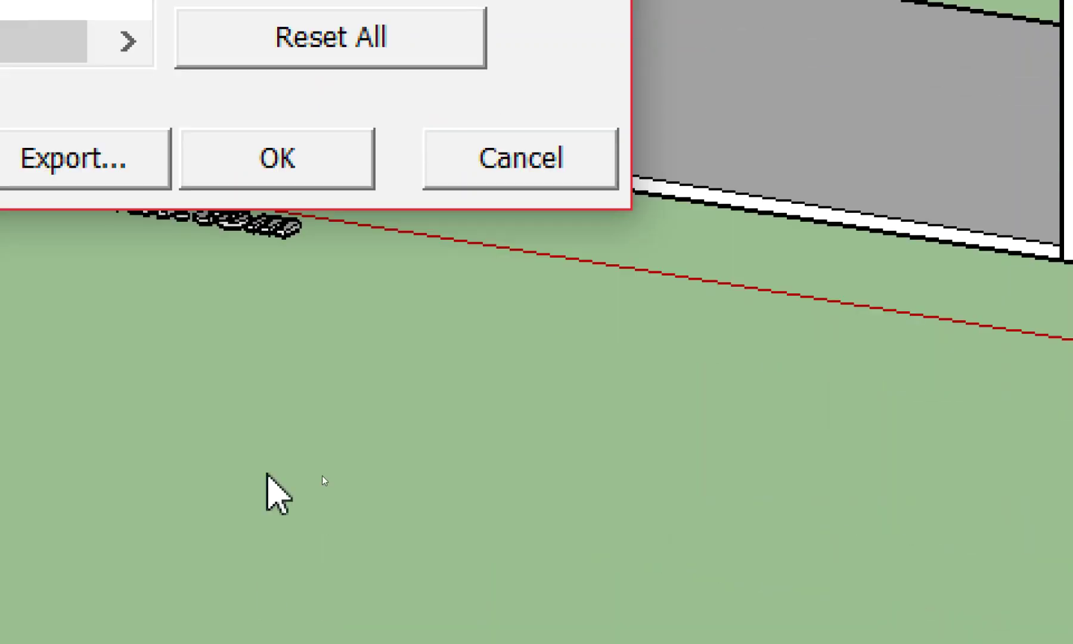
click(260, 156)
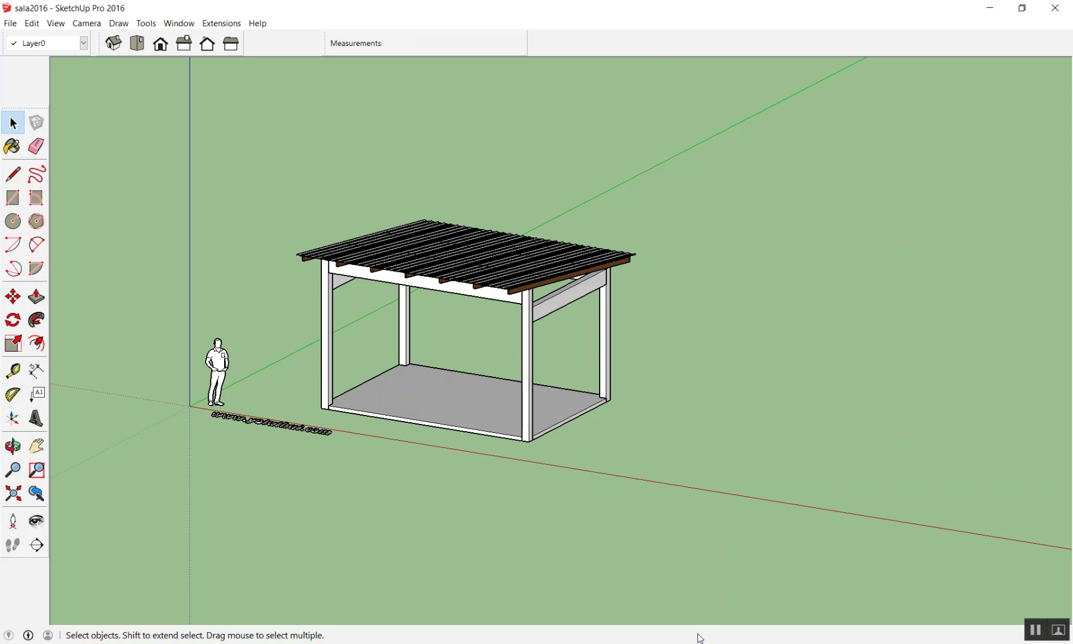
- Jump to Top view with the new shortcut, then orbit and zoom back into a low perspective
key(F2)
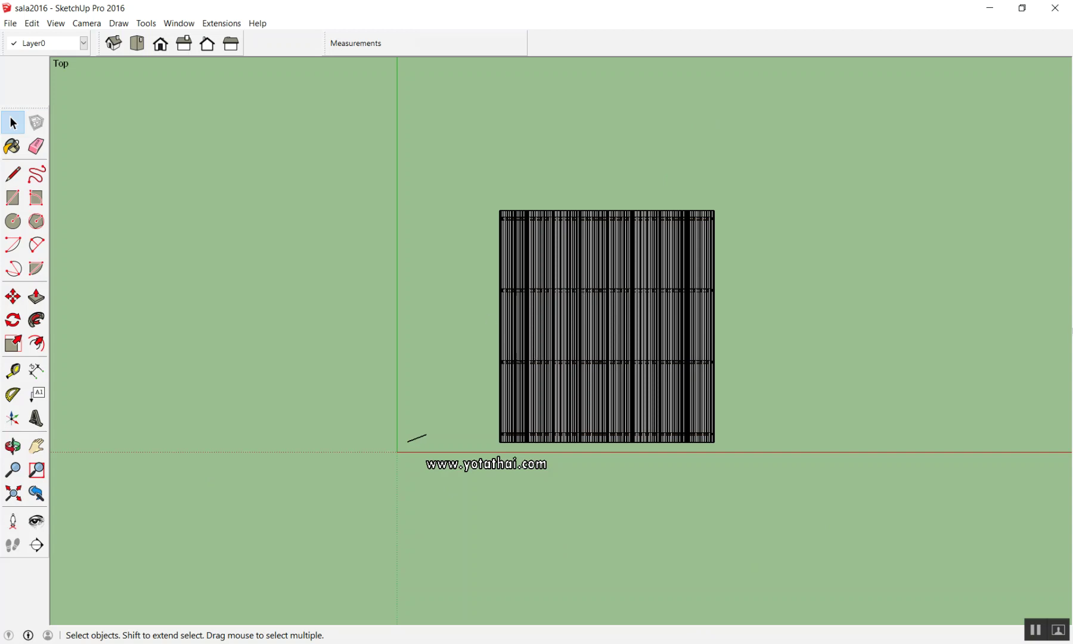
mouse_move(635, 379)
middle_down()
mouse_move(527, 13)
mouse_move(602, 422)
mouse_move(598, 457)
mouse_move(649, 501)
middle_up()
scroll(650, 445, up, 2)
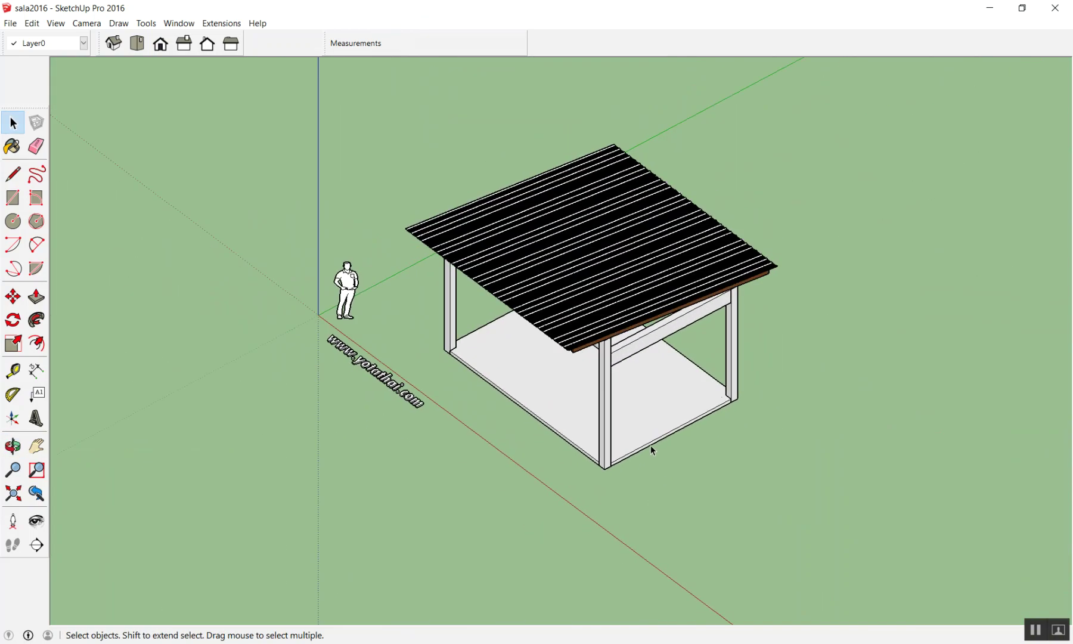
scroll(644, 388, up, 2)
scroll(644, 391, down, 2)
middle_drag(642, 395, 651, 338)
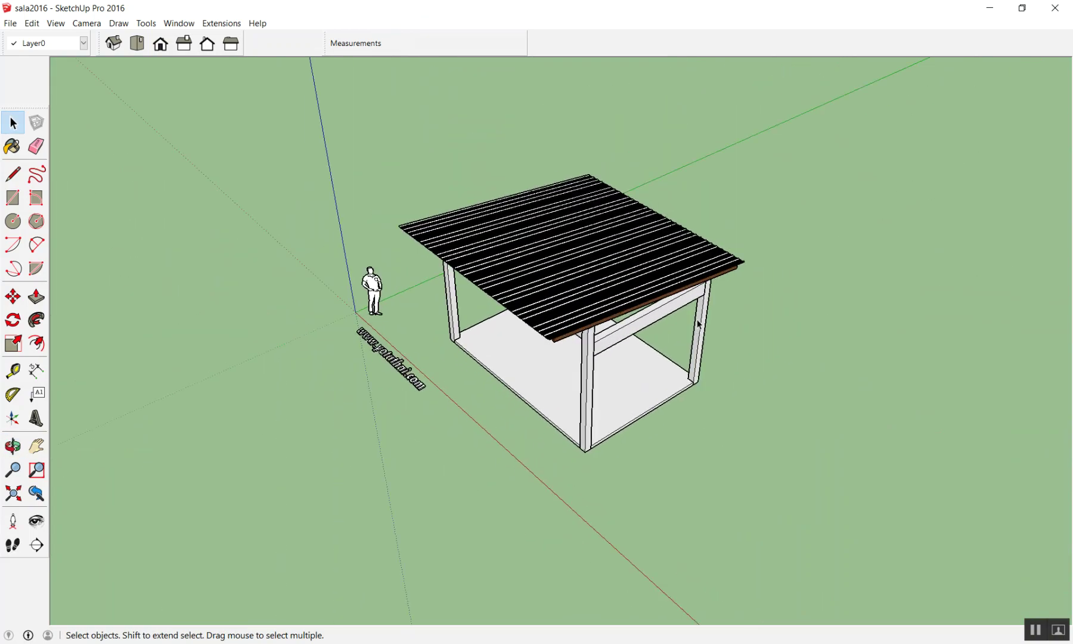
scroll(650, 338, up, 2)
scroll(634, 348, up, 1)
scroll(635, 352, down, 1)
mouse_move(858, 237)
middle_down()
mouse_move(182, 214)
mouse_move(153, 69)
middle_up()
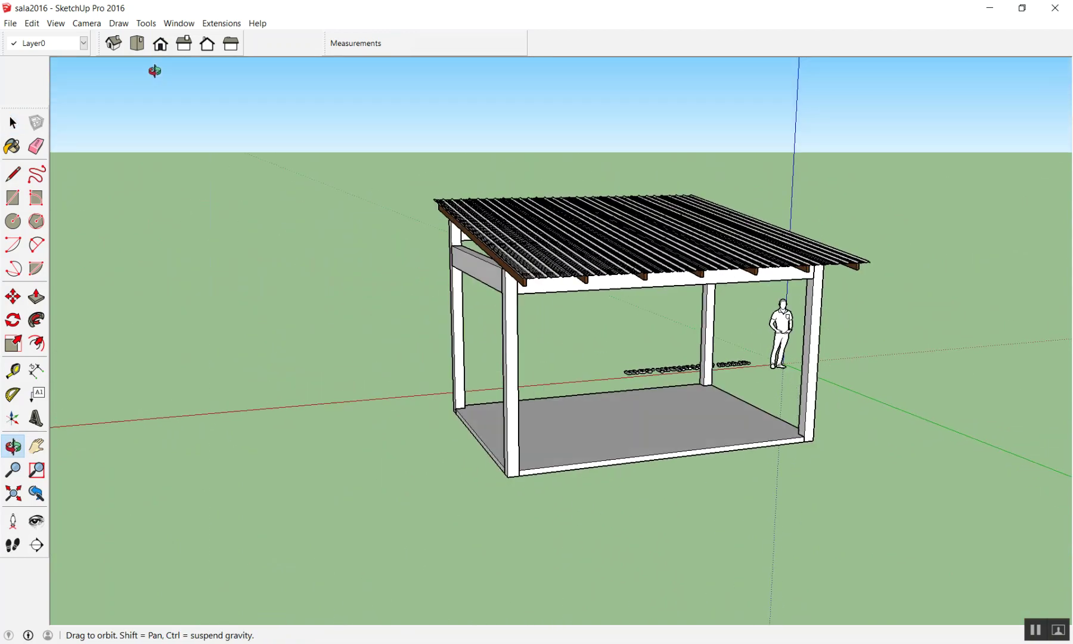
- Orbit down to eye level and zoom in on the corrugated roof
mouse_move(596, 250)
middle_down()
mouse_move(973, 327)
mouse_move(1037, 304)
mouse_move(1014, 214)
mouse_move(558, 297)
mouse_move(632, 334)
mouse_move(617, 346)
mouse_move(615, 265)
middle_up()
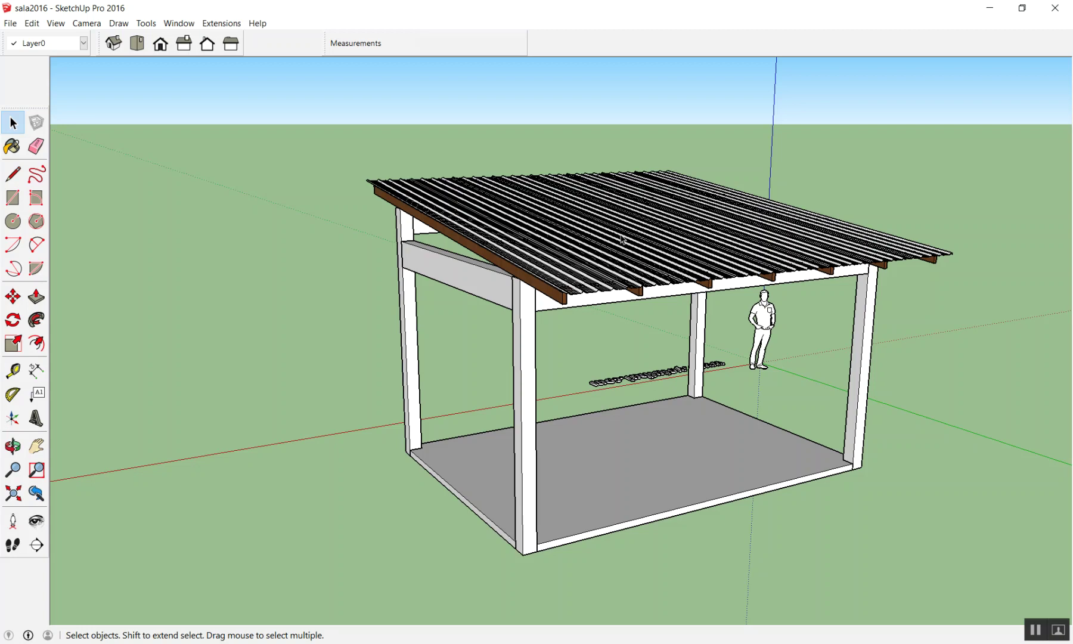
scroll(608, 250, down, 3)
scroll(699, 219, up, 4)
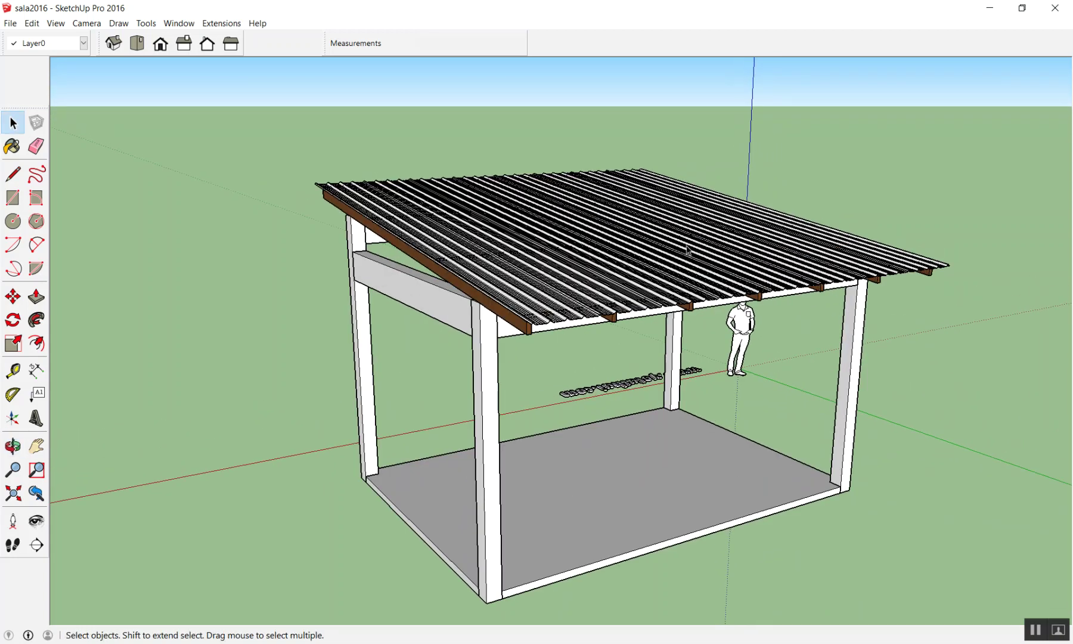
scroll(587, 242, up, 2)
scroll(587, 242, down, 2)
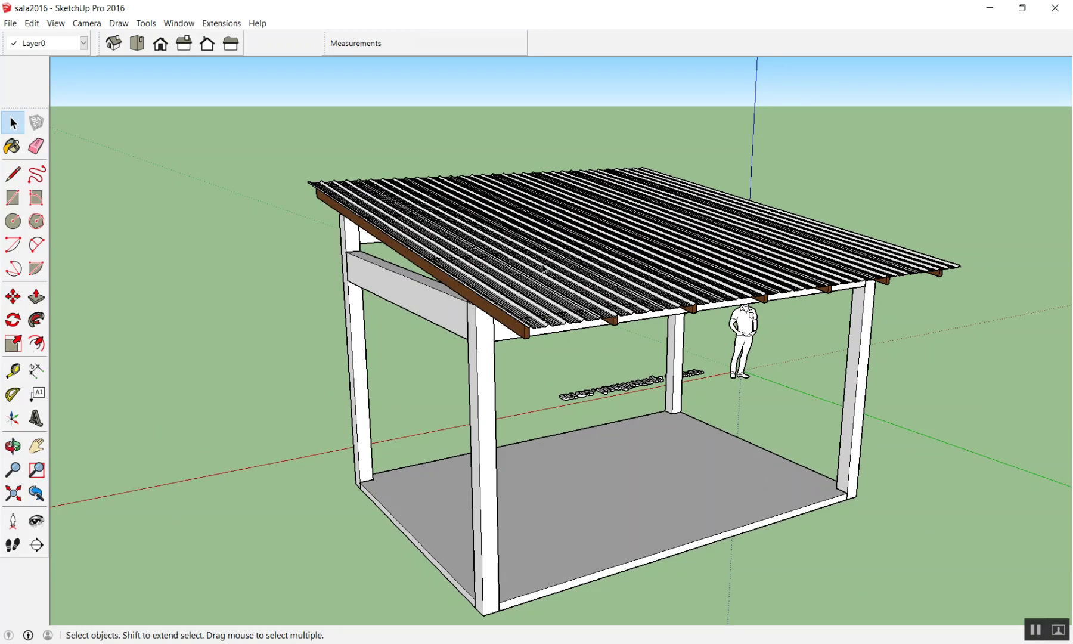
scroll(546, 187, up, 5)
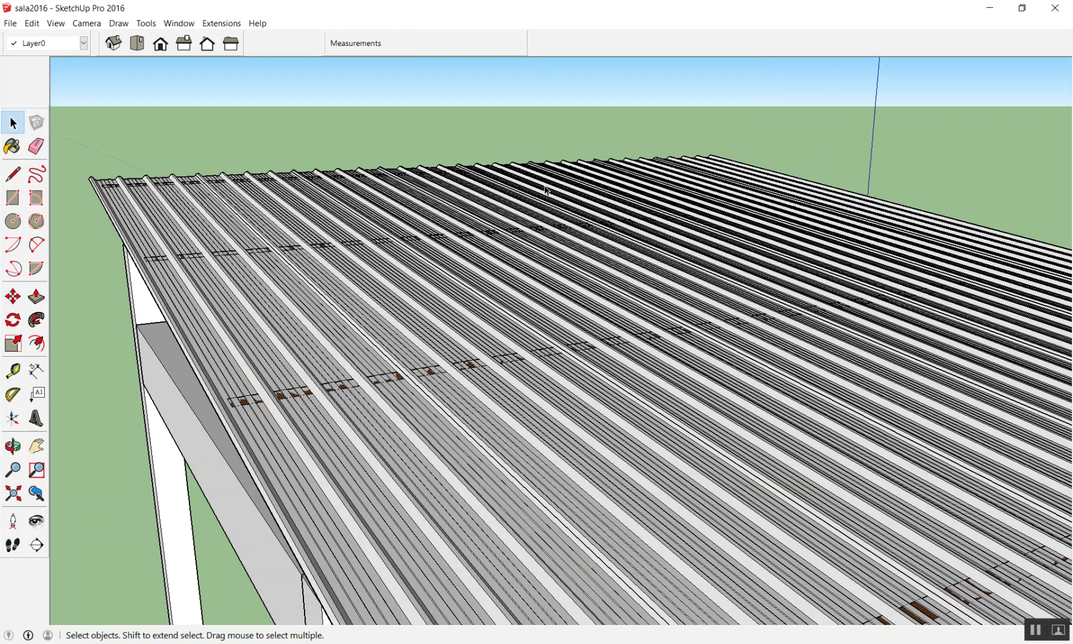
scroll(527, 180, down, 2)
scroll(529, 183, down, 2)
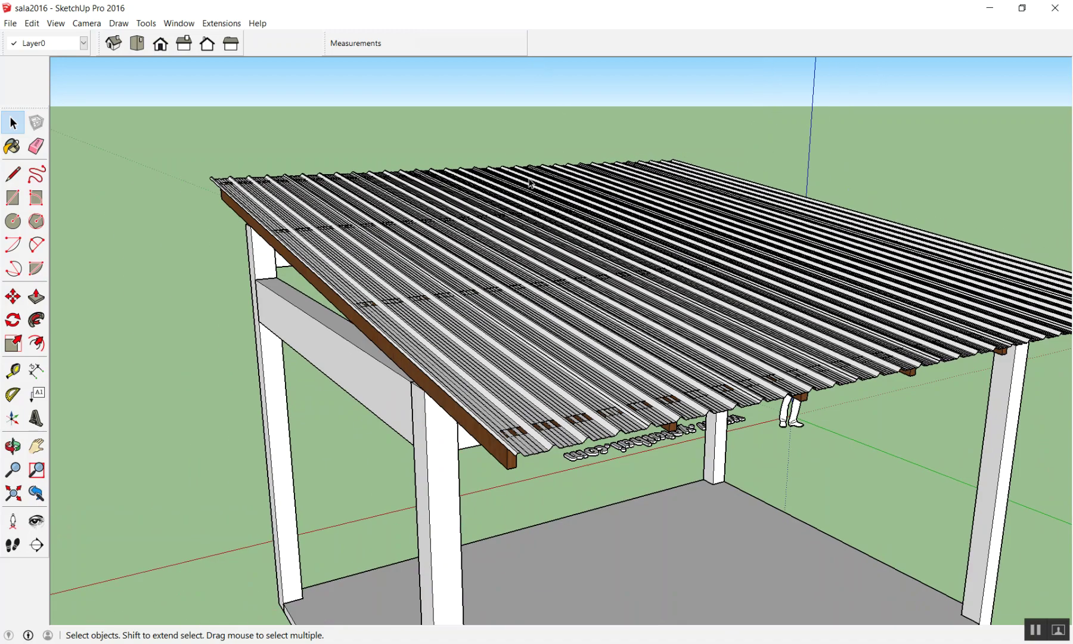
- Zoom back out and orbit to view the pavilion small from its opposite side
scroll(529, 182, down, 2)
scroll(534, 187, down, 2)
scroll(542, 201, up, 2)
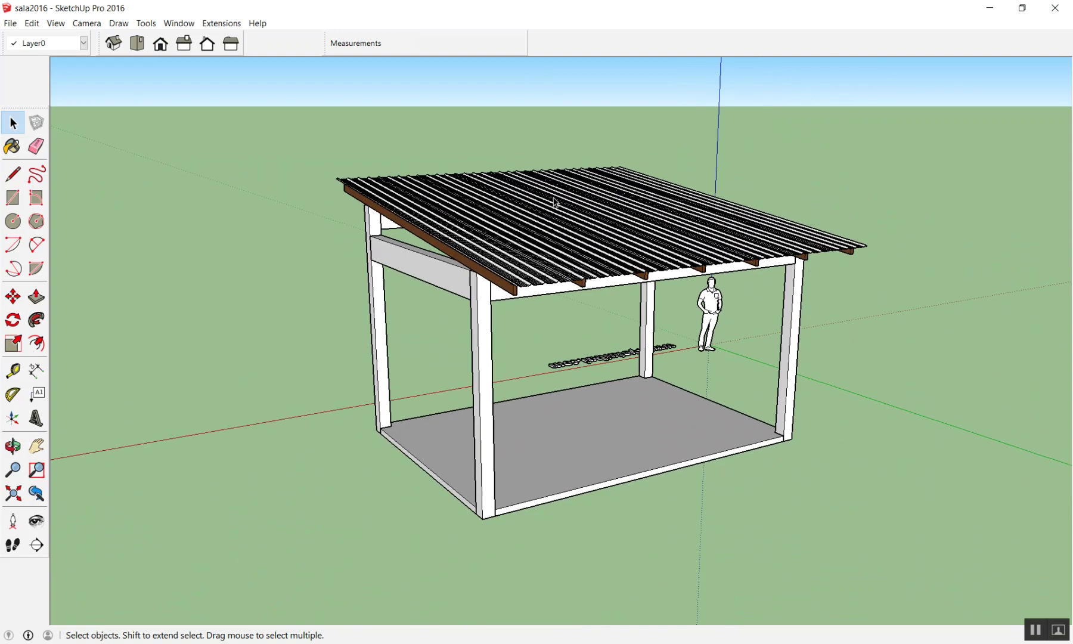
scroll(553, 201, up, 1)
scroll(554, 202, up, 2)
scroll(553, 204, down, 3)
scroll(552, 207, up, 4)
scroll(549, 212, down, 3)
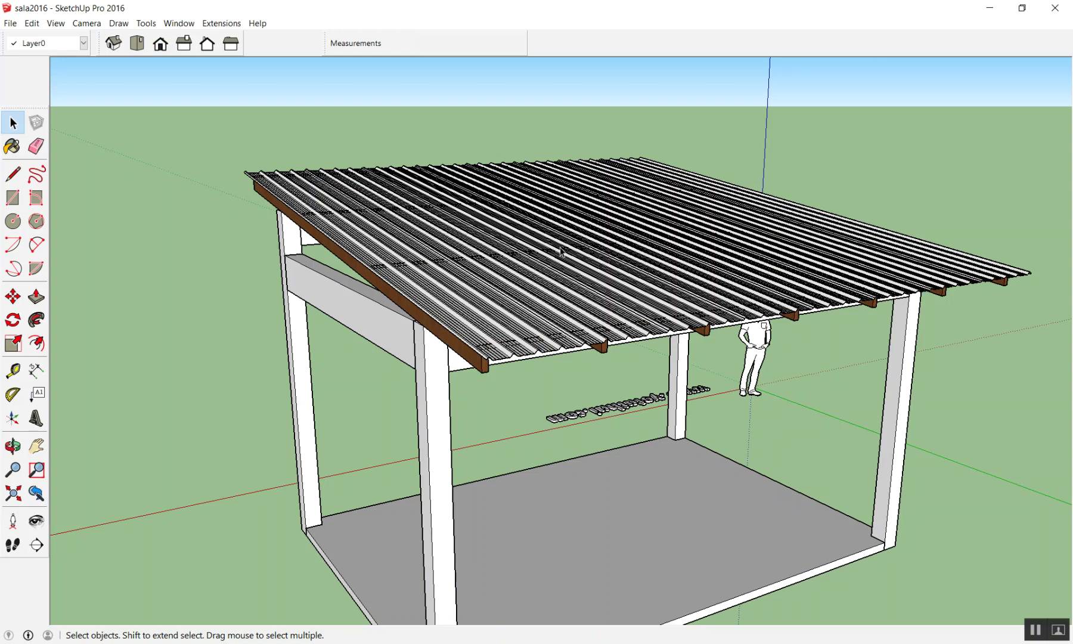
mouse_move(581, 249)
middle_down()
mouse_move(351, 256)
mouse_move(778, 209)
mouse_move(287, 283)
mouse_move(659, 230)
mouse_move(451, 259)
mouse_move(628, 256)
mouse_move(829, 225)
mouse_move(585, 264)
mouse_move(414, 141)
mouse_move(684, 198)
mouse_move(414, 455)
mouse_move(663, 179)
mouse_move(428, 434)
mouse_move(645, 156)
mouse_move(466, 134)
mouse_move(503, 376)
mouse_move(779, 264)
mouse_move(435, 332)
mouse_move(815, 247)
mouse_move(731, 270)
mouse_move(715, 288)
mouse_move(783, 241)
mouse_move(582, 316)
mouse_move(590, 354)
middle_up()
scroll(612, 345, down, 5)
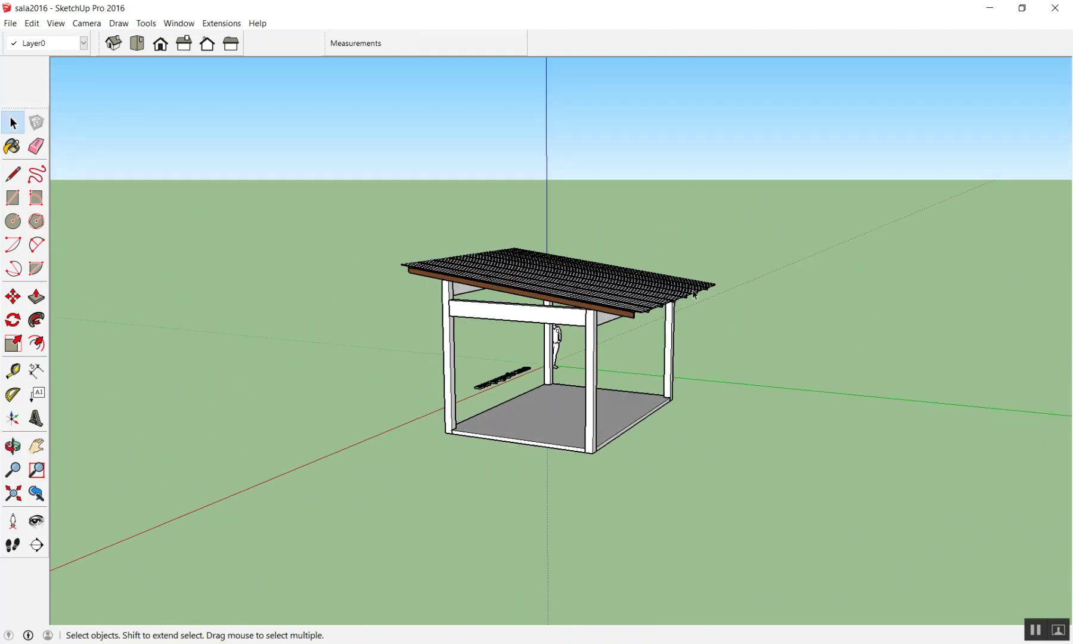